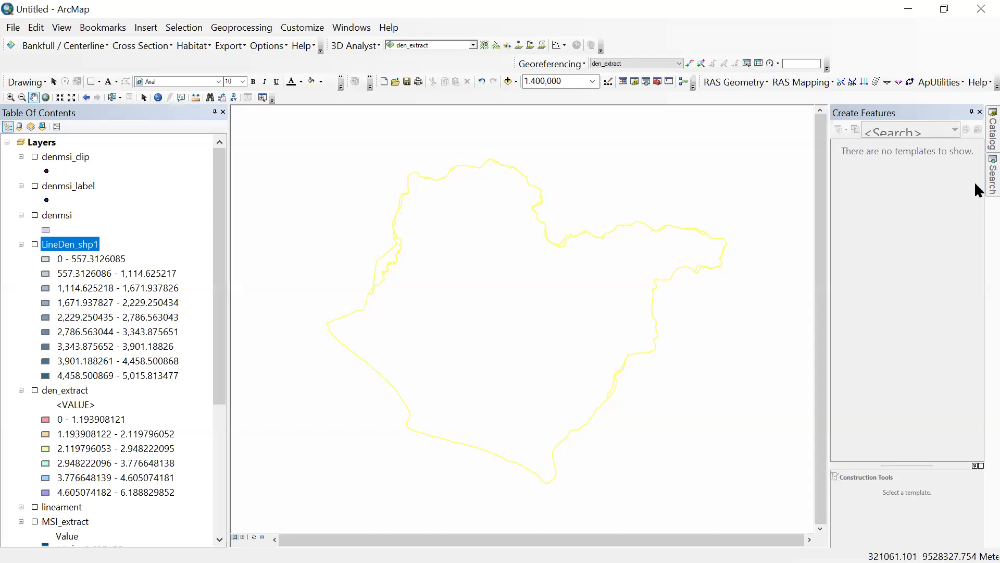
# Search for the "create fishnet" tool and open Create Fishnet (Data Management)
pyautogui.hotkey('ctrl', 'f')
pyautogui.doubleClick(824, 160)
pyautogui.write('create fishnet')
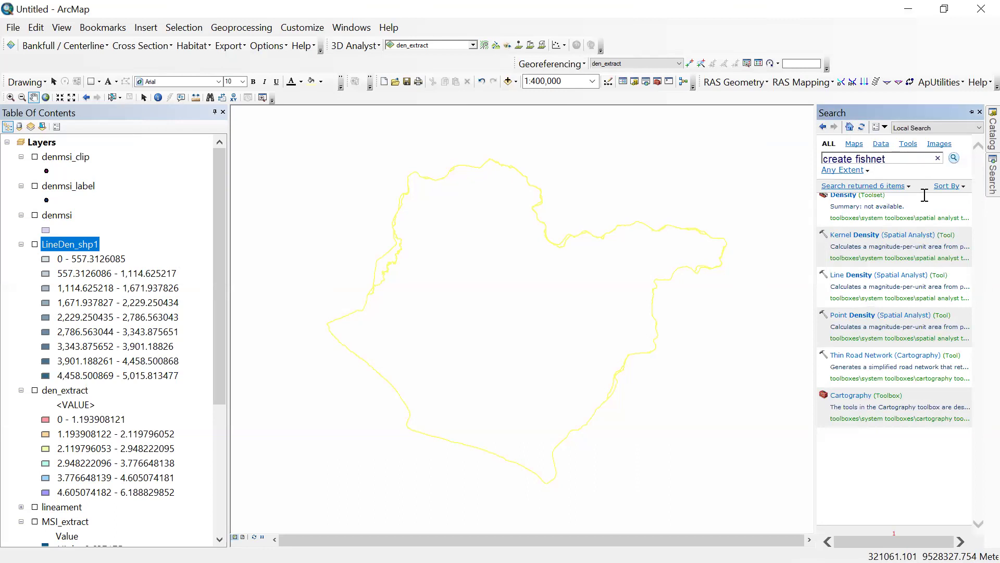
pyautogui.press('Return')
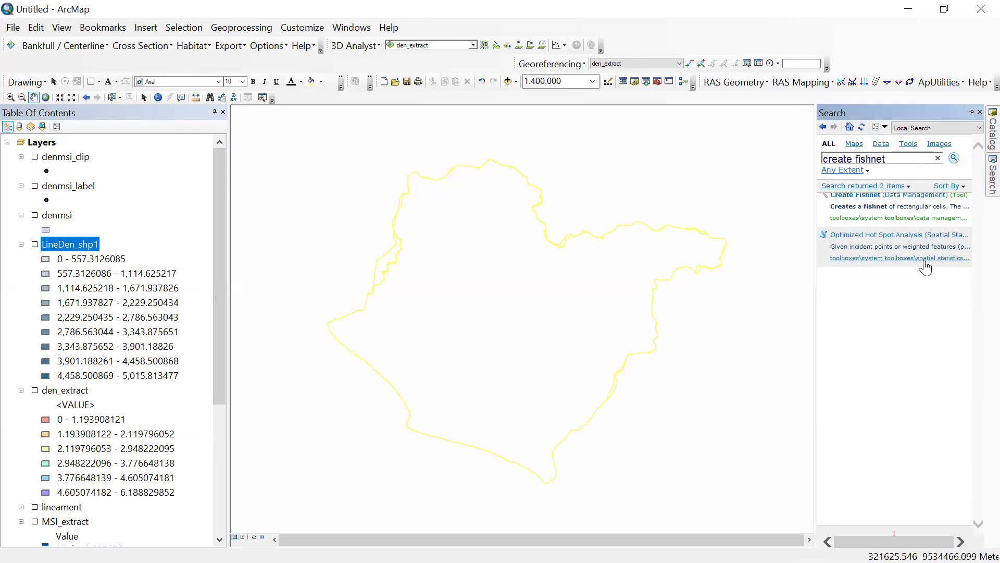
pyautogui.click(898, 200)
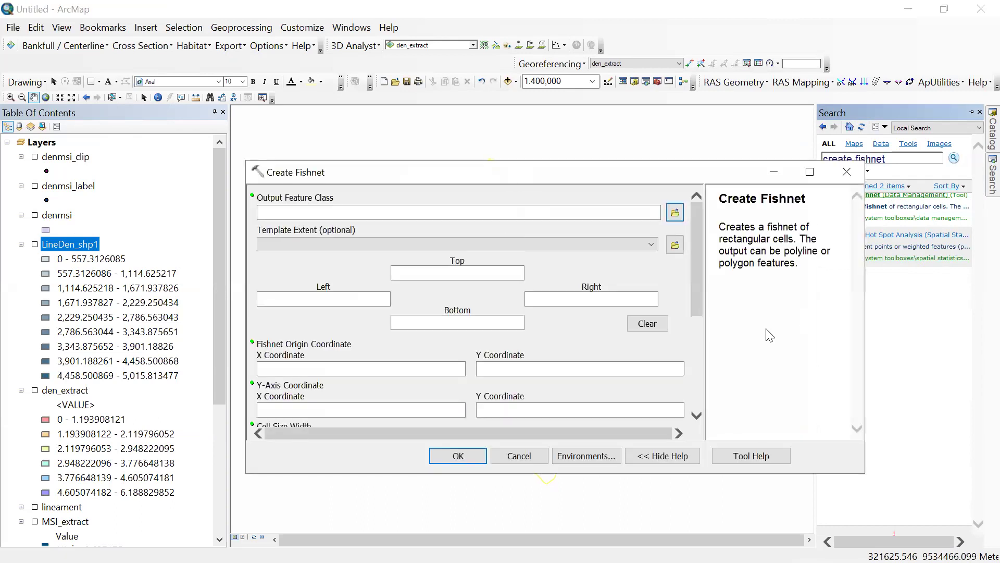
pyautogui.click(595, 218)
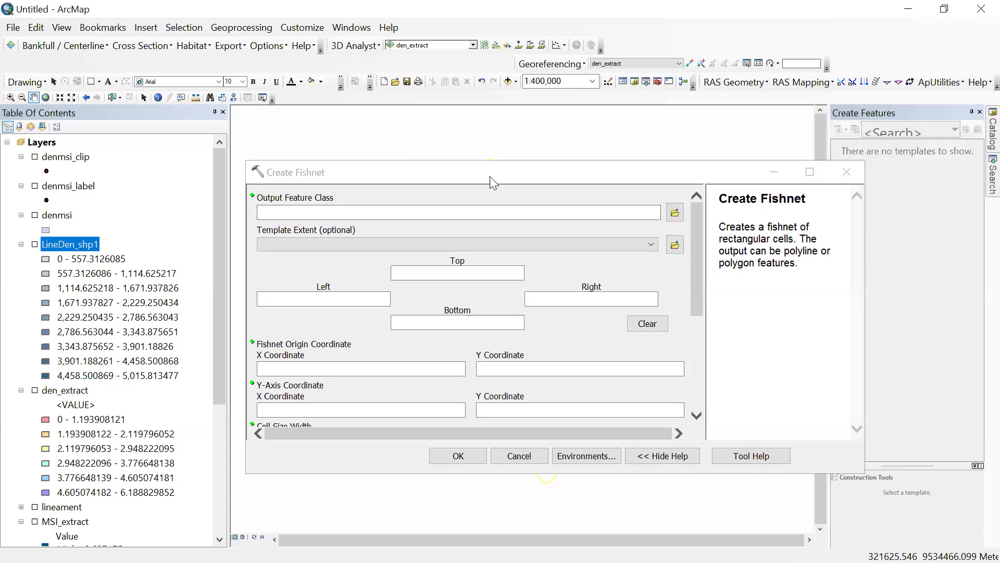
pyautogui.moveTo(491, 174); pyautogui.dragTo(512, 161)
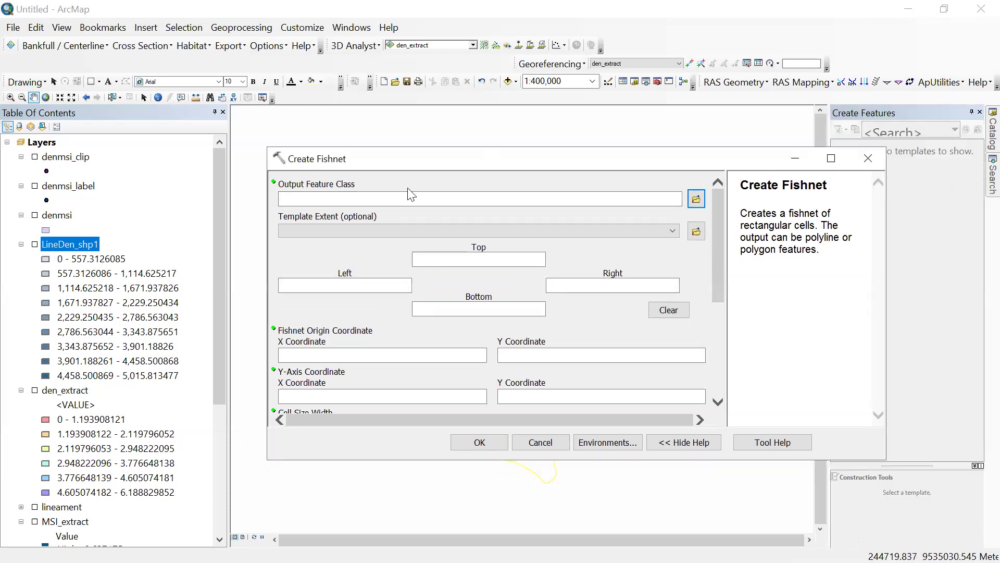
# Set the fishnet's output feature class to den_msi in the D:\ArcGIS folder and its template extent to the AOI layer
pyautogui.click(694, 199)
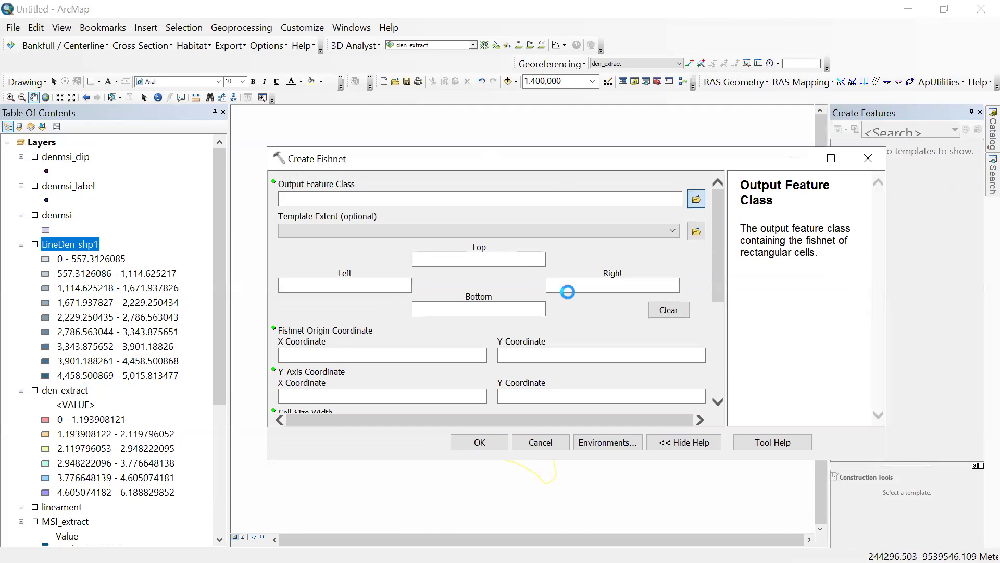
pyautogui.click(428, 317)
pyautogui.click(593, 207)
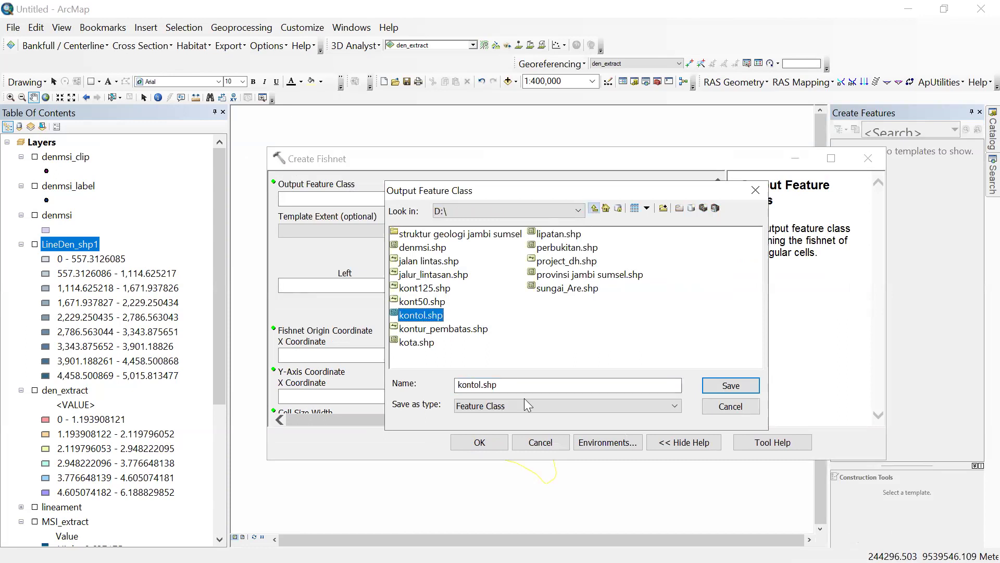
pyautogui.doubleClick(455, 387)
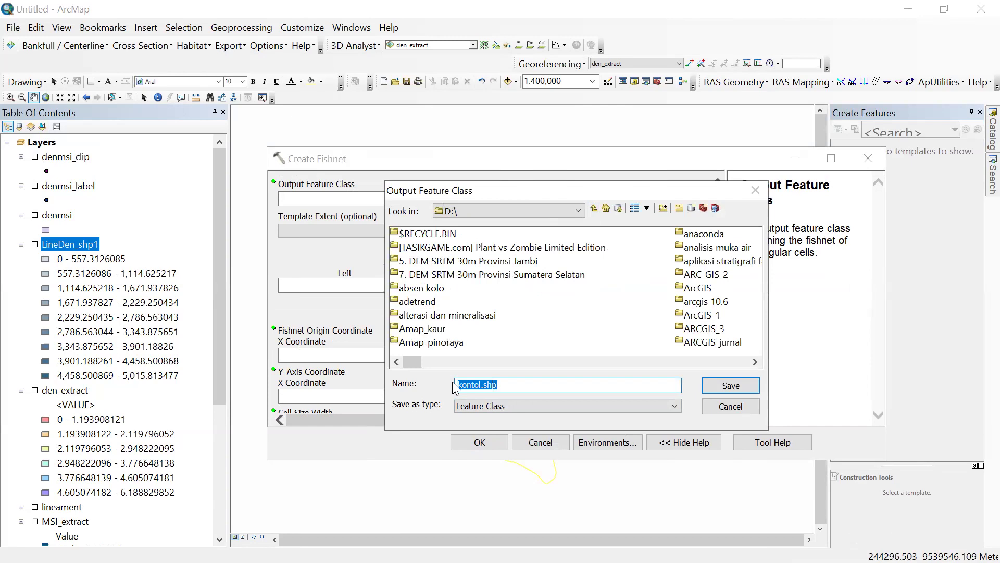
pyautogui.press('BackSpace')
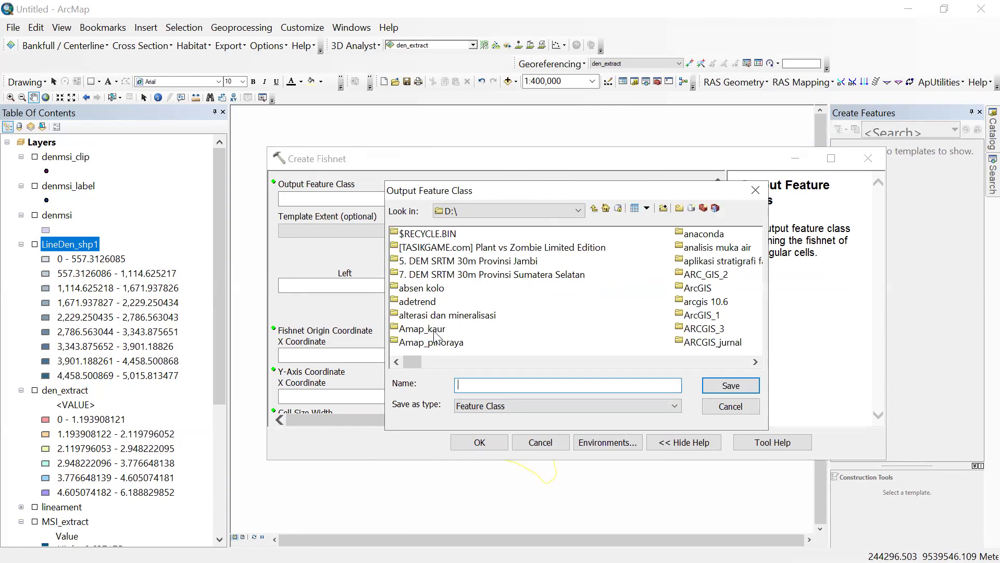
pyautogui.click(687, 288)
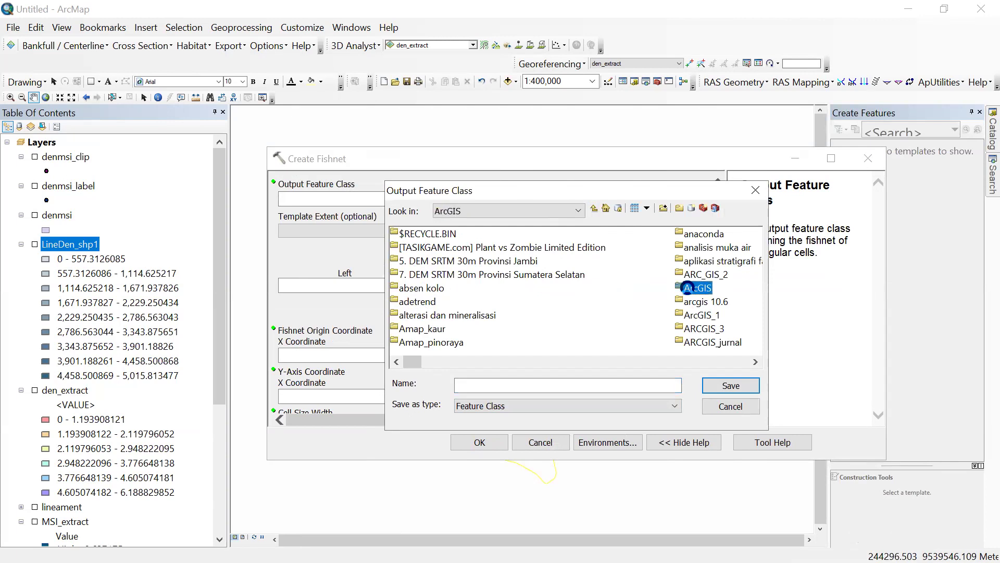
pyautogui.doubleClick(687, 288)
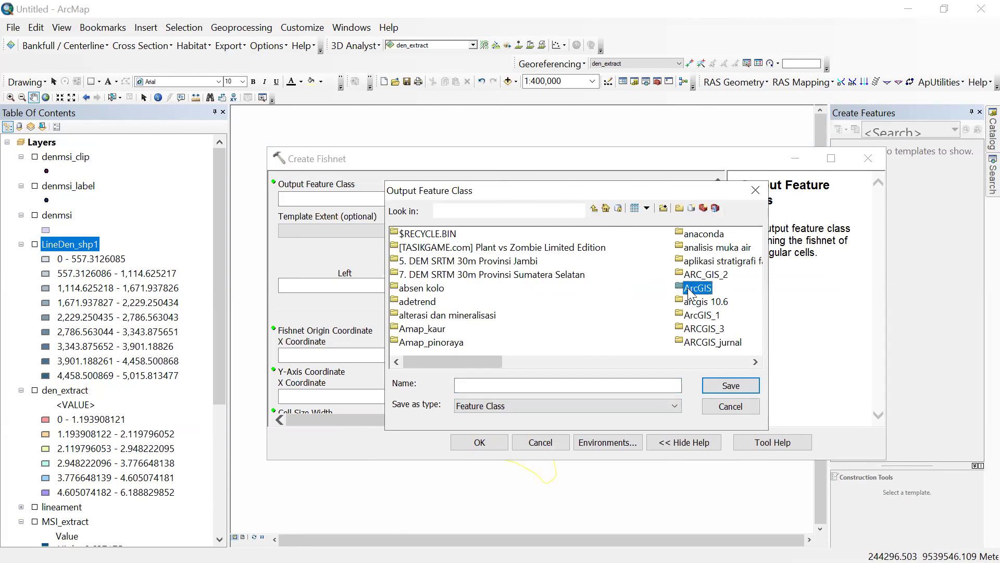
pyautogui.click(520, 382)
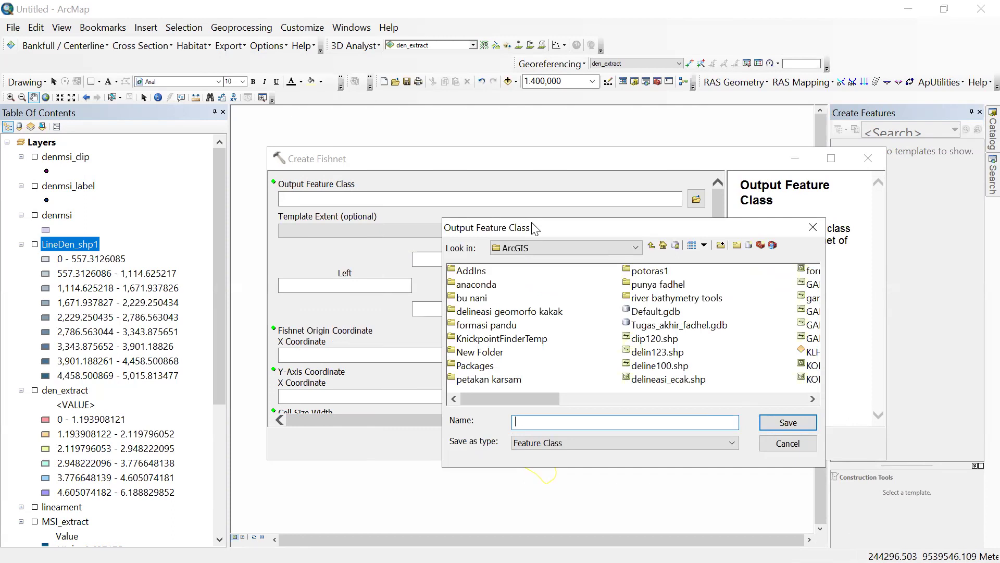
pyautogui.write('den_msi')
pyautogui.click(772, 423)
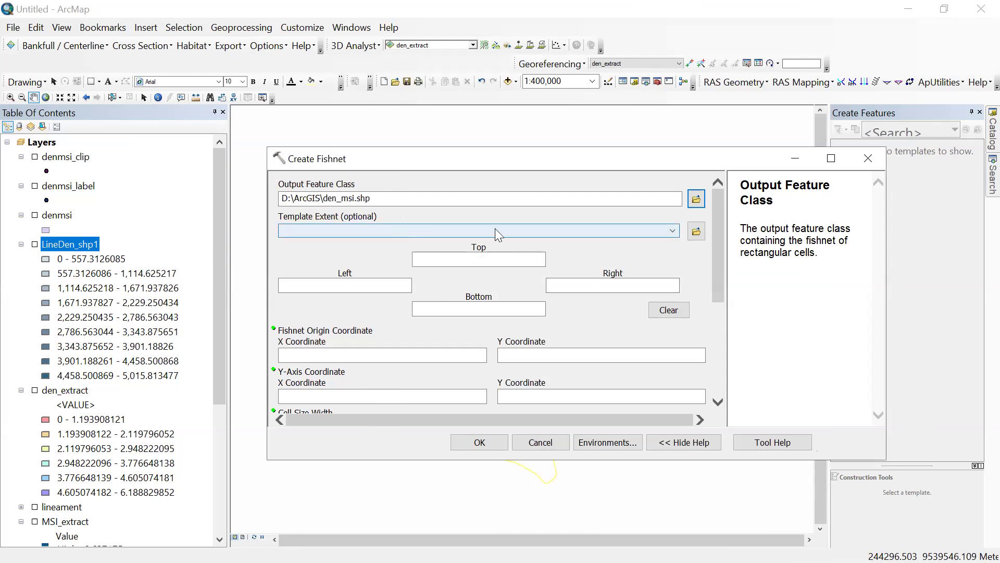
pyautogui.click(637, 234)
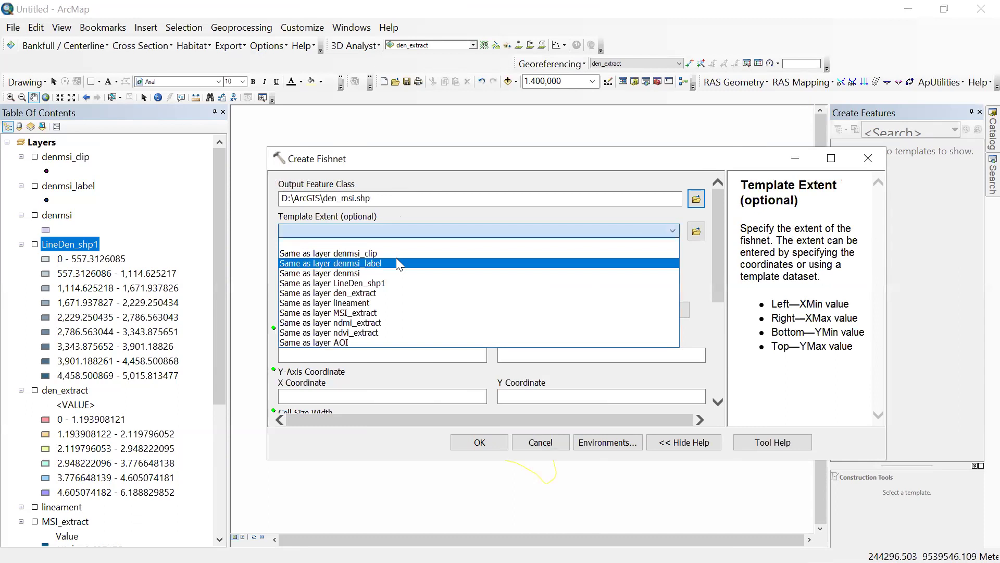
pyautogui.click(343, 343)
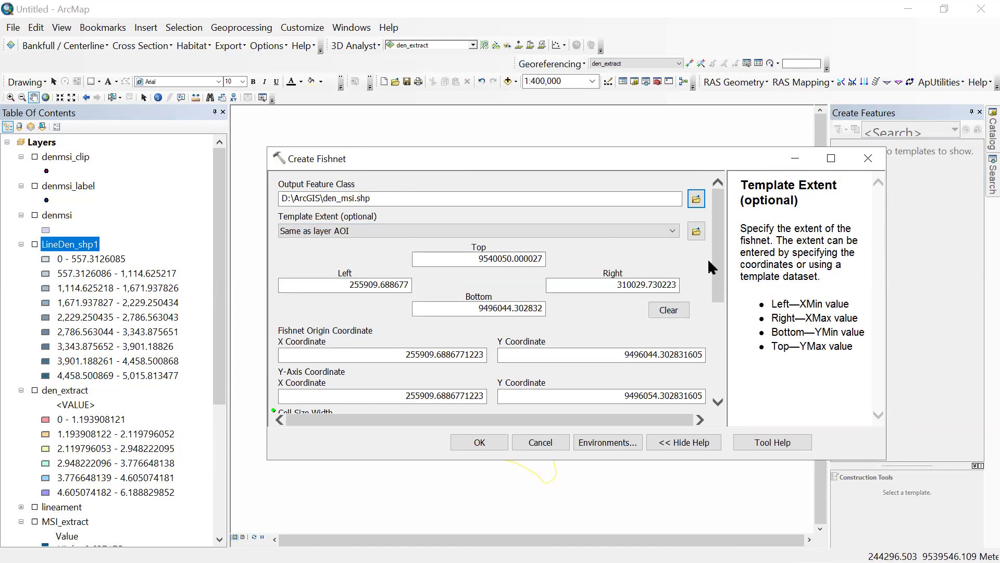
# Set the fishnet's number of rows to 50 and number of columns to 50
pyautogui.scroll(-3, 718, 271)
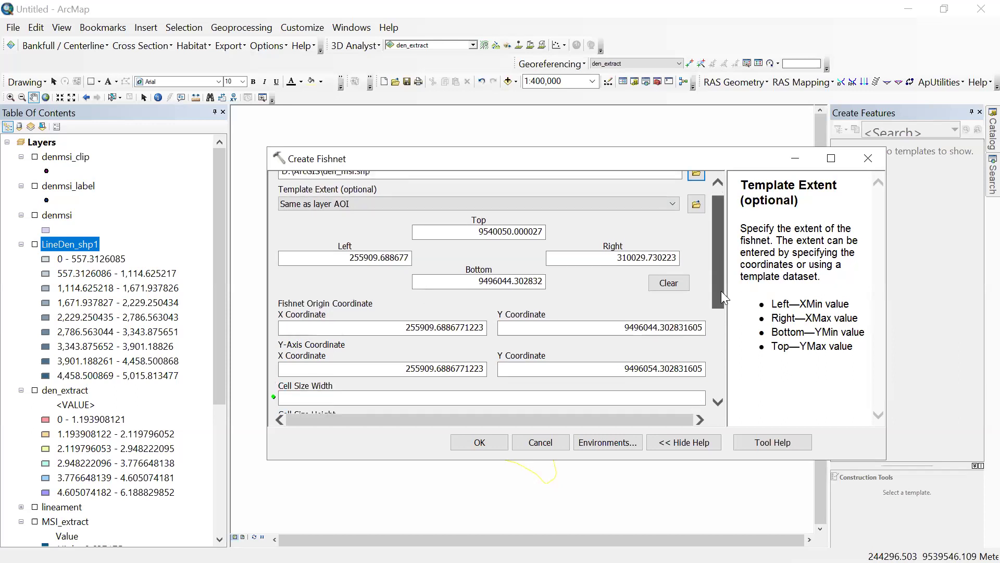
pyautogui.scroll(1, 724, 265)
pyautogui.moveTo(724, 265); pyautogui.dragTo(710, 345)
pyautogui.scroll(-1, 707, 346)
pyautogui.click(661, 302)
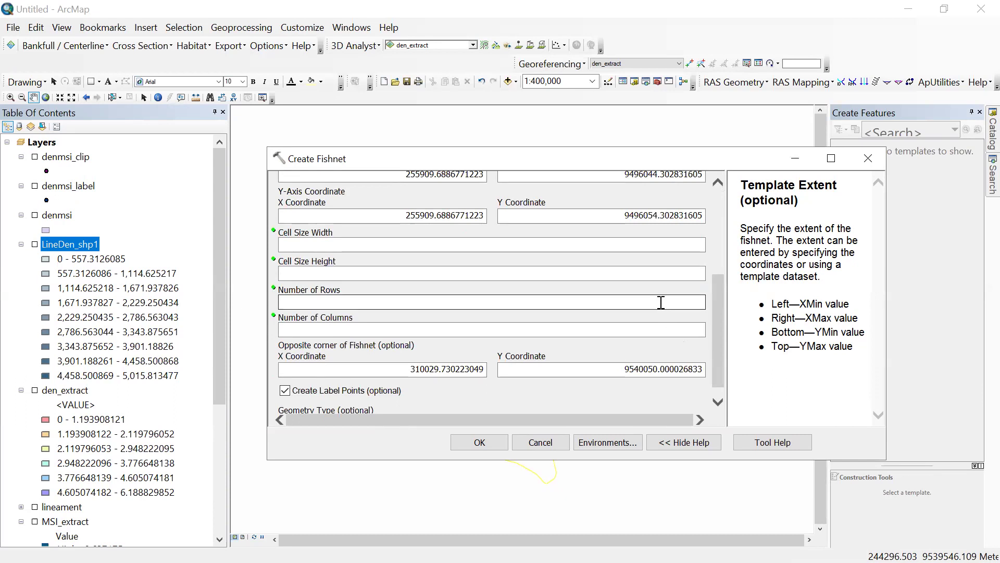
pyautogui.click(688, 299)
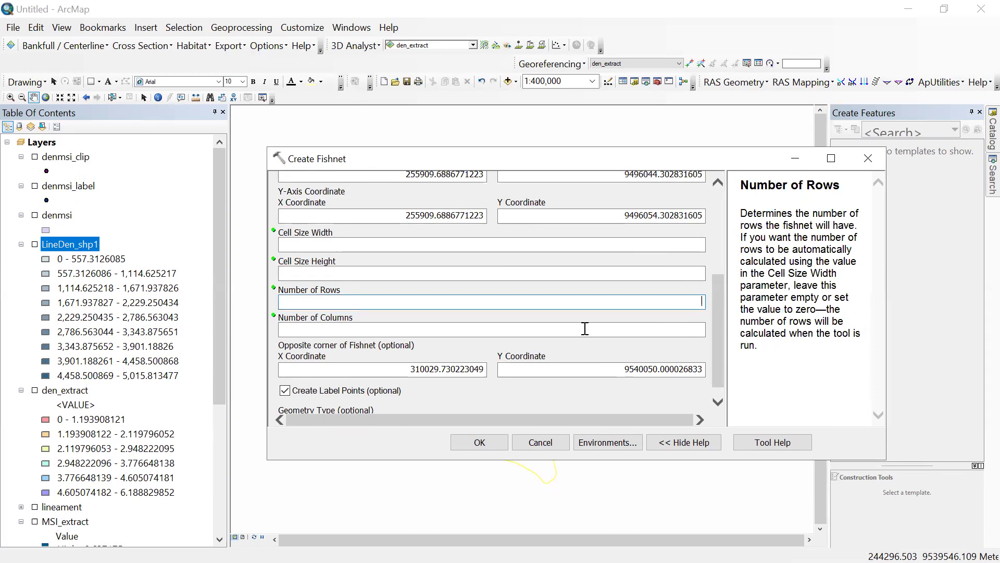
pyautogui.click(681, 329)
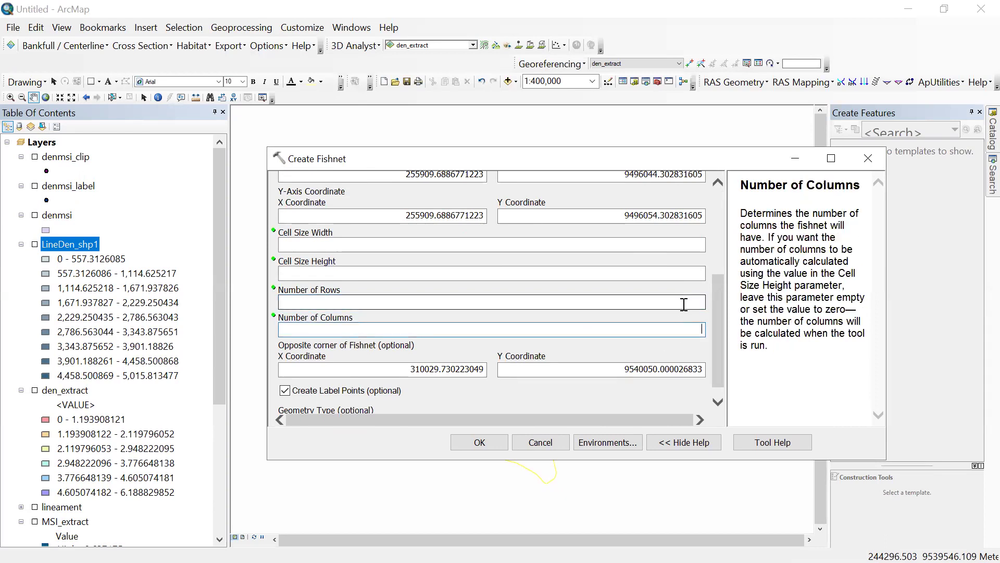
pyautogui.click(687, 302)
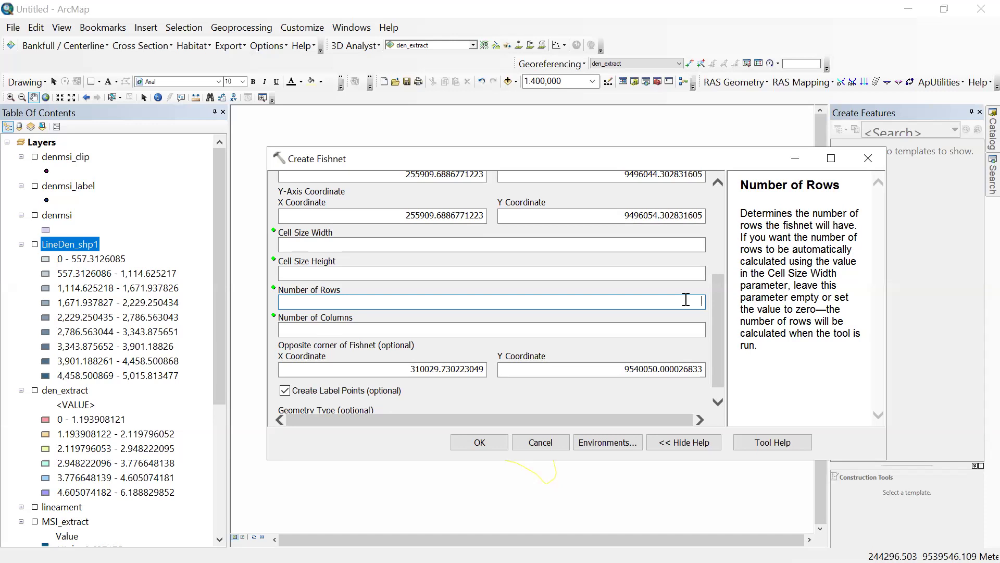
pyautogui.write('50')
pyautogui.click(702, 330)
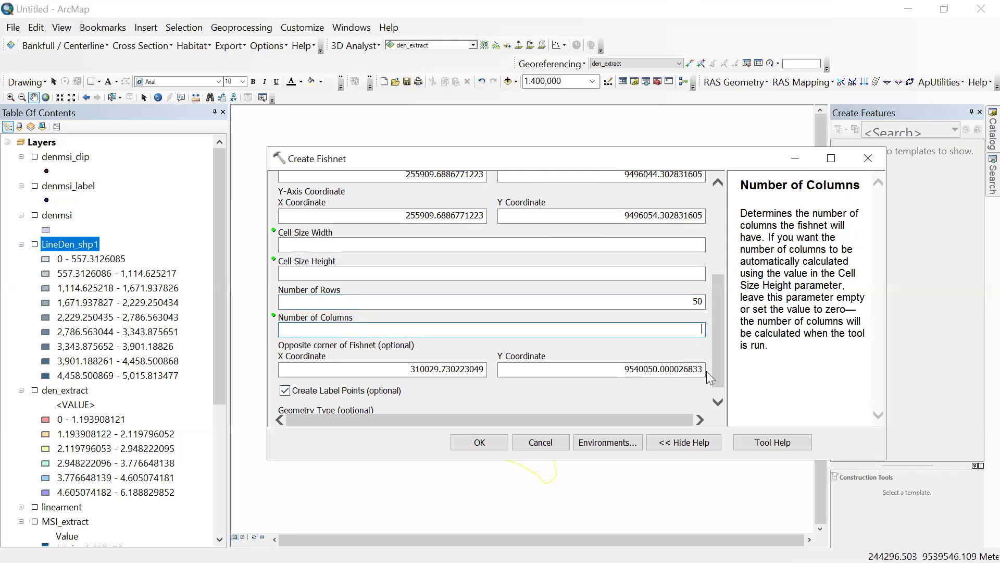
pyautogui.write('50')
# Set the fishnet's geometry type to POLYGON and run the tool with label points enabled
pyautogui.moveTo(721, 355); pyautogui.dragTo(721, 363)
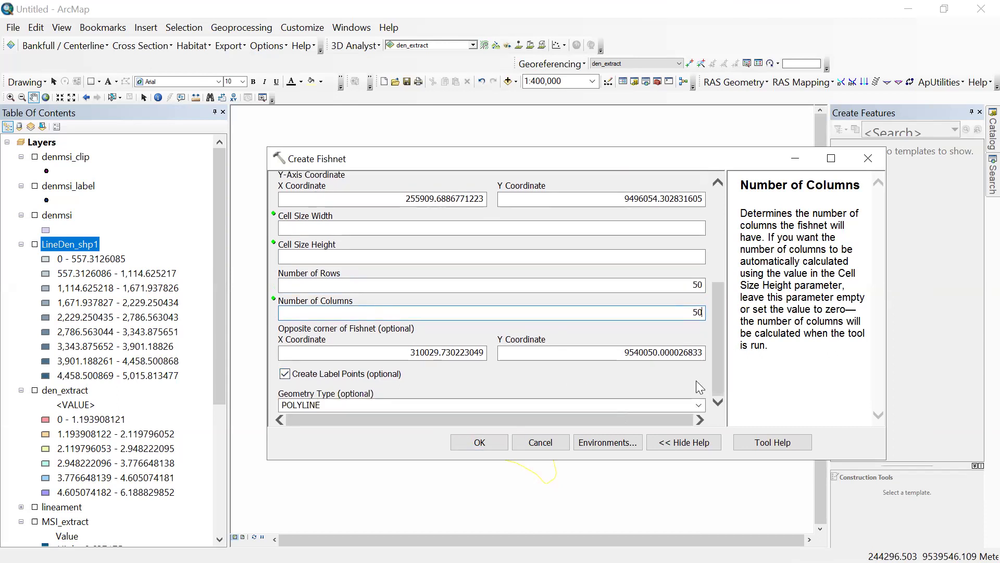
pyautogui.click(698, 405)
pyautogui.click(391, 428)
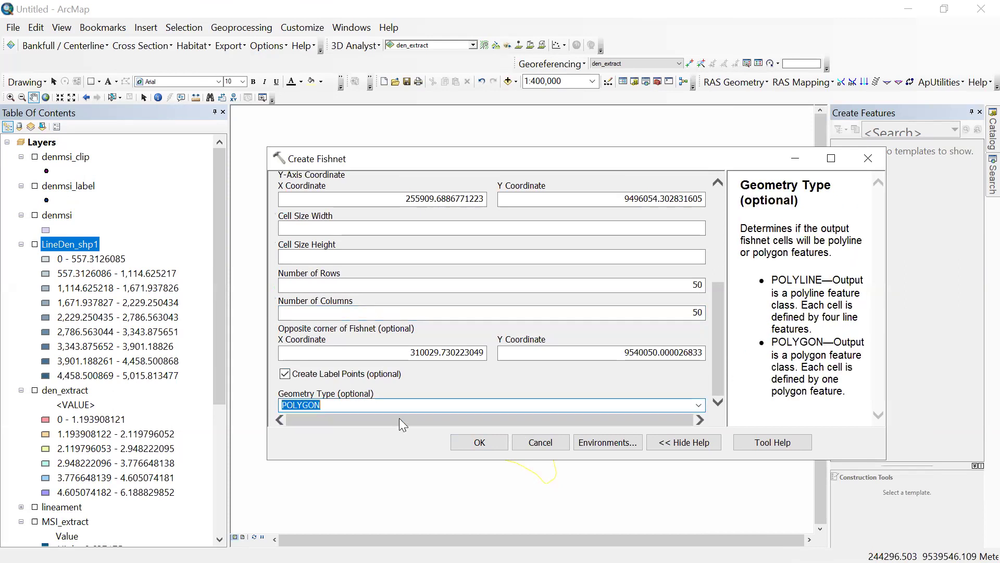
pyautogui.moveTo(718, 373); pyautogui.dragTo(720, 216)
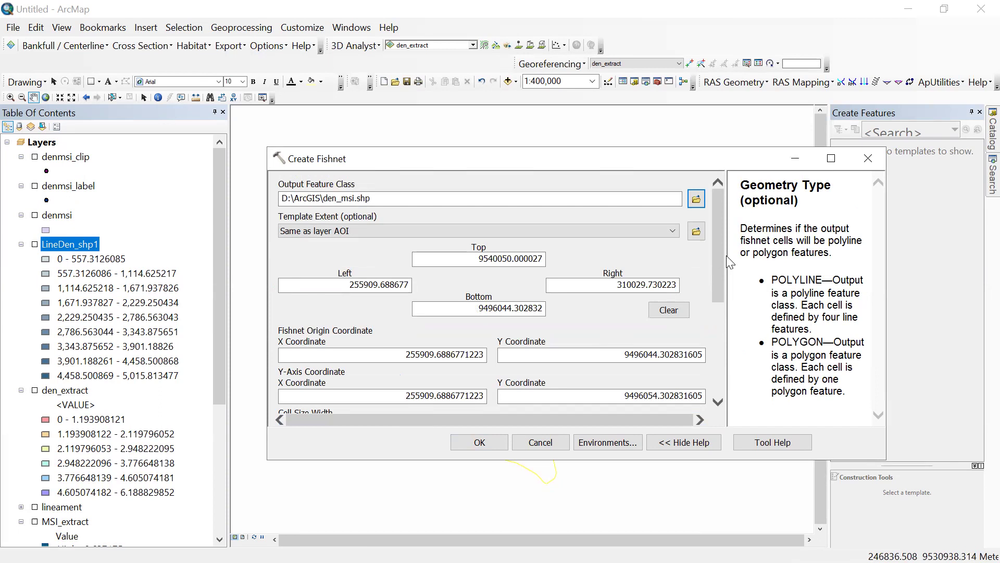
pyautogui.moveTo(718, 272); pyautogui.dragTo(715, 399)
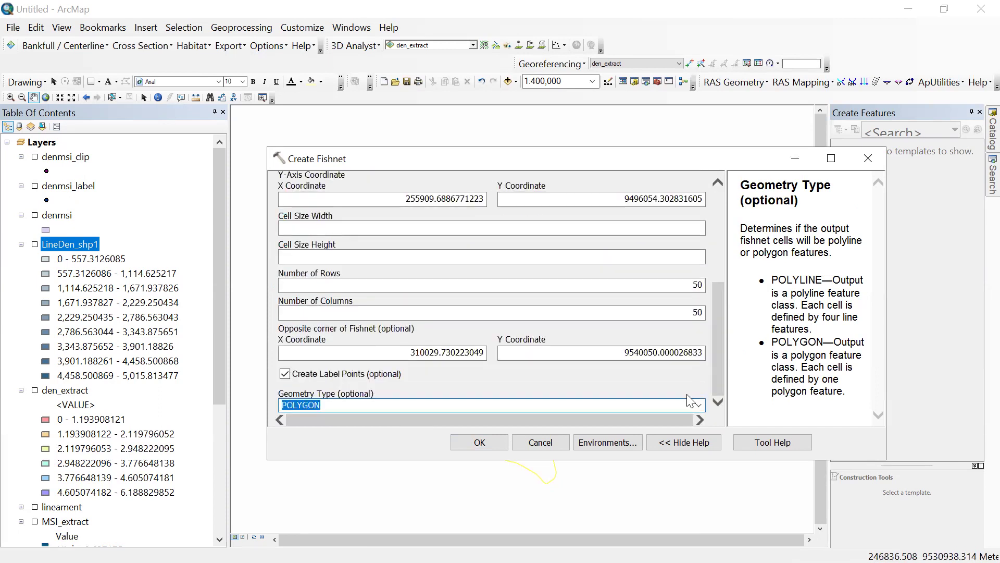
pyautogui.click(472, 444)
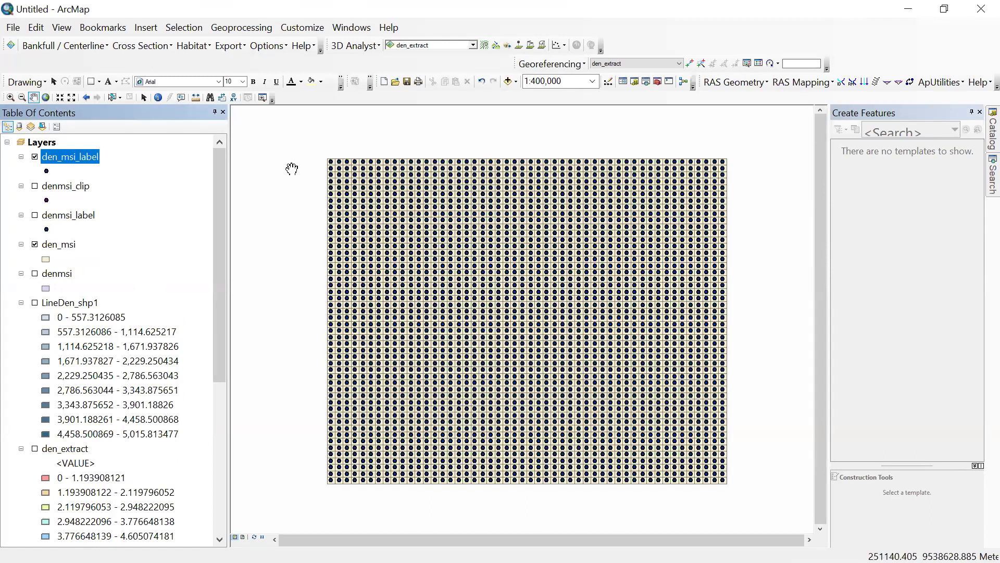
# Hide the den_msi polygon grid layer, leaving the den_msi_label points displayed
pyautogui.click(35, 244)
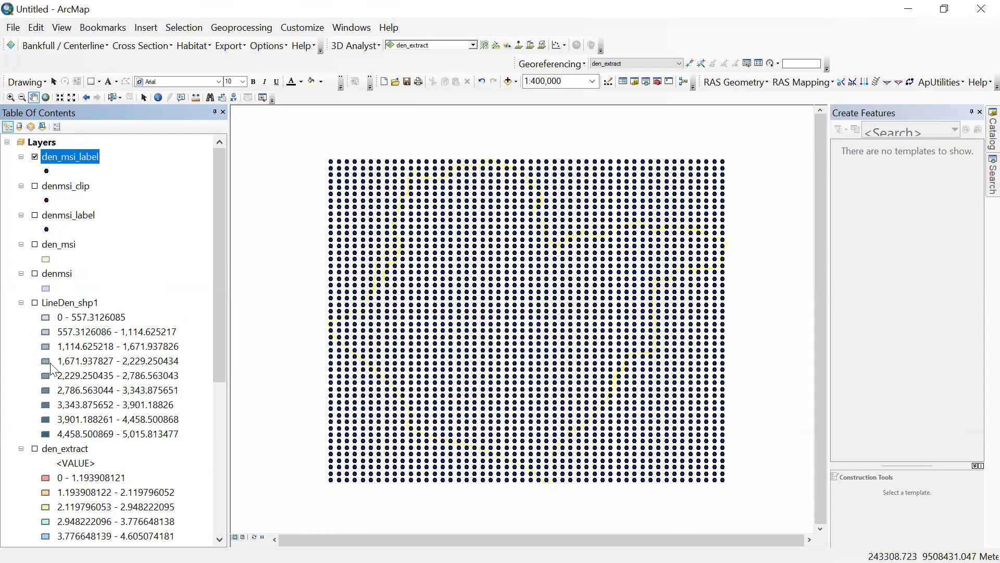
pyautogui.scroll(-3, 51, 367)
pyautogui.scroll(3, 60, 372)
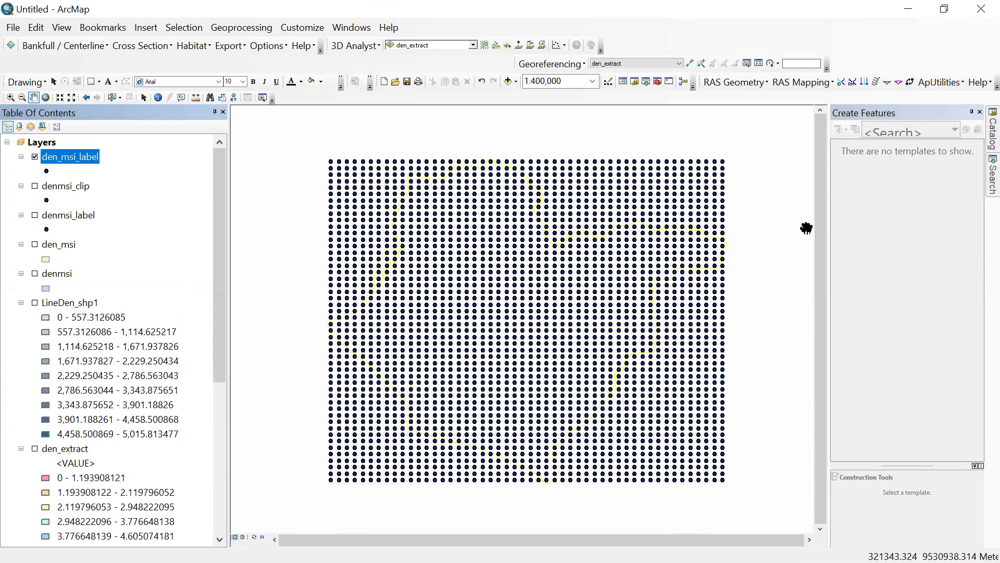
# Open the Extract Multi Values to Points tool from the Spatial Analyst extraction tools in ArcToolbox
pyautogui.click(975, 188)
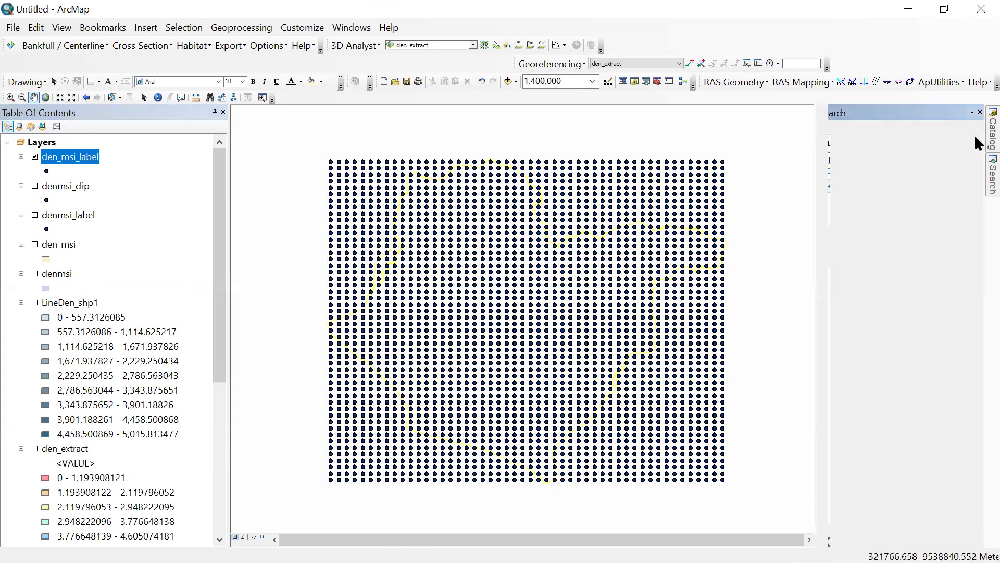
pyautogui.click(992, 131)
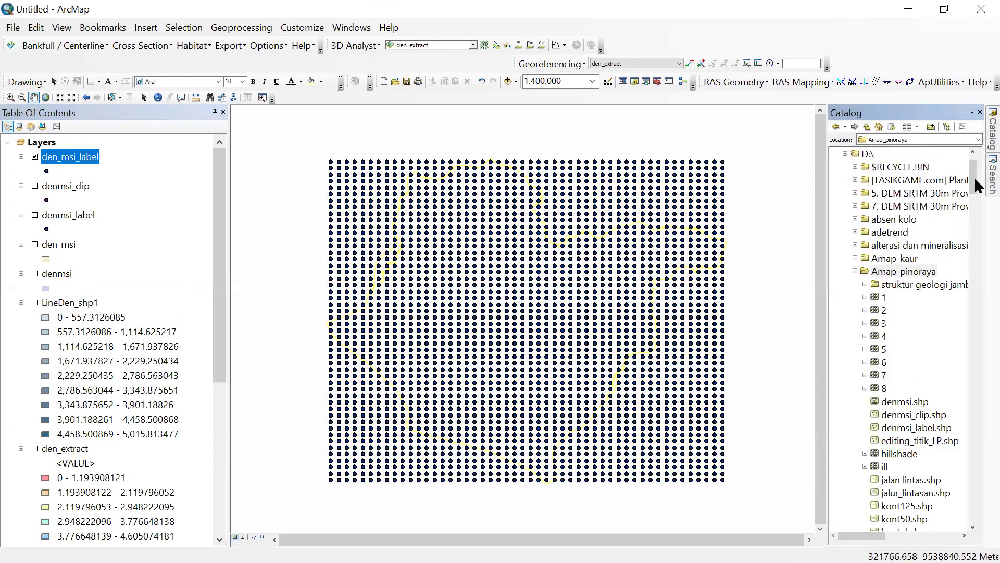
pyautogui.click(657, 81)
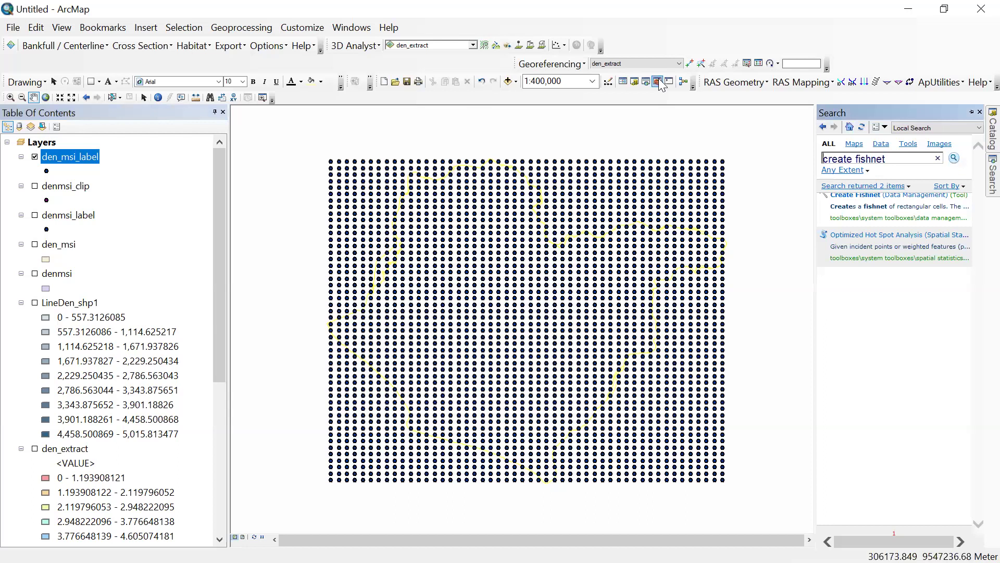
pyautogui.click(669, 82)
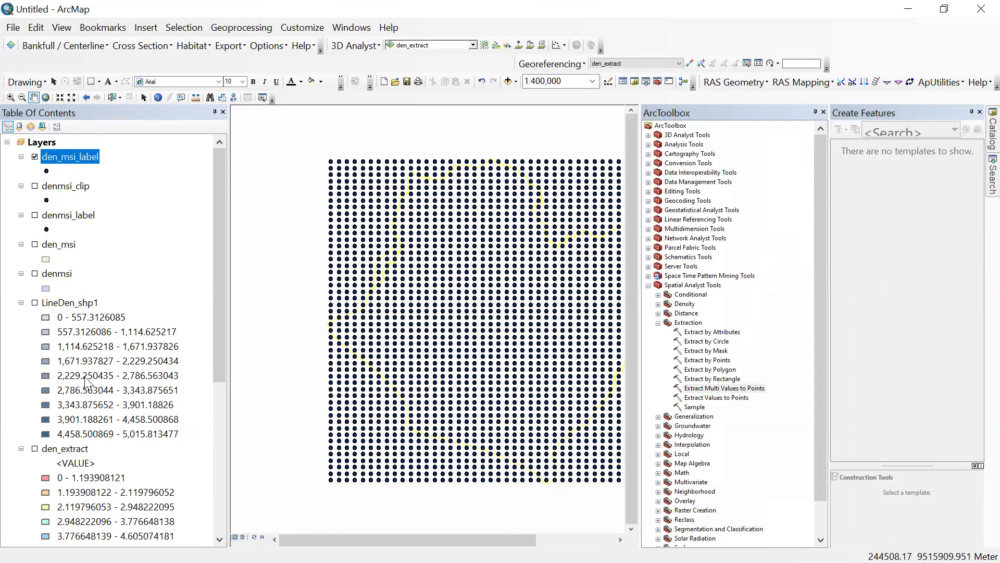
pyautogui.scroll(-6, 91, 386)
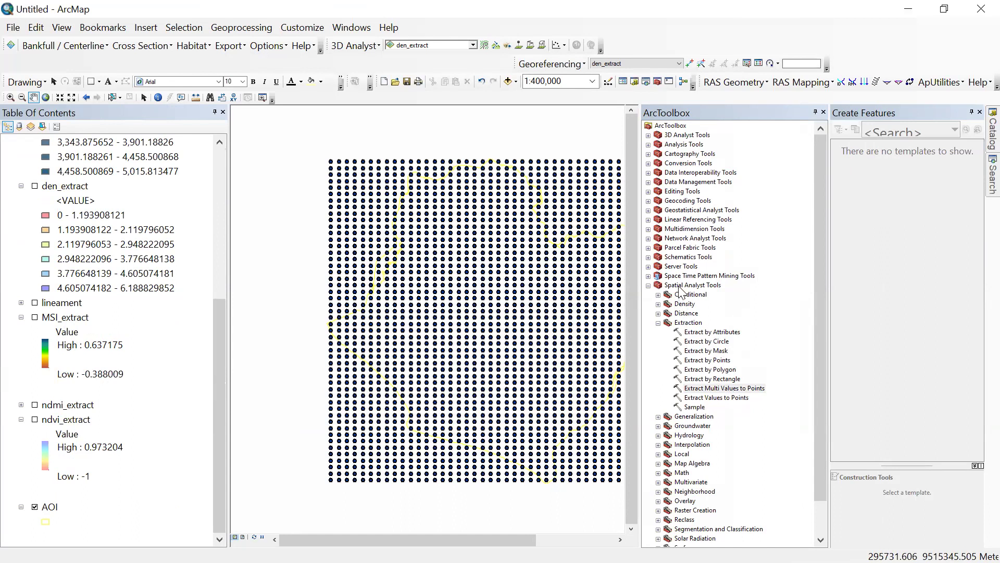
pyautogui.click(738, 390)
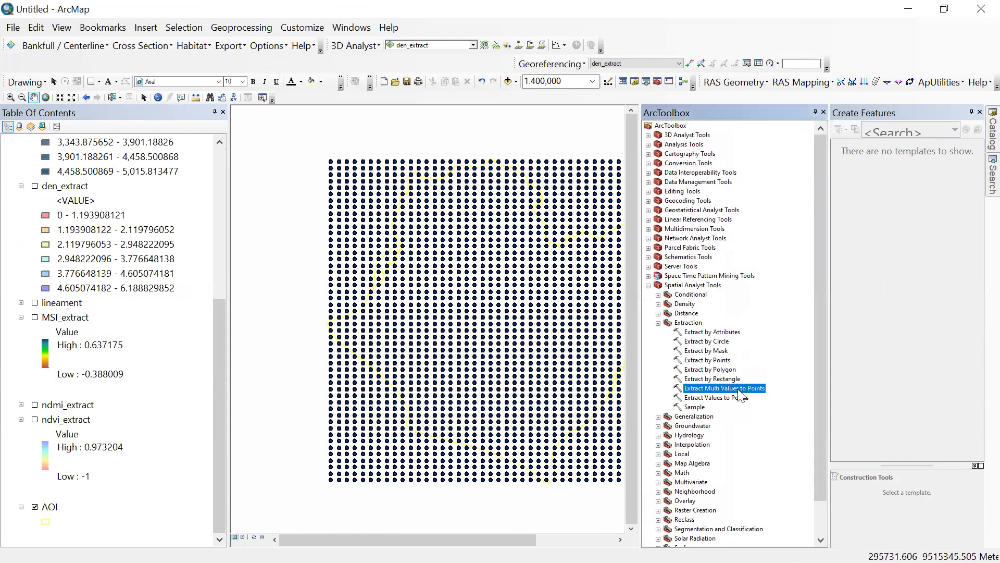
pyautogui.doubleClick(738, 388)
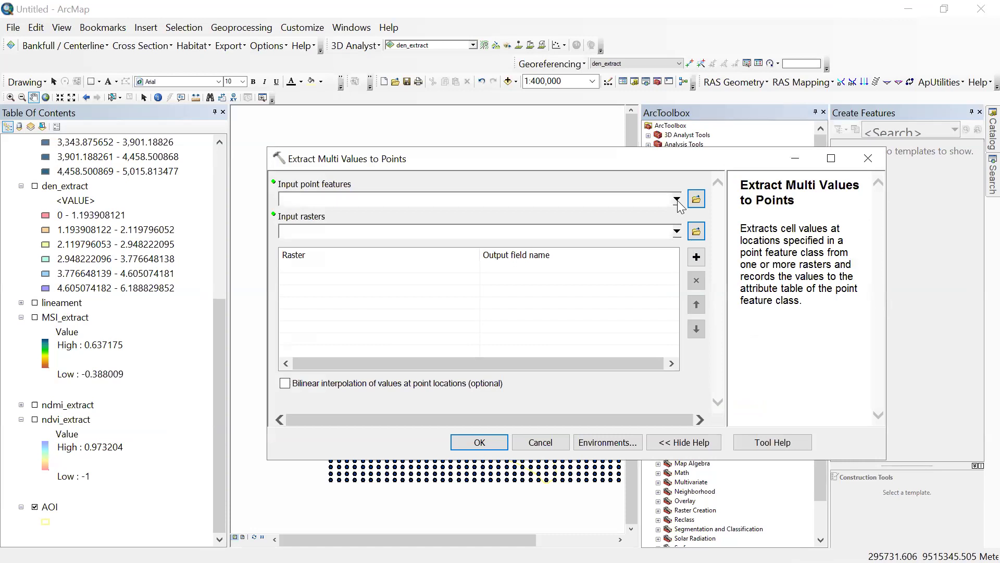
# Choose the den_msi_label layer as the input point features for Extract Multi Values to Points
pyautogui.click(676, 200)
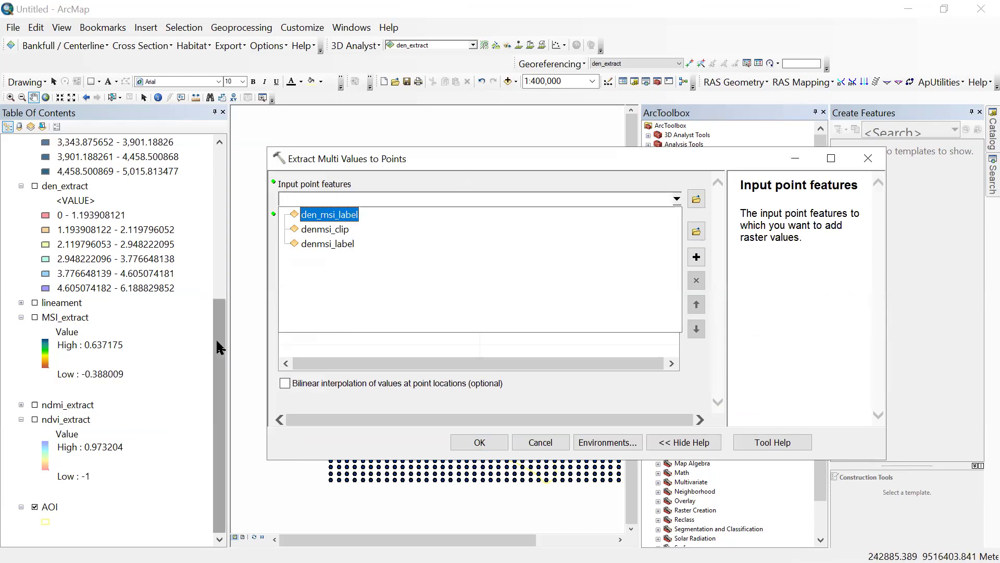
pyautogui.click(219, 149)
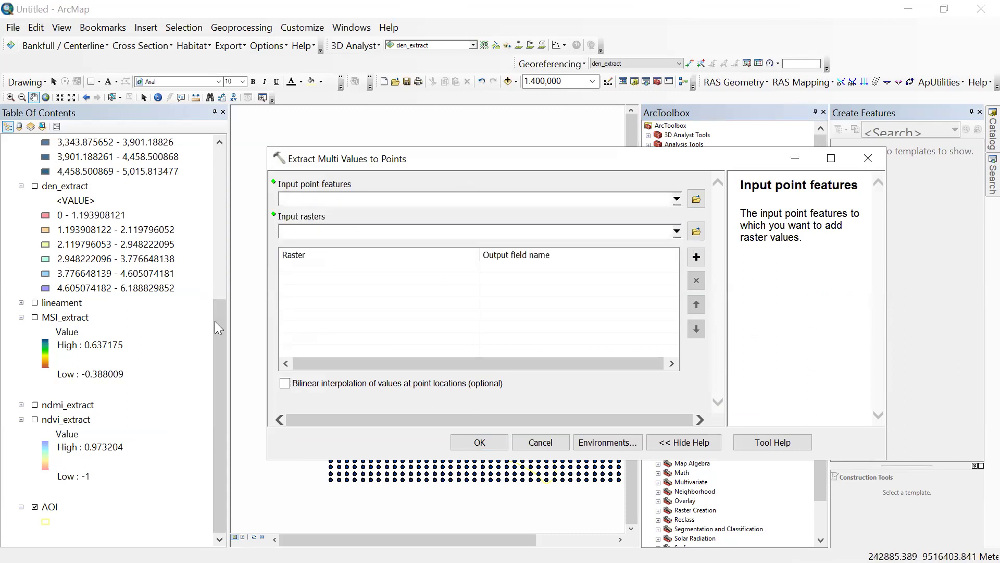
pyautogui.scroll(6, 221, 135)
pyautogui.click(70, 156)
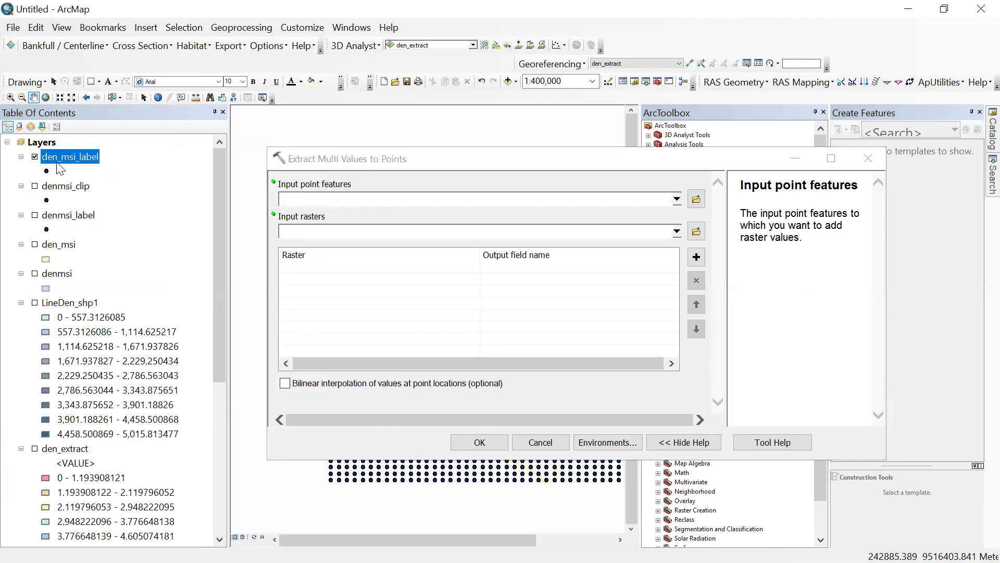
pyautogui.click(676, 199)
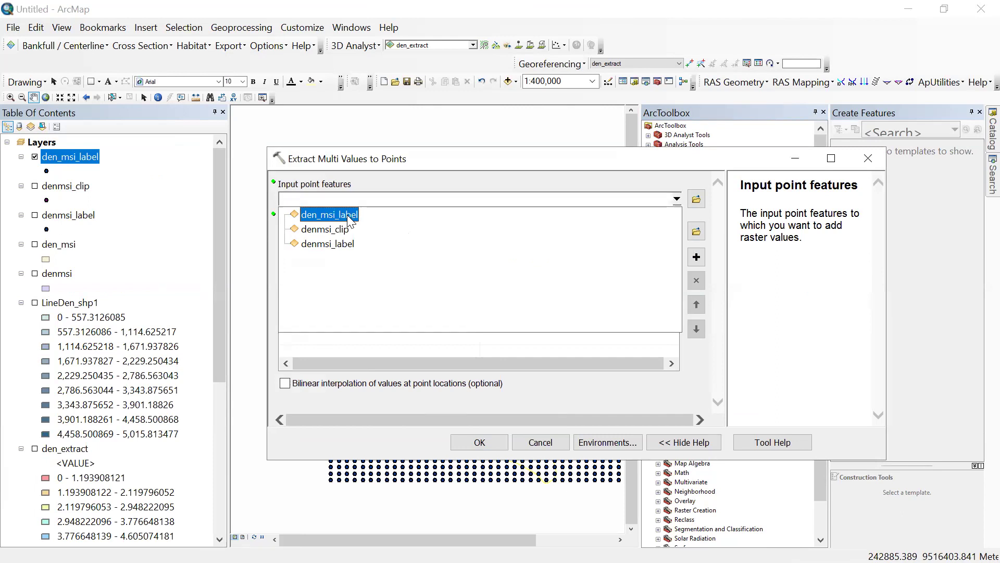
pyautogui.click(658, 309)
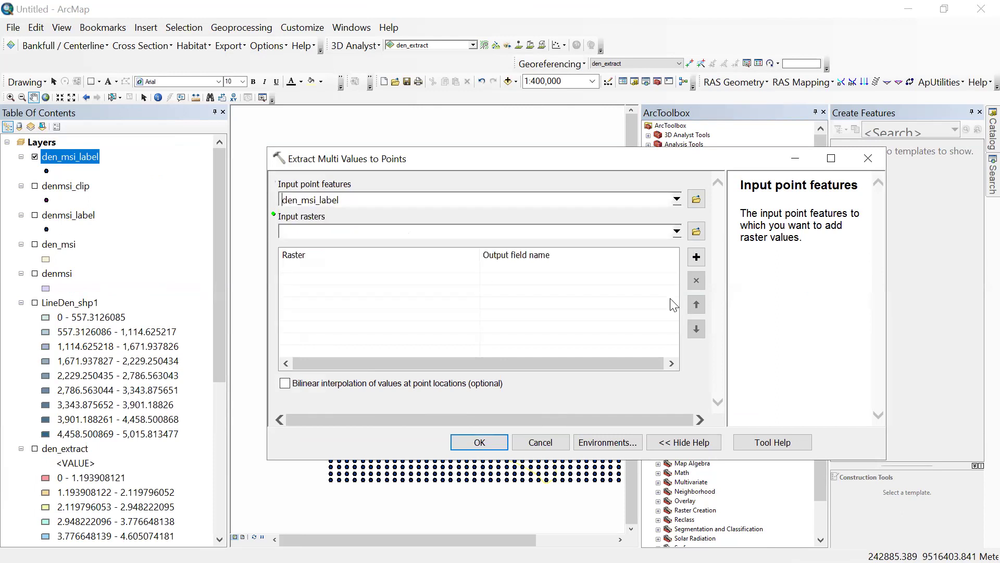
# Add MSI_extract as the input raster and run the extraction onto the label points
pyautogui.click(676, 232)
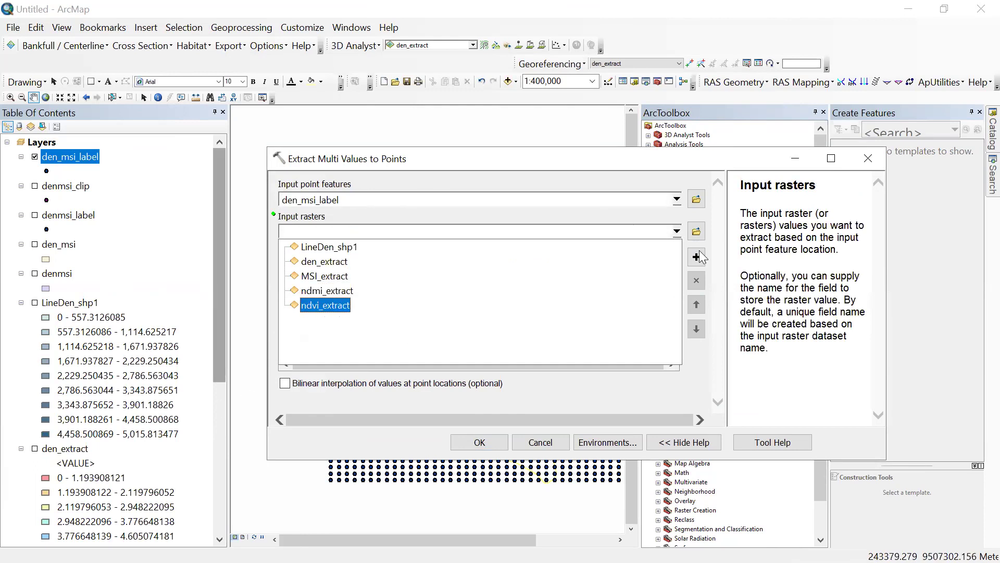
pyautogui.press('Escape')
pyautogui.hotkey('alt', 'Down')
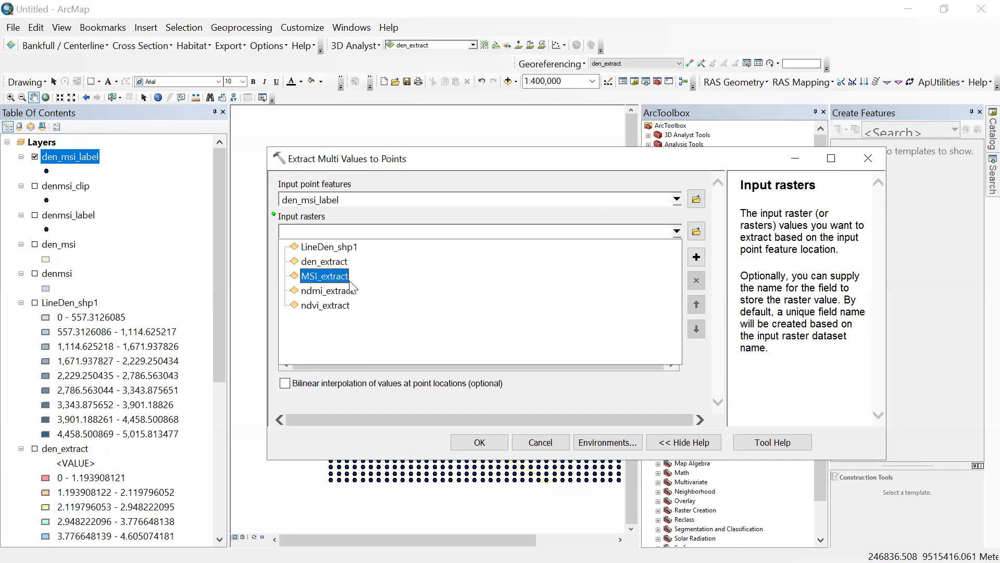
pyautogui.click(332, 281)
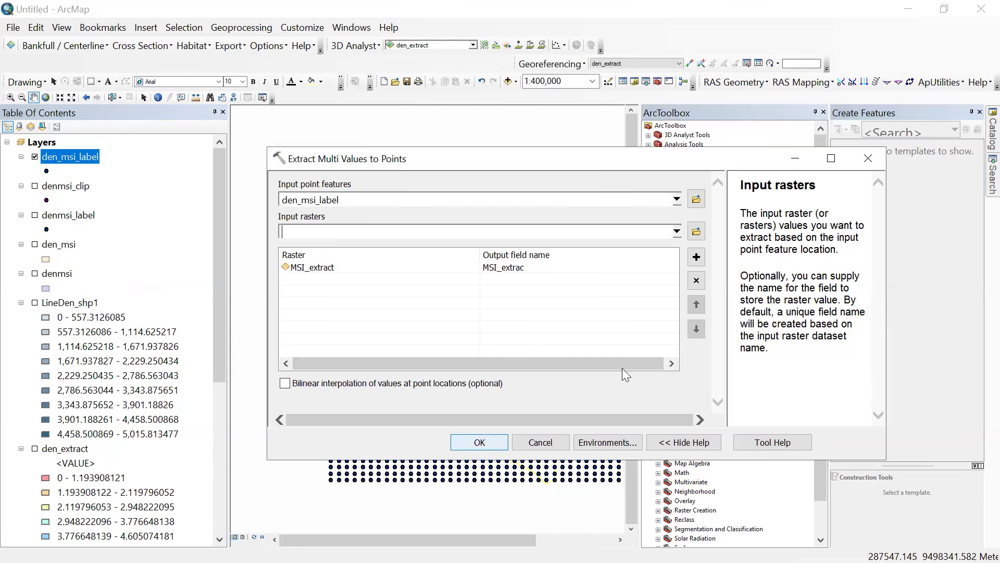
pyautogui.click(465, 441)
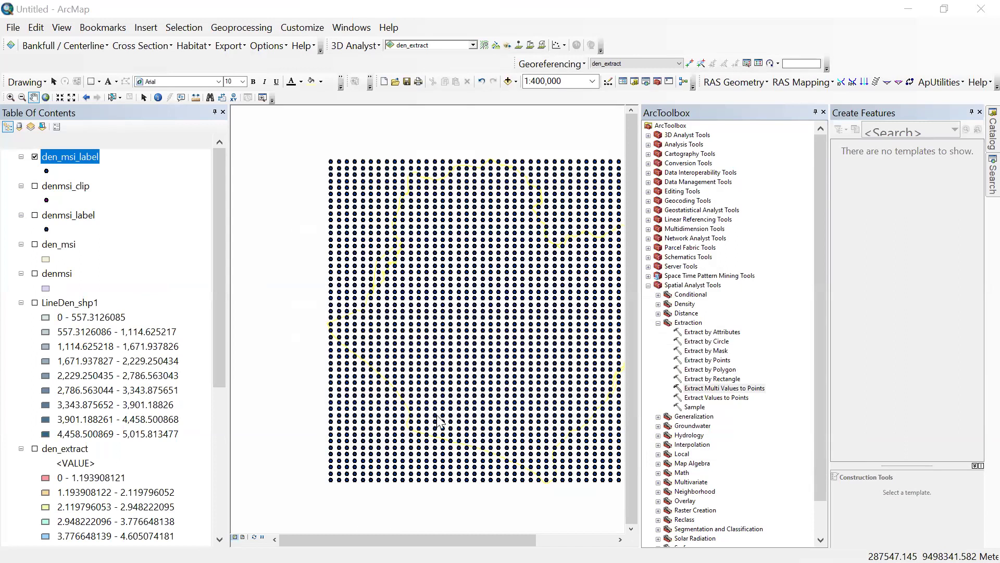
# Open the den_msi_label attribute table, examine the extracted values in the MSI_extrac field, and close the table
pyautogui.rightClick(89, 158)
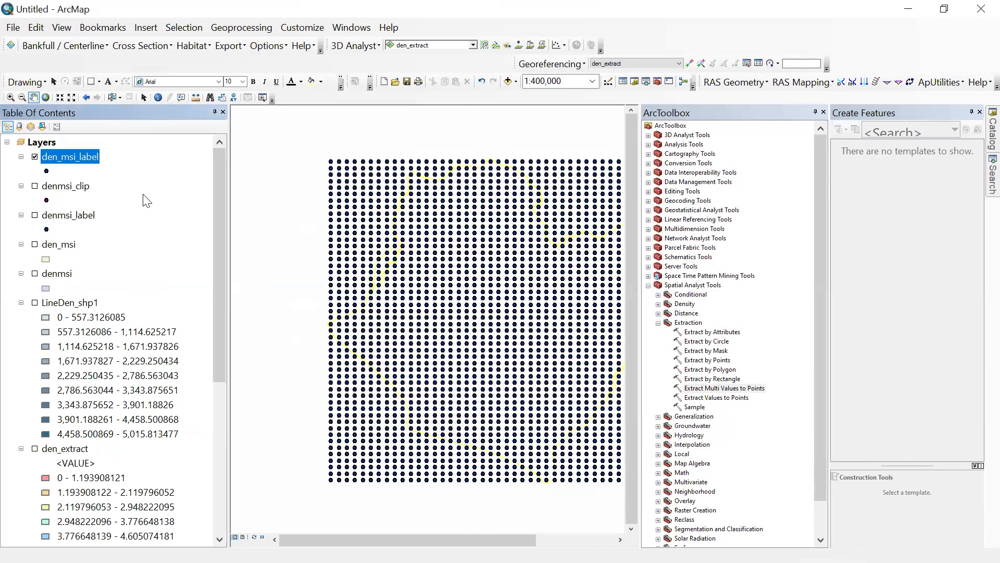
pyautogui.click(175, 203)
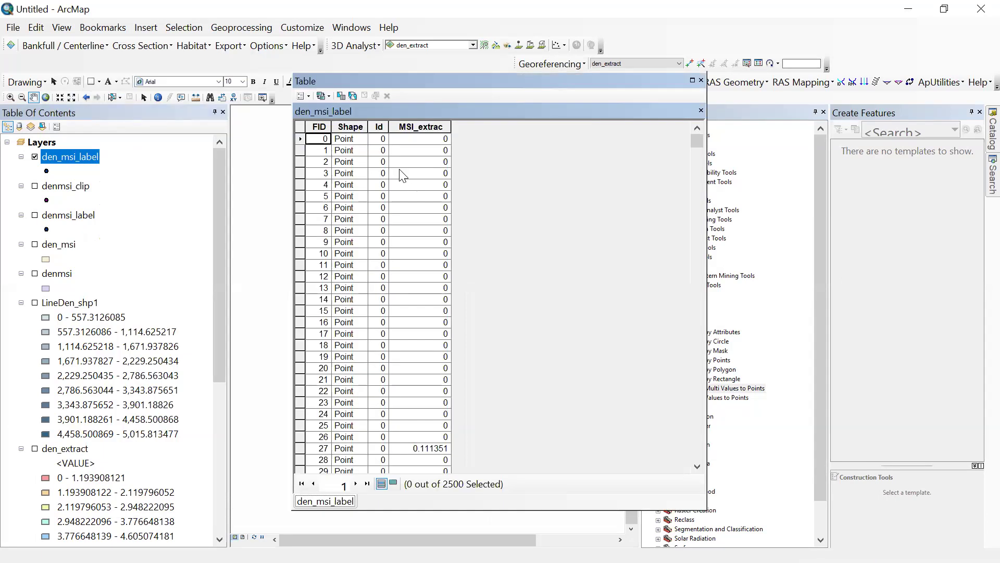
pyautogui.scroll(-4, 425, 140)
pyautogui.scroll(4, 425, 139)
pyautogui.scroll(-7, 426, 145)
pyautogui.scroll(-5, 429, 155)
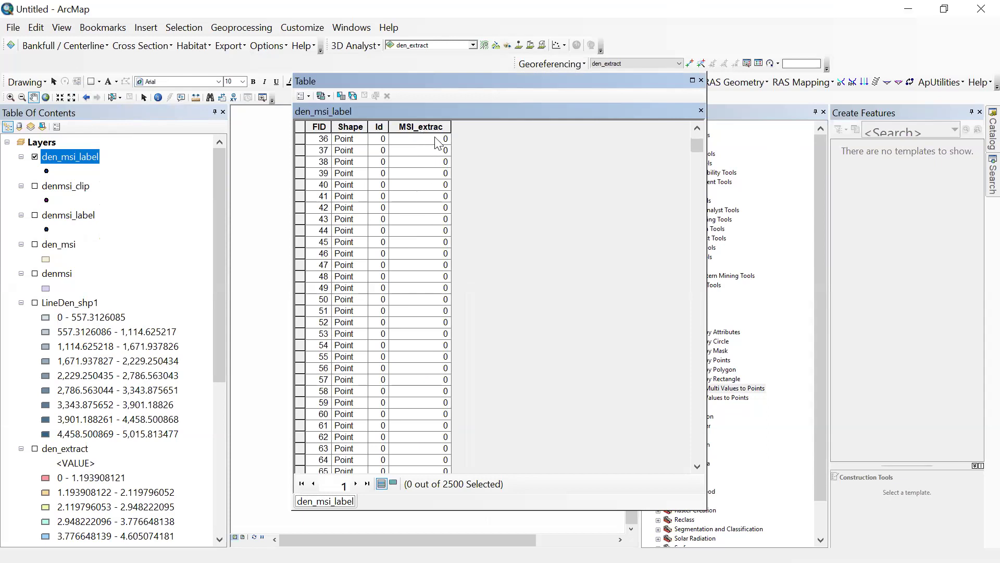
pyautogui.scroll(-7, 444, 251)
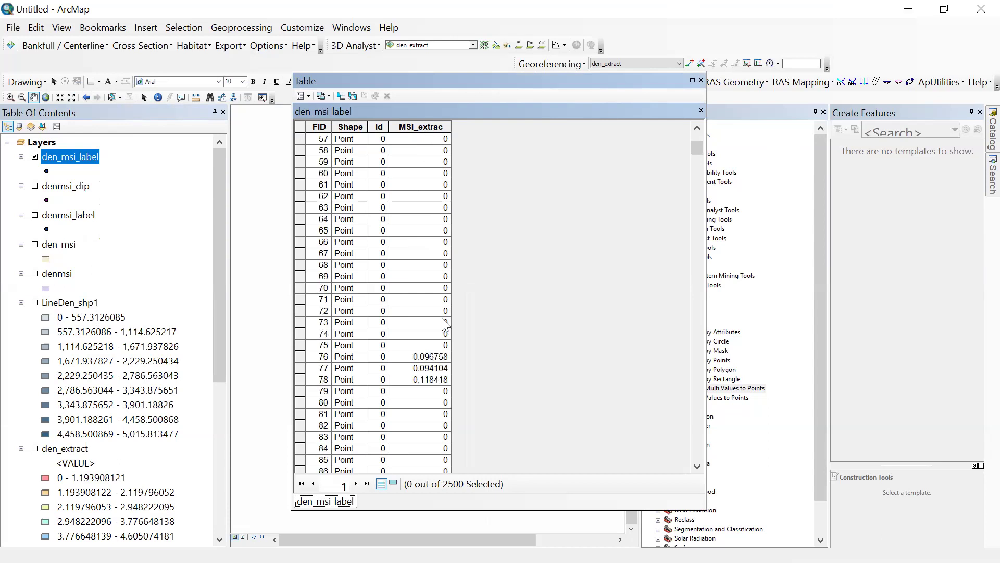
pyautogui.scroll(-5, 446, 324)
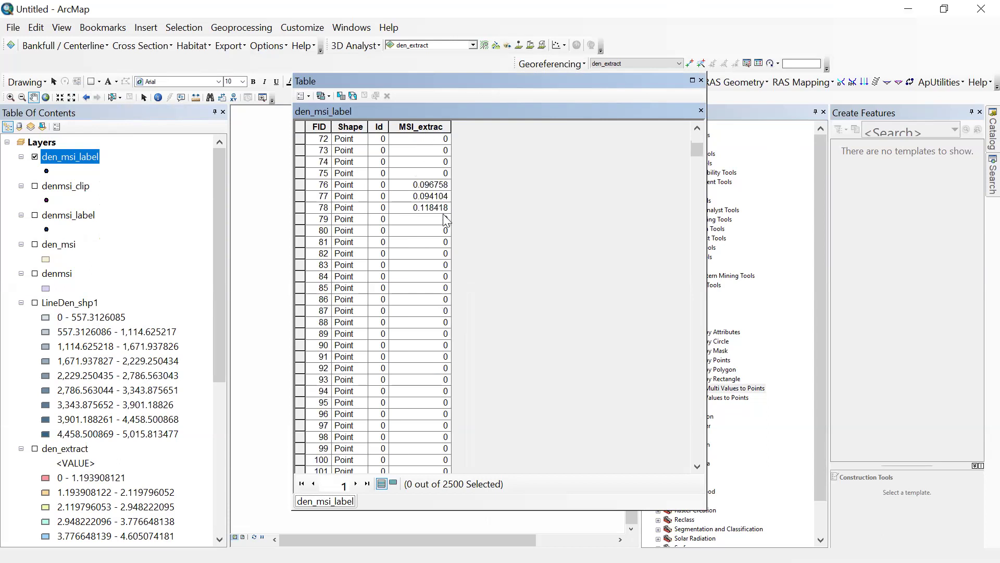
pyautogui.scroll(-4, 444, 217)
pyautogui.scroll(-10, 444, 219)
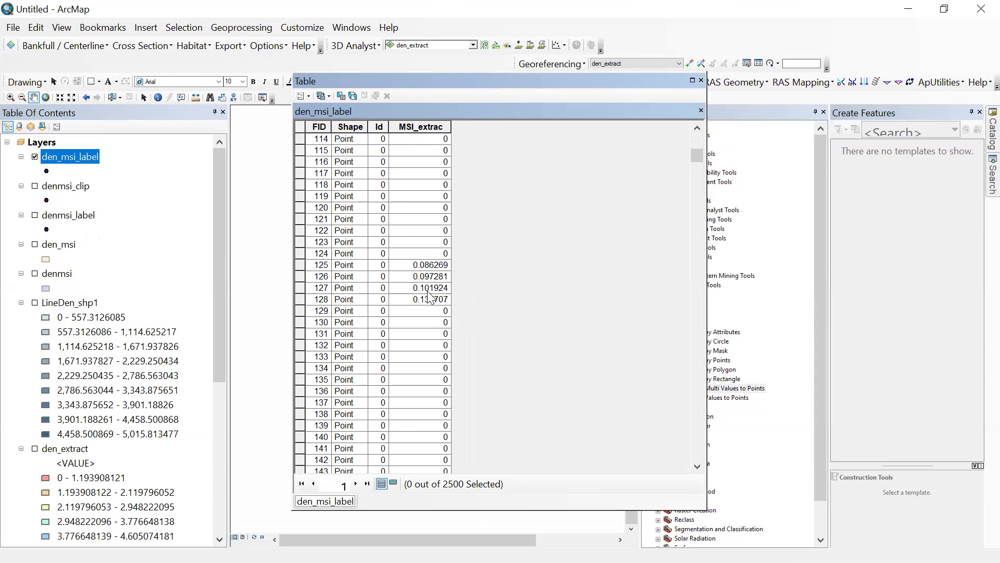
pyautogui.click(702, 80)
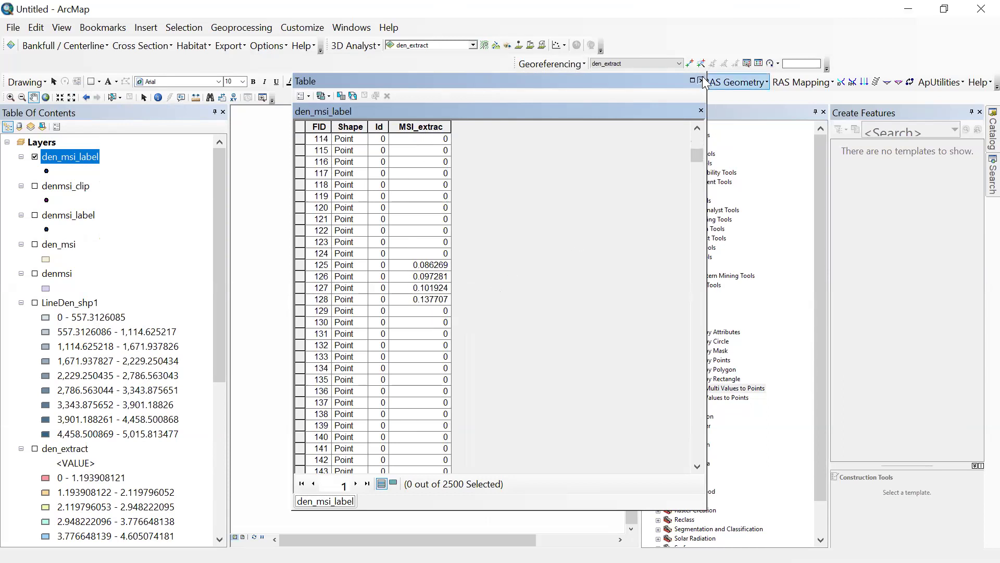
# Run Extract Multi Values to Points again on den_msi_label with den_extract as the input raster
pyautogui.click(707, 388)
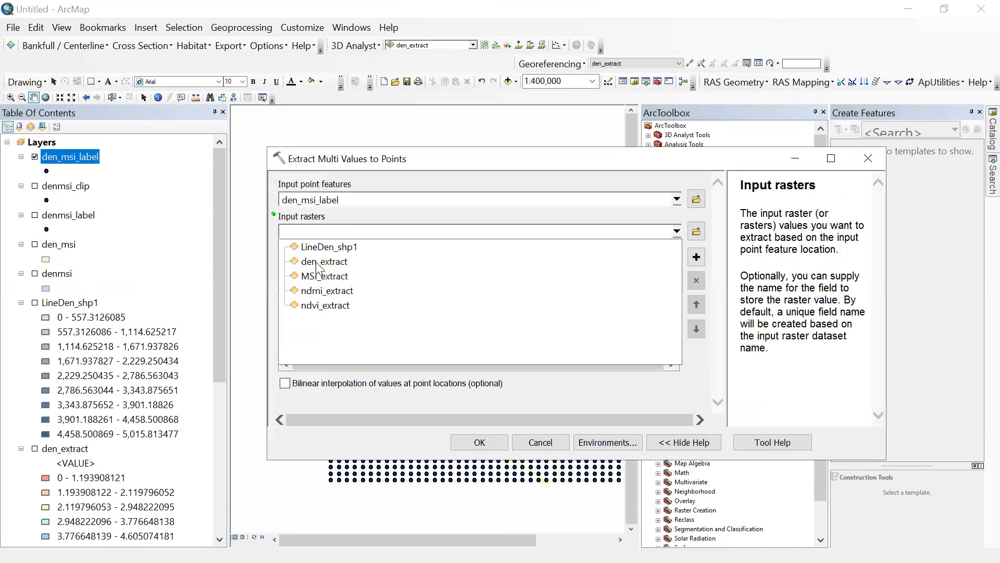
pyautogui.click(324, 261)
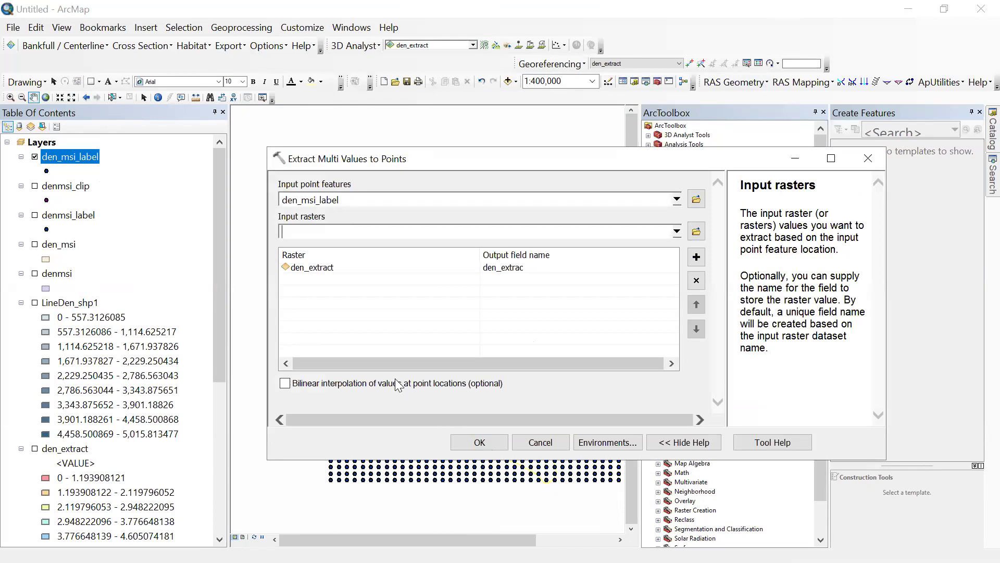
pyautogui.click(484, 445)
# Open the den_msi_label attribute table and compare the MSI_extrac and den_extrac values point by point
pyautogui.click(90, 159)
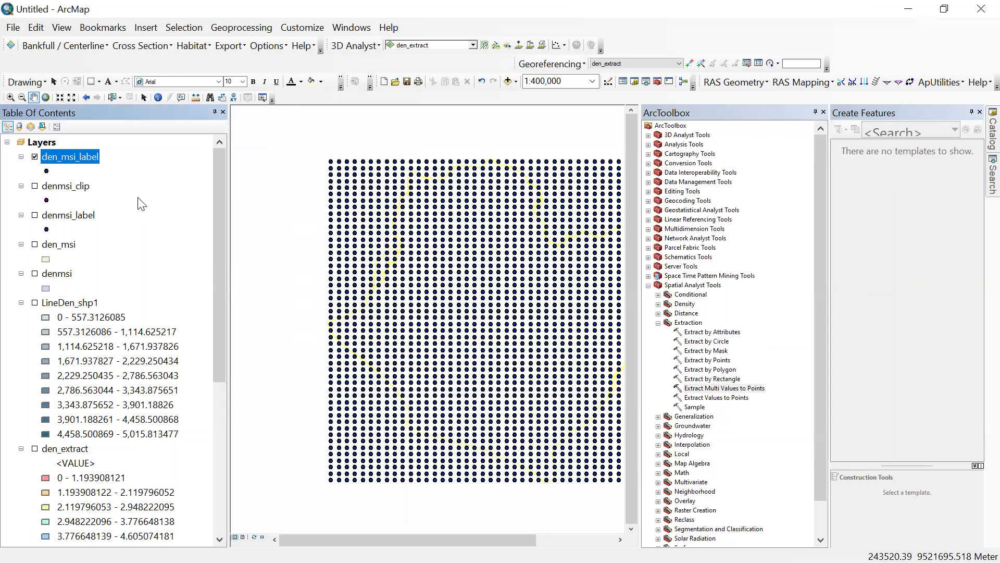
pyautogui.hotkey('shift', 'F10')
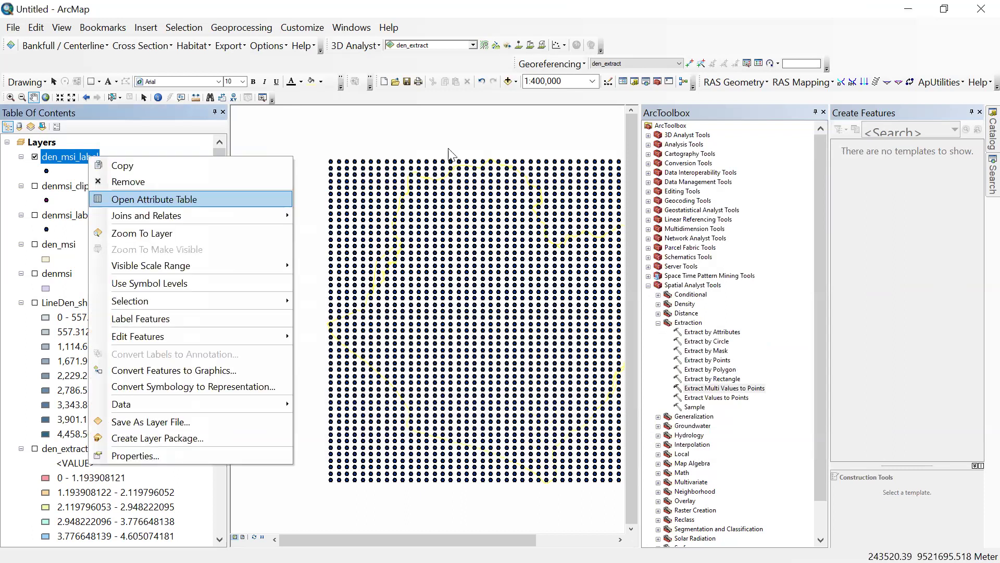
pyautogui.press('Return')
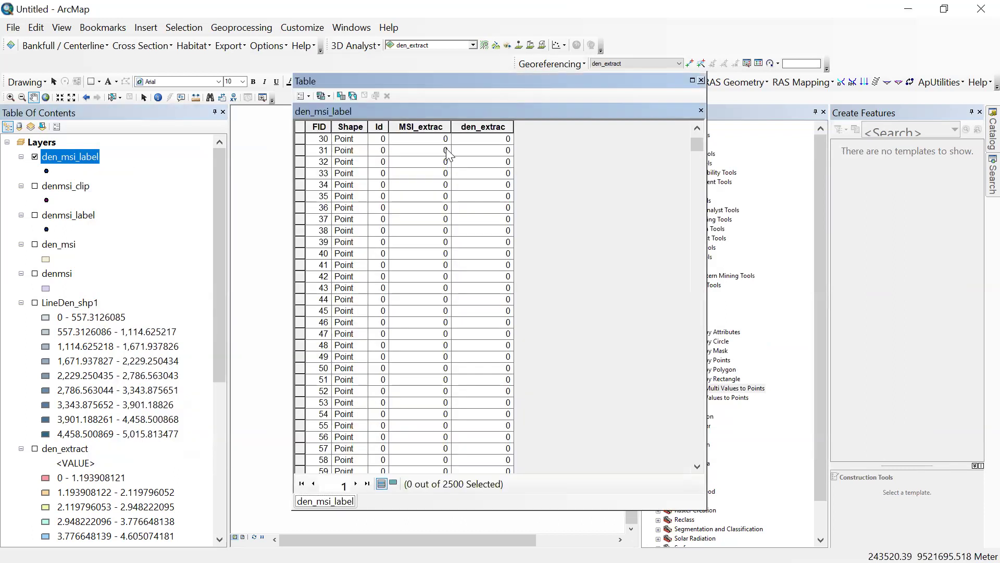
pyautogui.scroll(6, 440, 149)
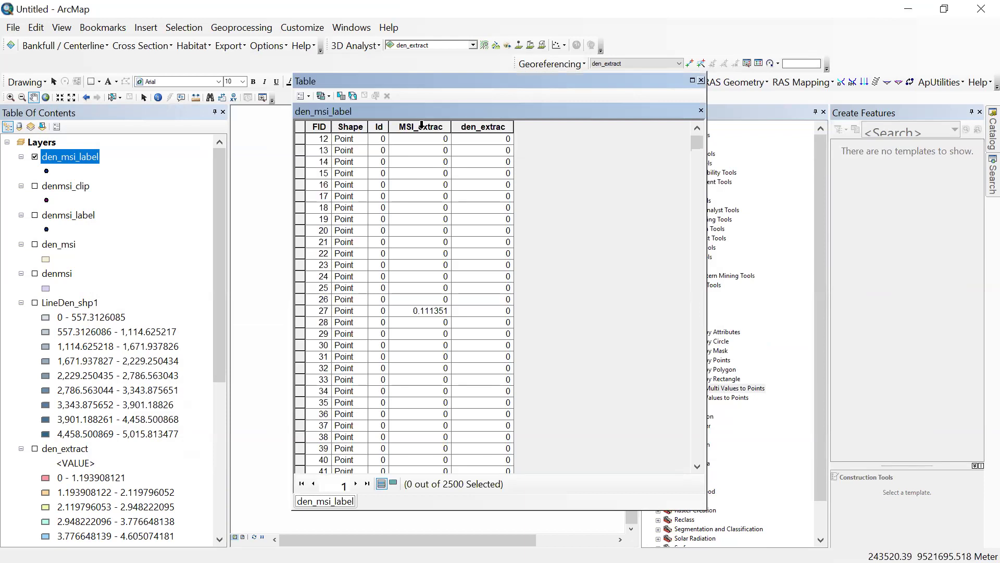
pyautogui.scroll(-11, 483, 177)
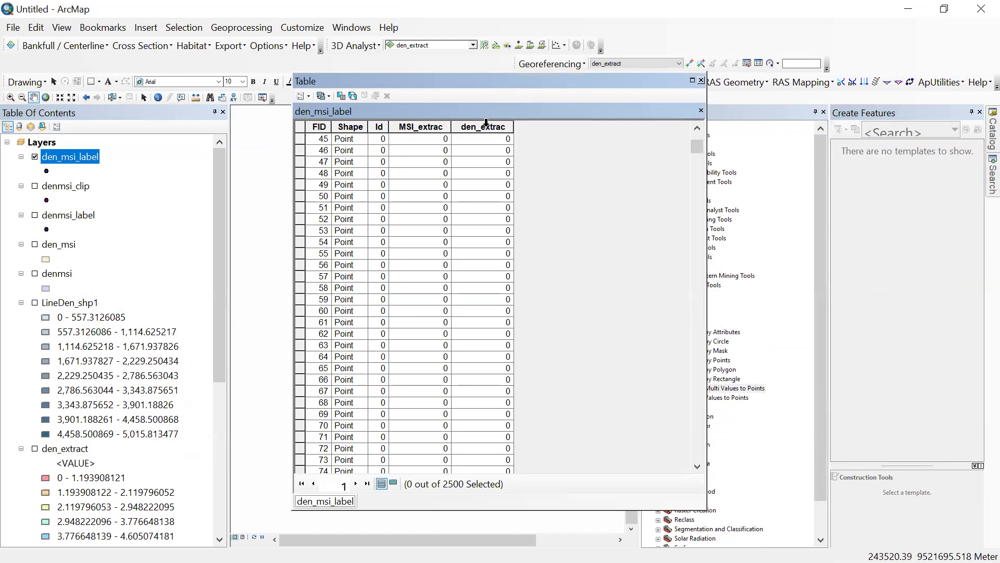
pyautogui.click(486, 126)
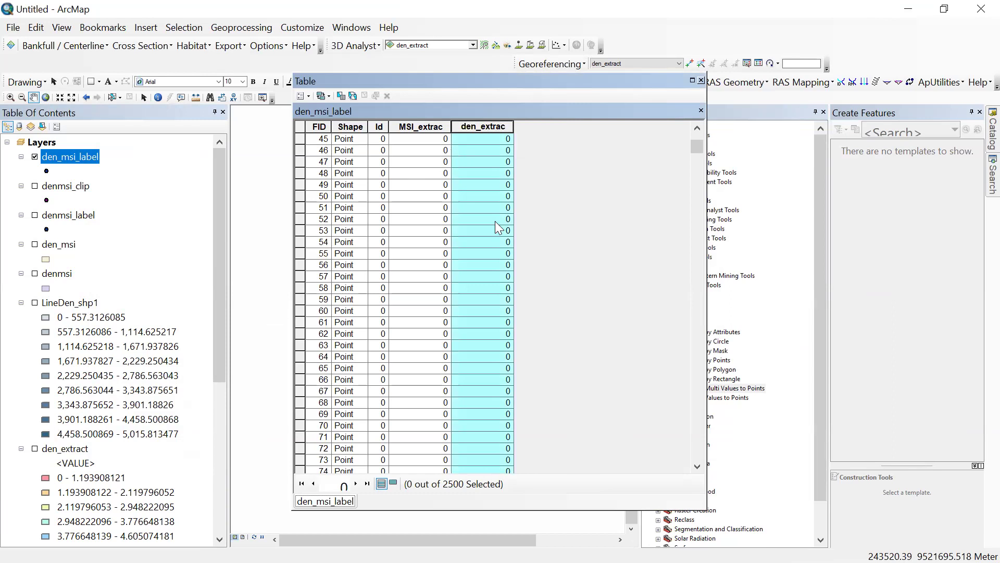
pyautogui.scroll(-8, 501, 235)
pyautogui.scroll(-11, 503, 245)
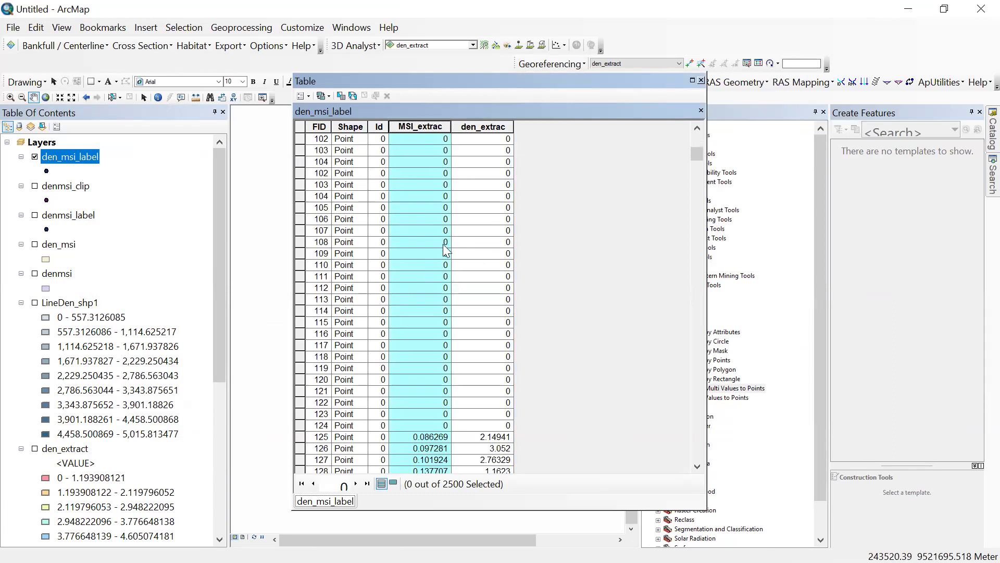
pyautogui.scroll(12, 447, 250)
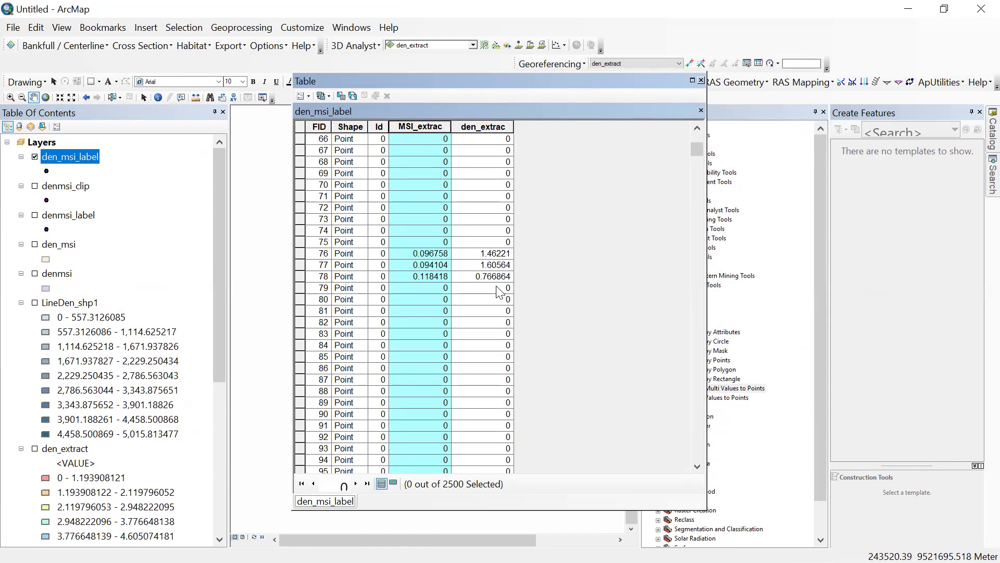
pyautogui.scroll(2, 496, 288)
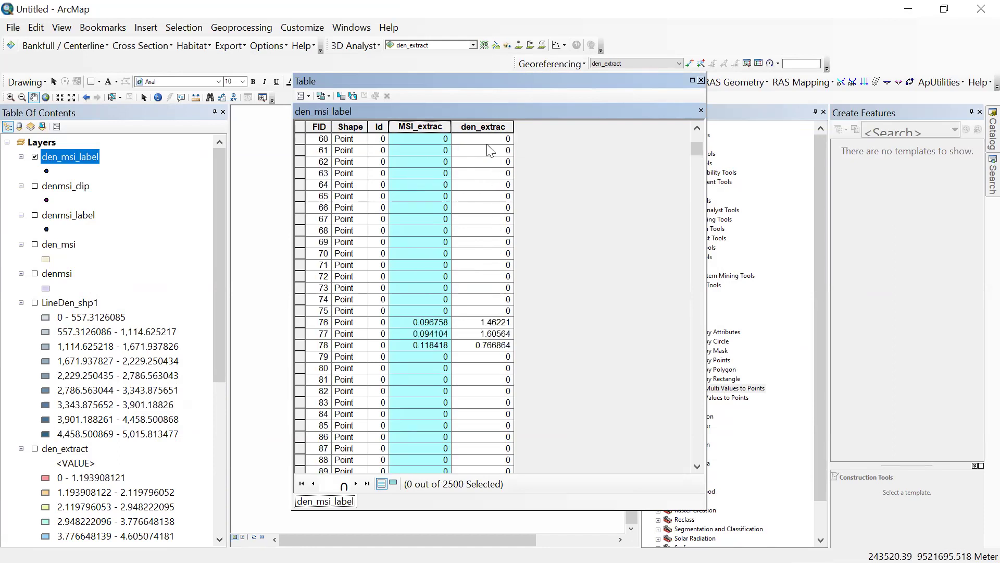
pyautogui.scroll(7, 419, 148)
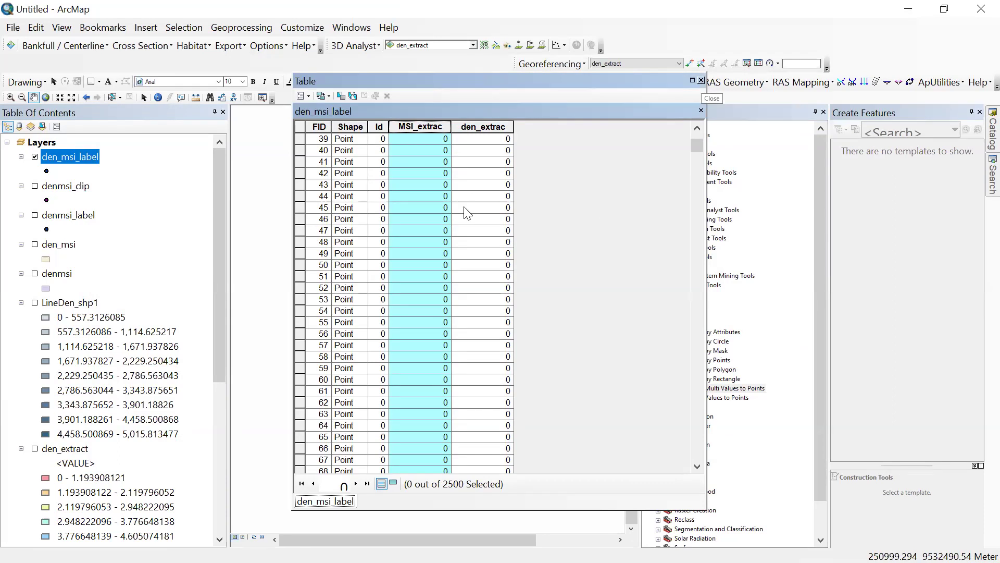
pyautogui.scroll(-7, 701, 86)
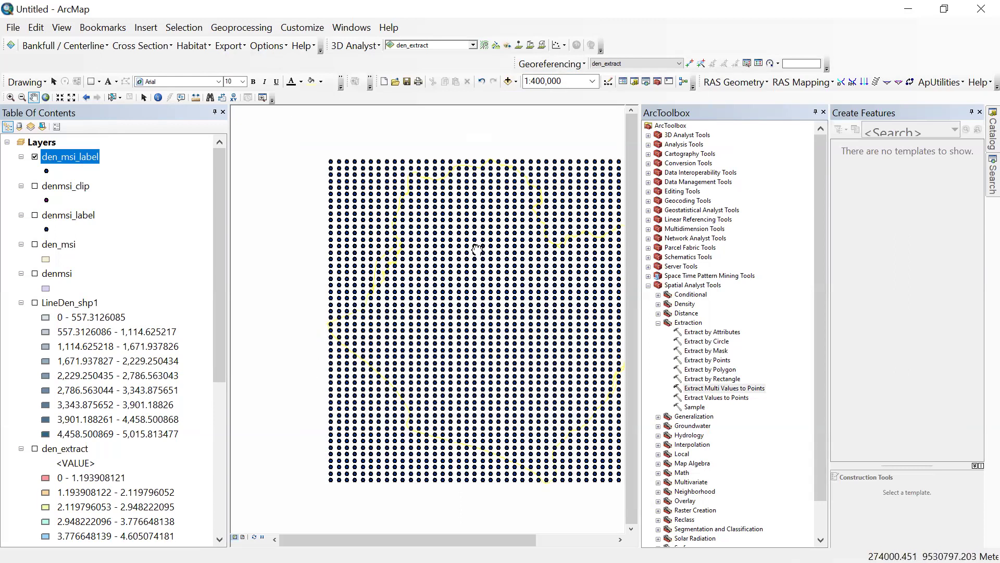
# Clip the den_msi_label points with AOI as the clip features, keeping the output feature class den_msi_label_Clip
pyautogui.moveTo(428, 247); pyautogui.dragTo(367, 283)
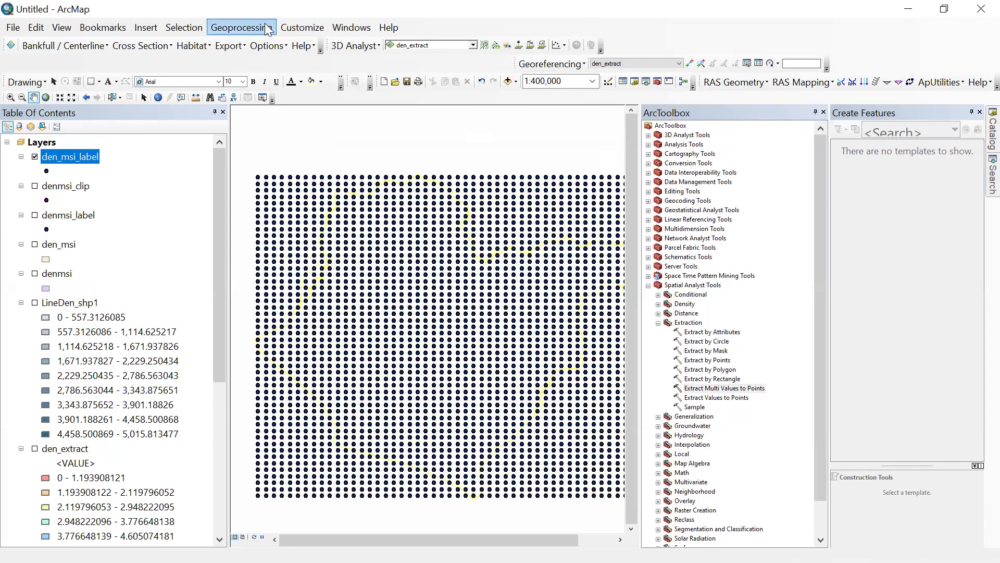
pyautogui.click(267, 28)
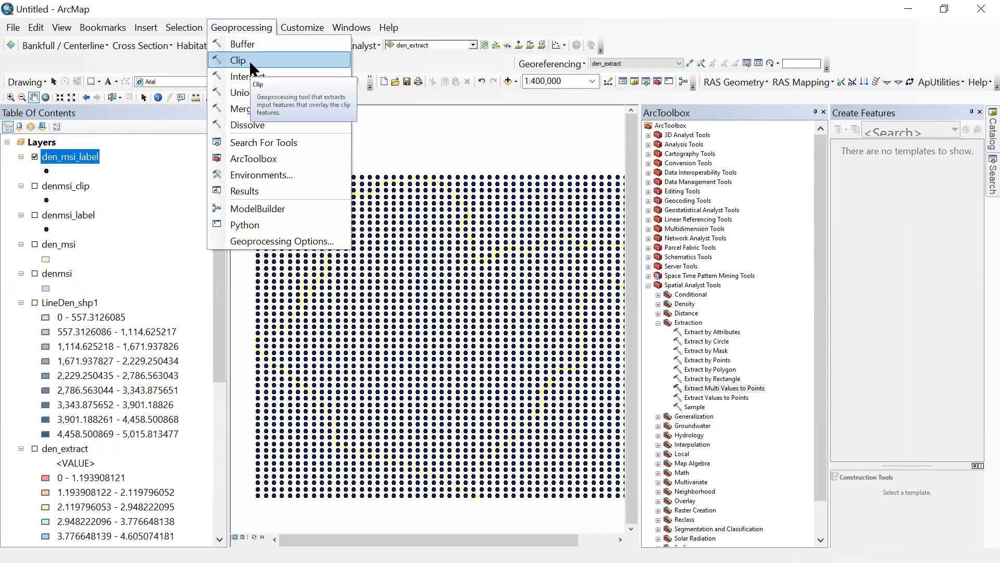
pyautogui.click(249, 61)
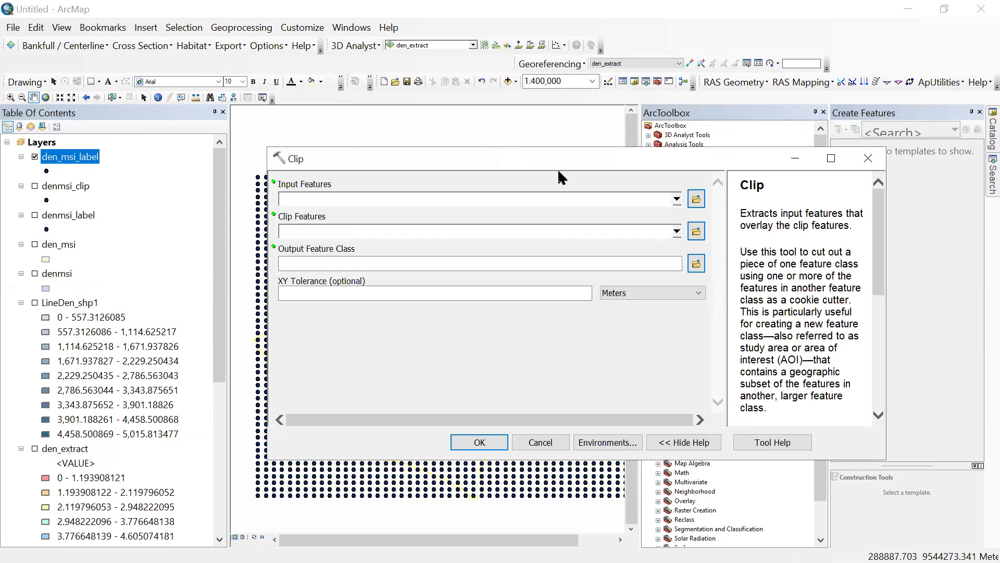
pyautogui.click(676, 199)
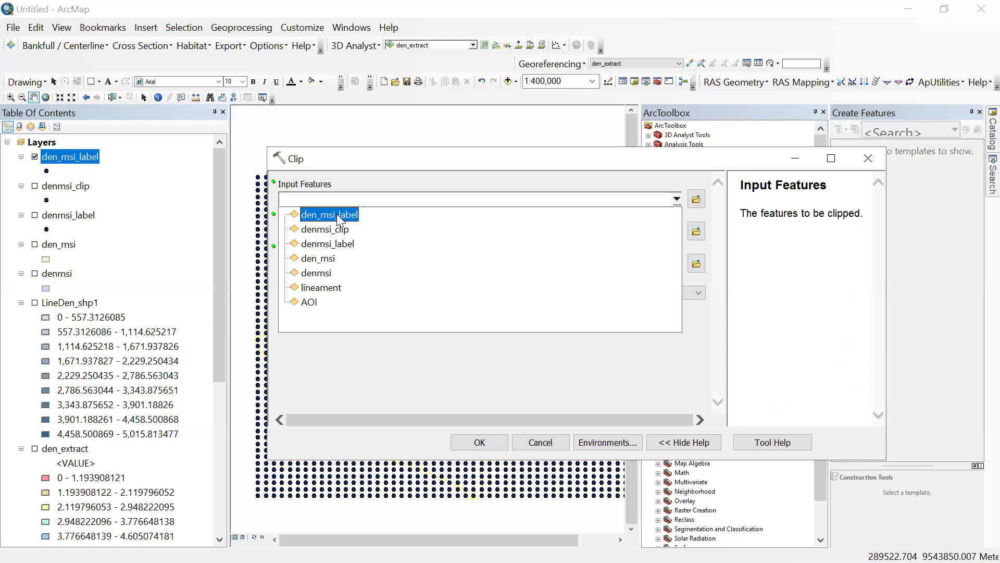
pyautogui.click(336, 213)
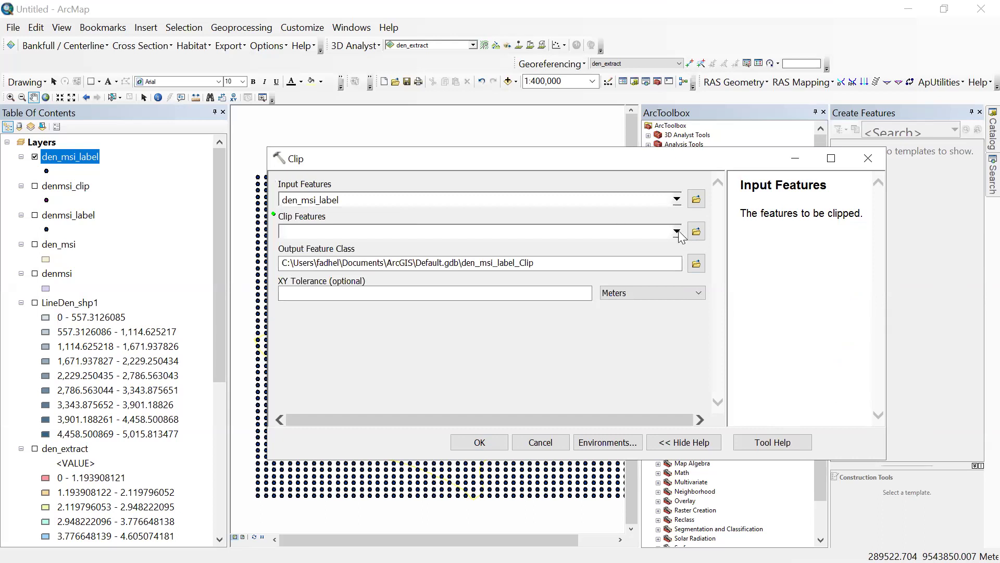
pyautogui.press('Tab')
pyautogui.hotkey('alt', 'Down')
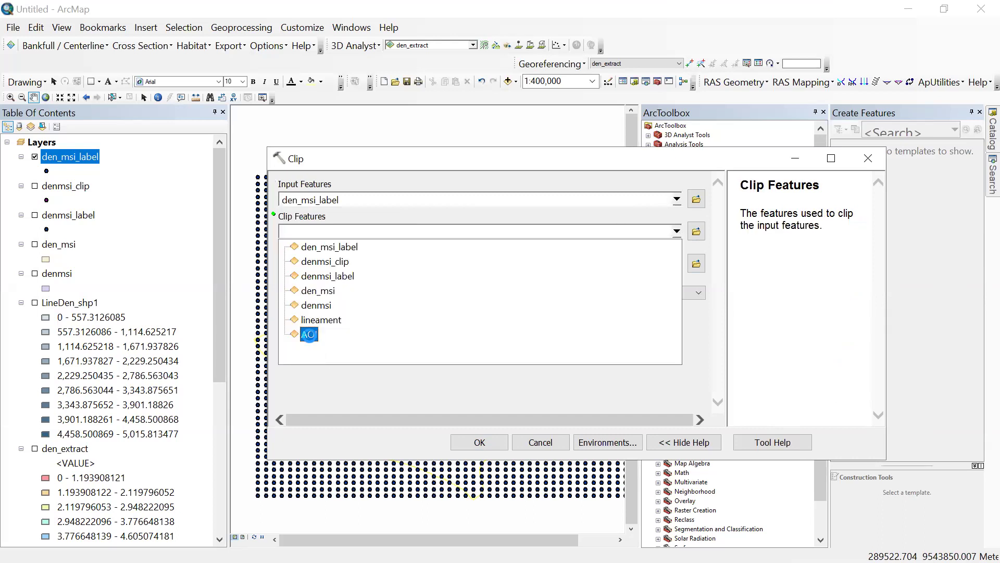
pyautogui.press('End')
pyautogui.press('Return')
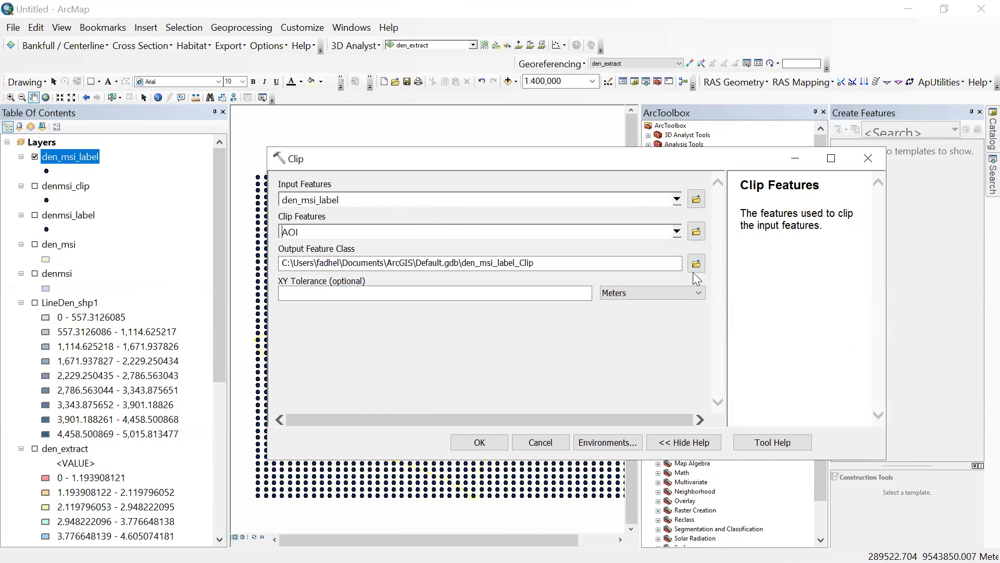
pyautogui.click(496, 444)
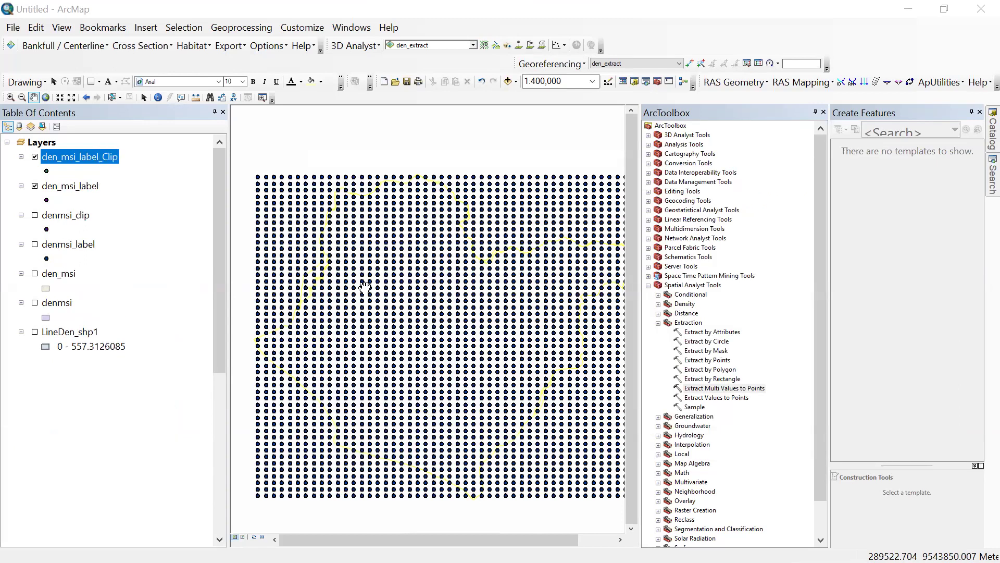
# Hide the den_msi_label layer and examine the MSI_extrac and den_extrac values in the den_msi_label_Clip attribute table
pyautogui.click(34, 186)
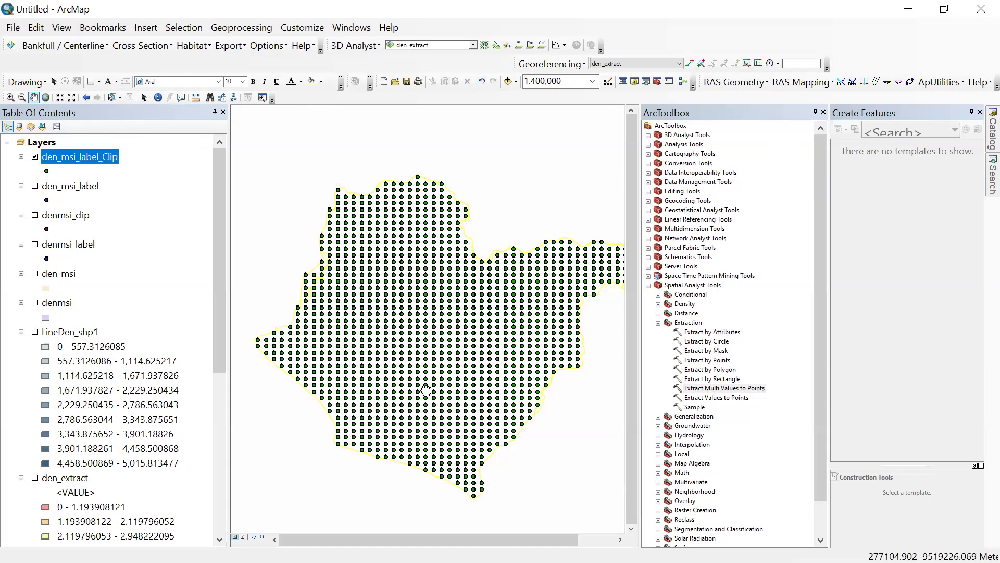
pyautogui.click(824, 113)
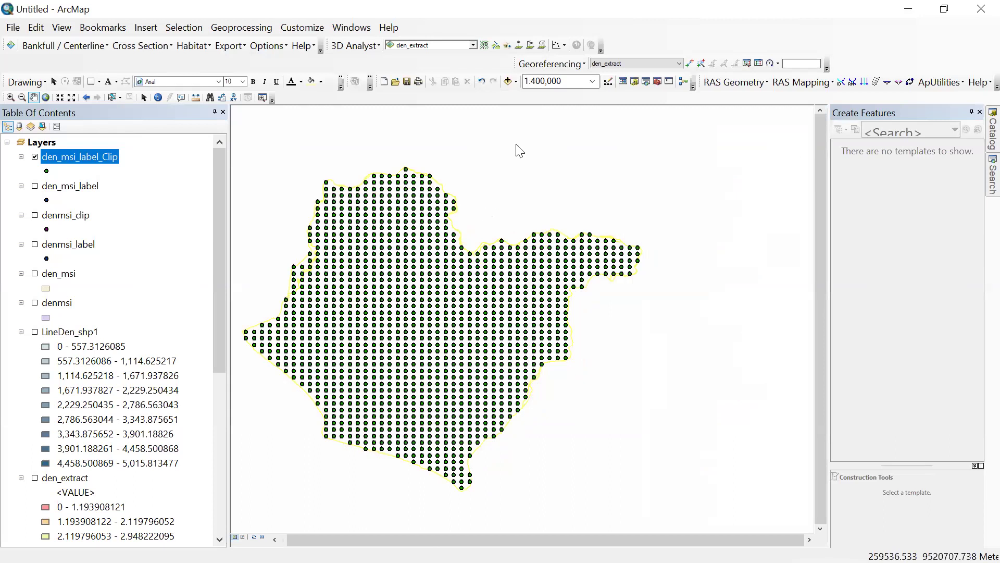
pyautogui.hotkey('ctrl', 't')
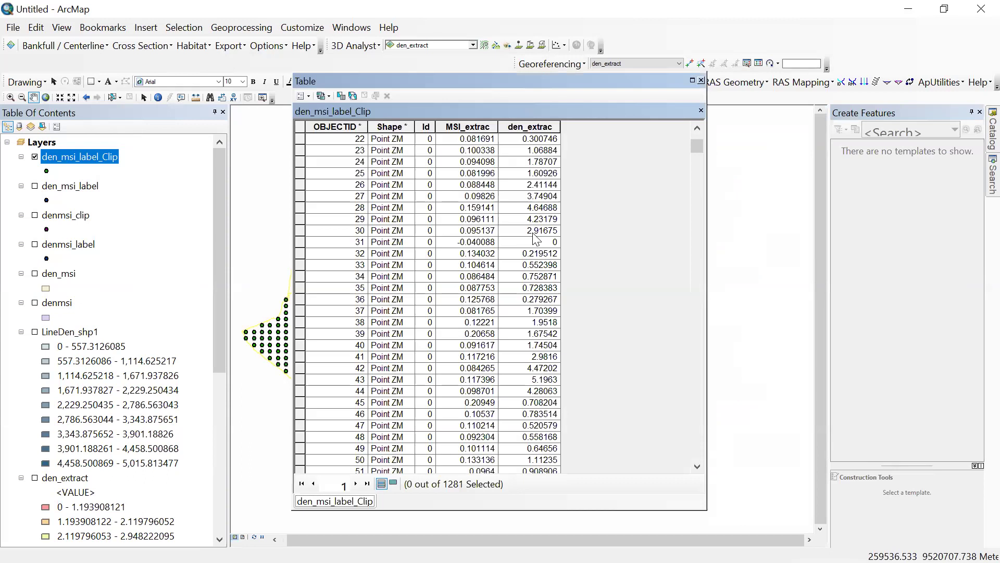
pyautogui.scroll(-5, 698, 154)
pyautogui.moveTo(698, 152); pyautogui.dragTo(697, 191)
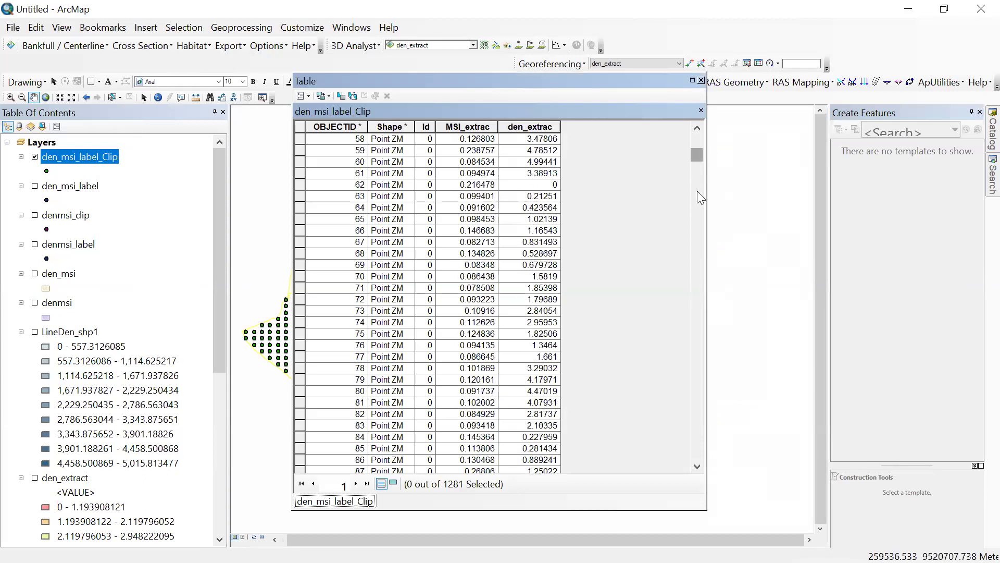
pyautogui.scroll(-4, 490, 268)
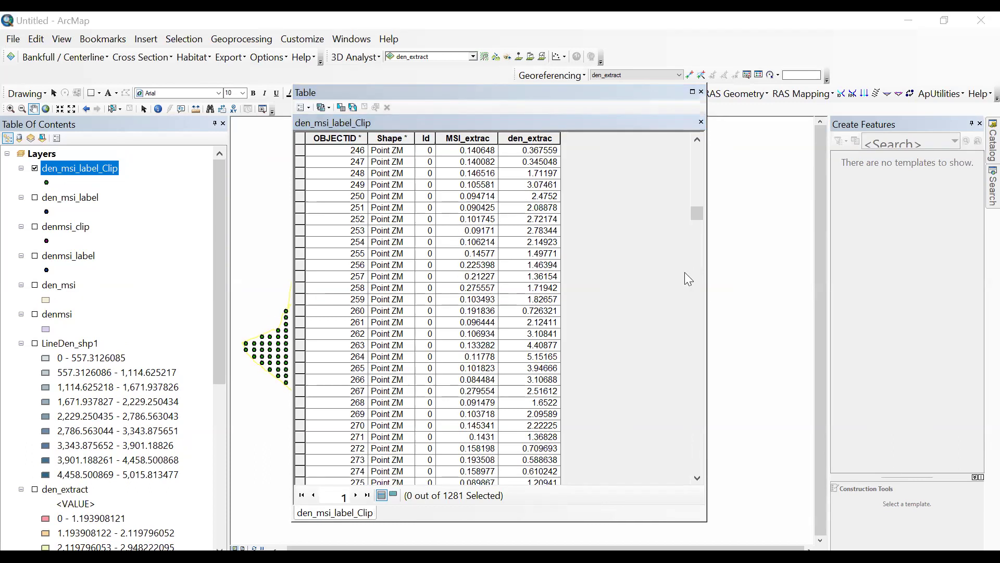
pyautogui.click(320, 138)
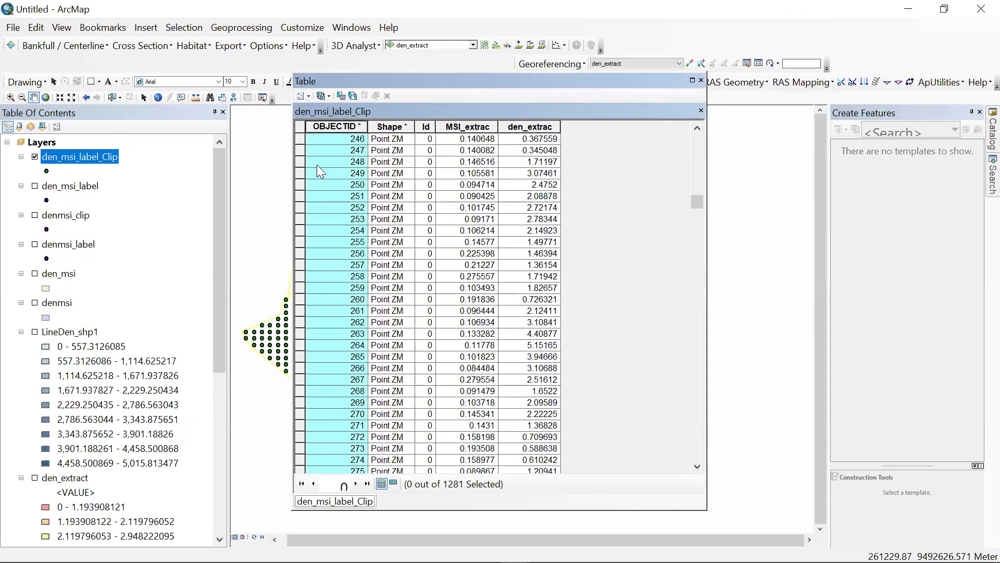
pyautogui.click(301, 96)
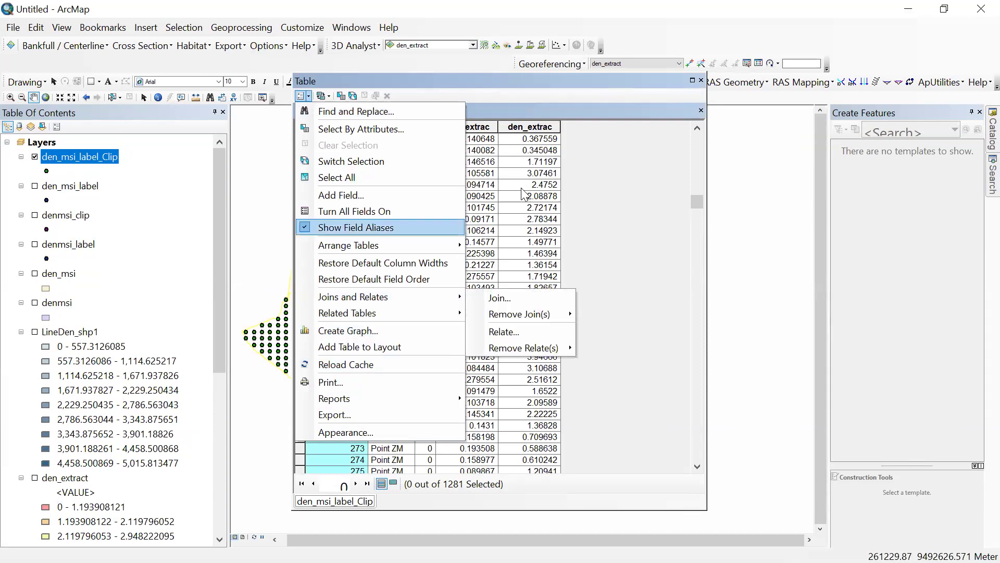
pyautogui.click(308, 97)
pyautogui.click(308, 97)
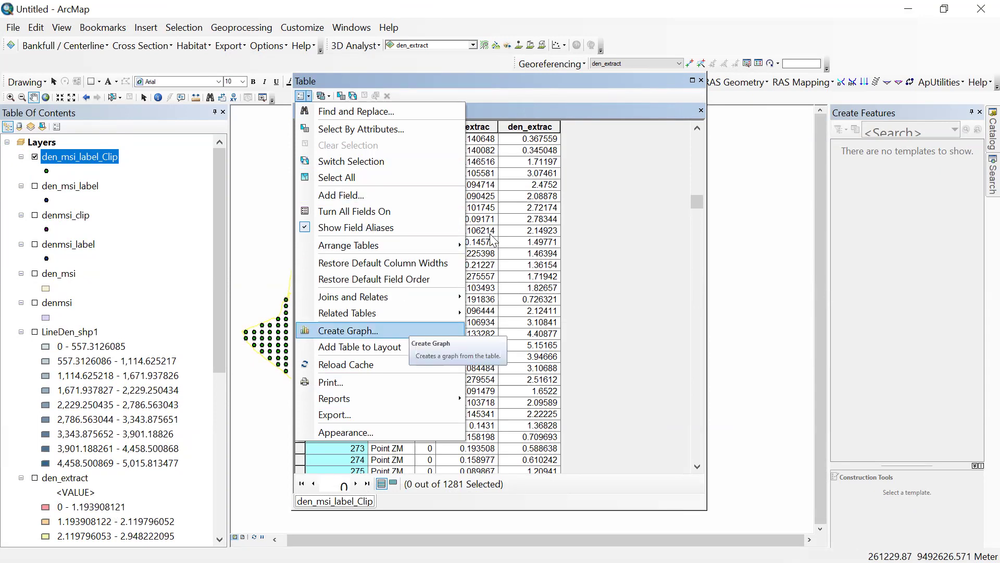
pyautogui.press('Escape')
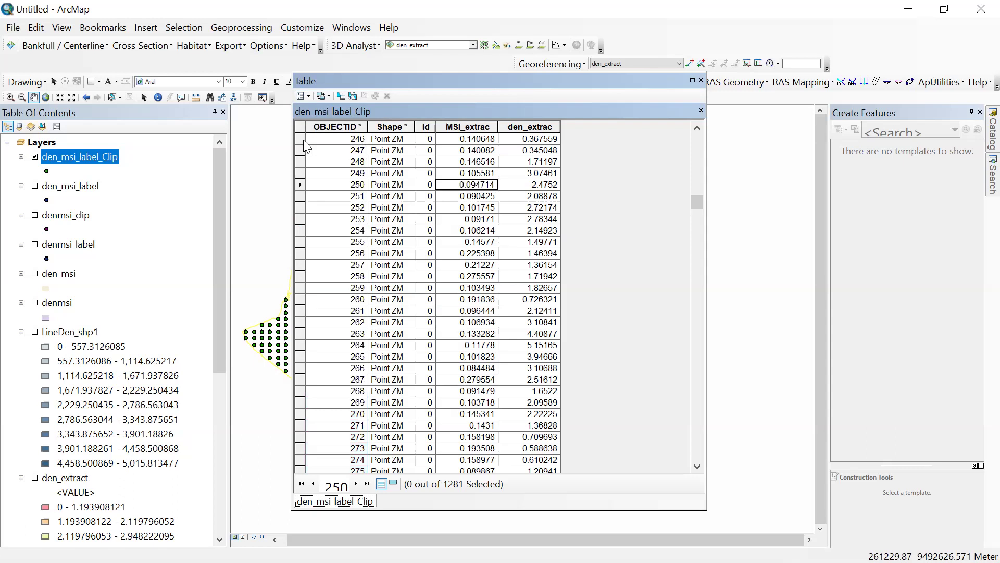
pyautogui.click(349, 141)
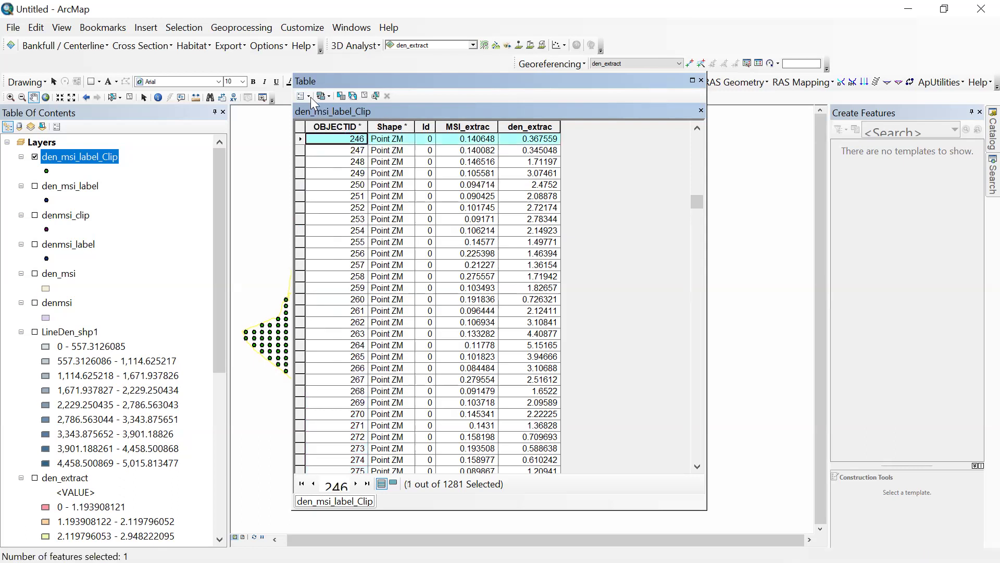
pyautogui.click(309, 97)
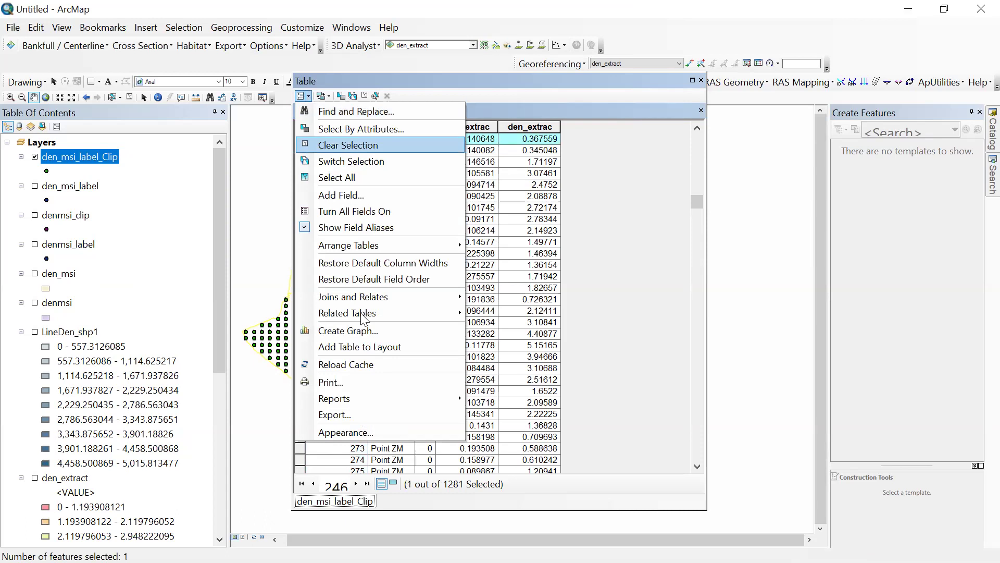
pyautogui.click(363, 130)
pyautogui.click(356, 127)
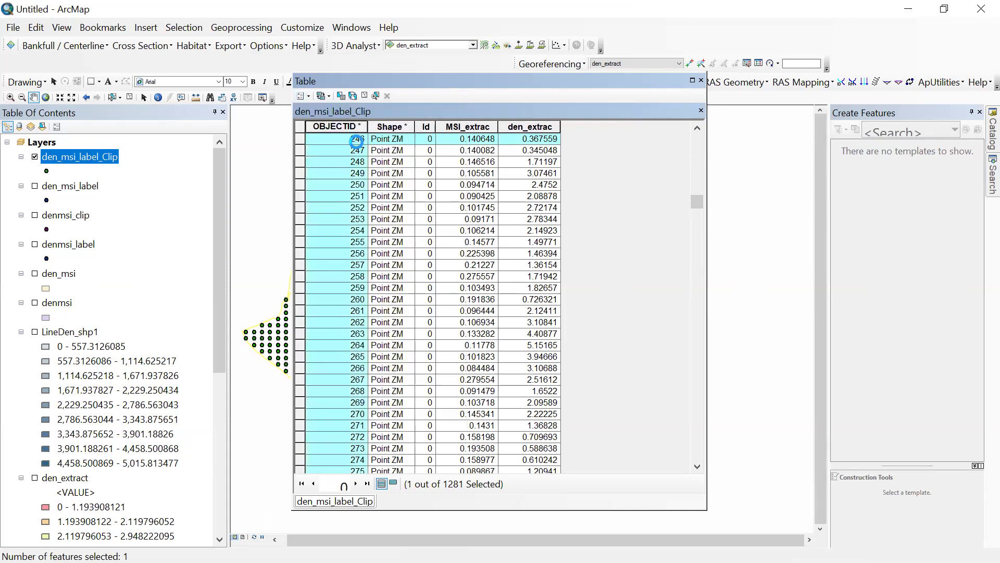
pyautogui.click(327, 173)
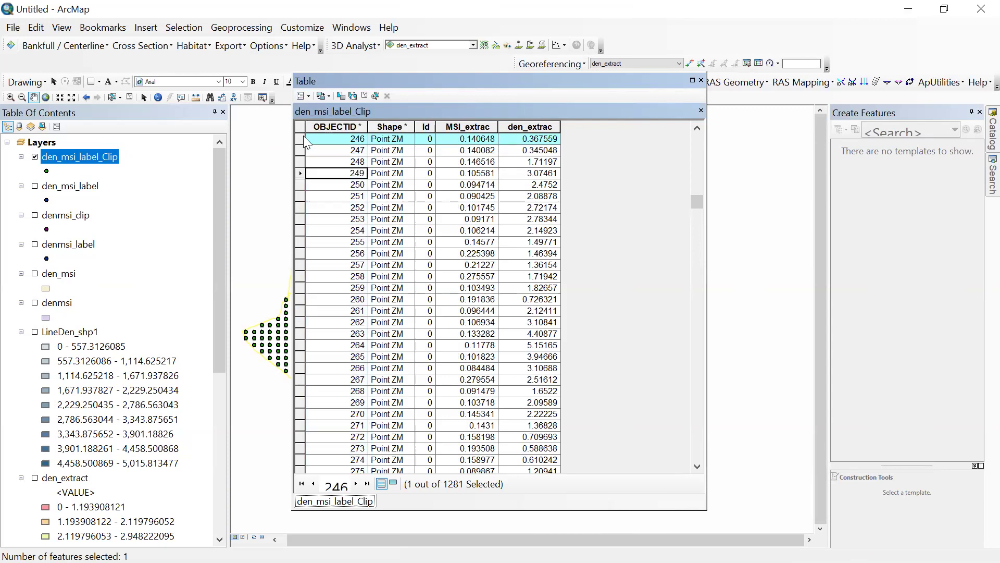
# Select all records in the den_msi_label_Clip attribute table and copy from the OBJECTID field
pyautogui.click(303, 95)
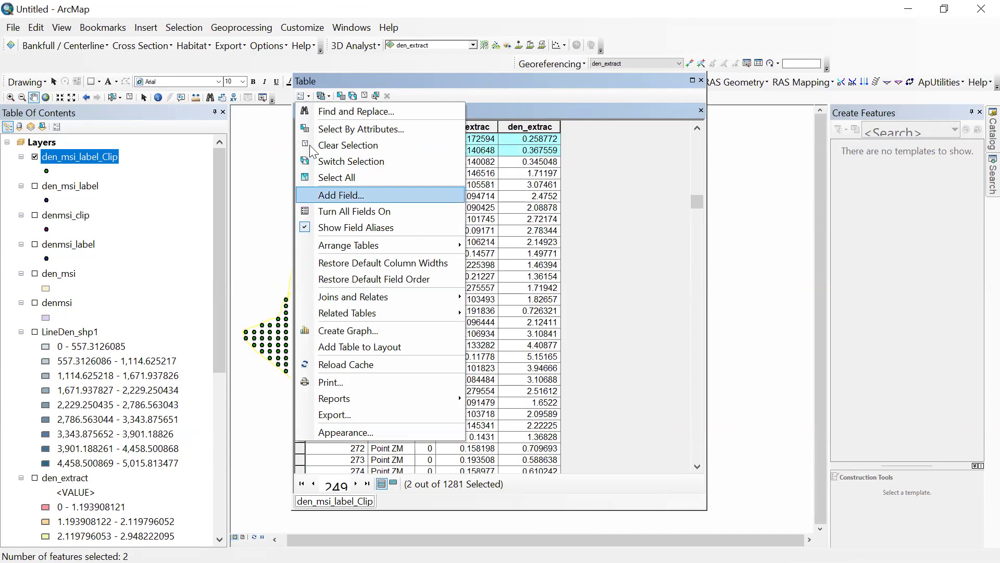
pyautogui.click(337, 178)
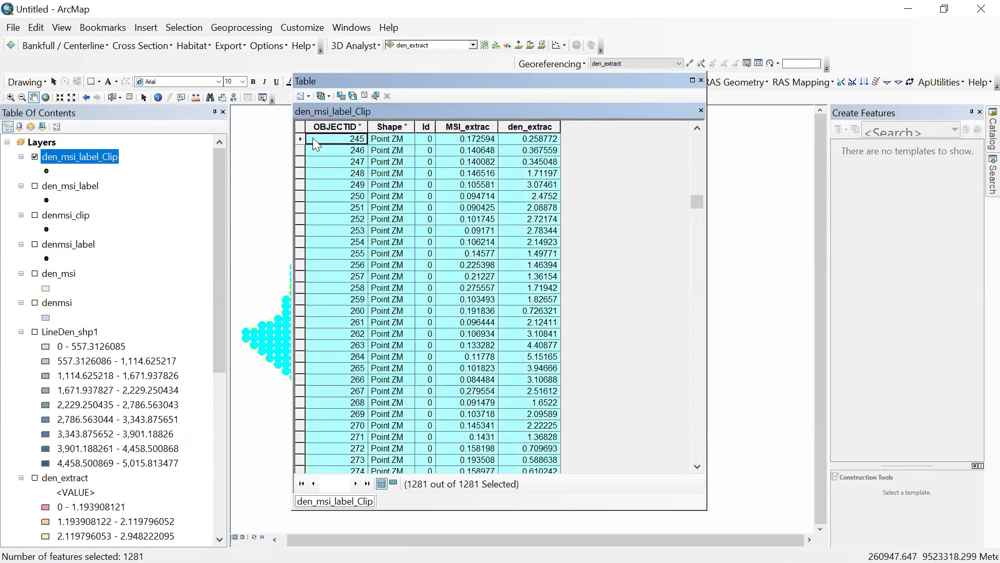
pyautogui.rightClick(329, 162)
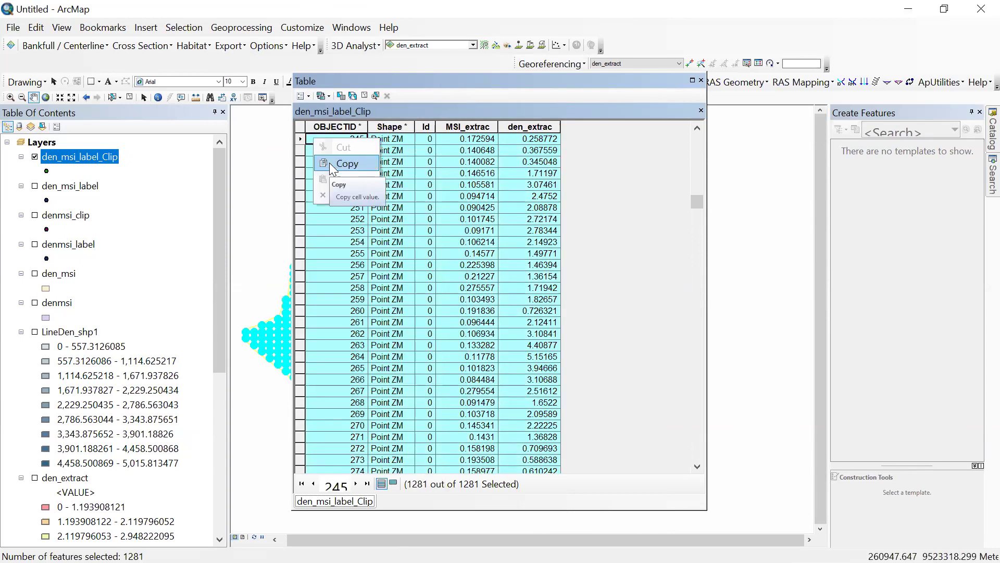
pyautogui.click(332, 170)
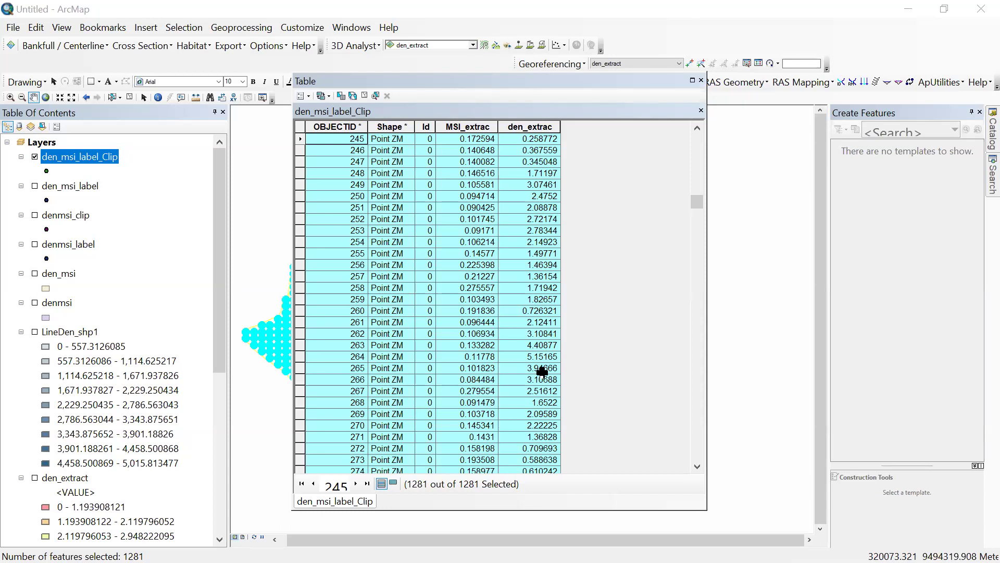
# Switch to the district correlation analysis workbook in Excel, try pasting into cell A1 of Sheet1, and undo the paste
pyautogui.hotkey('alt', 'Tab')
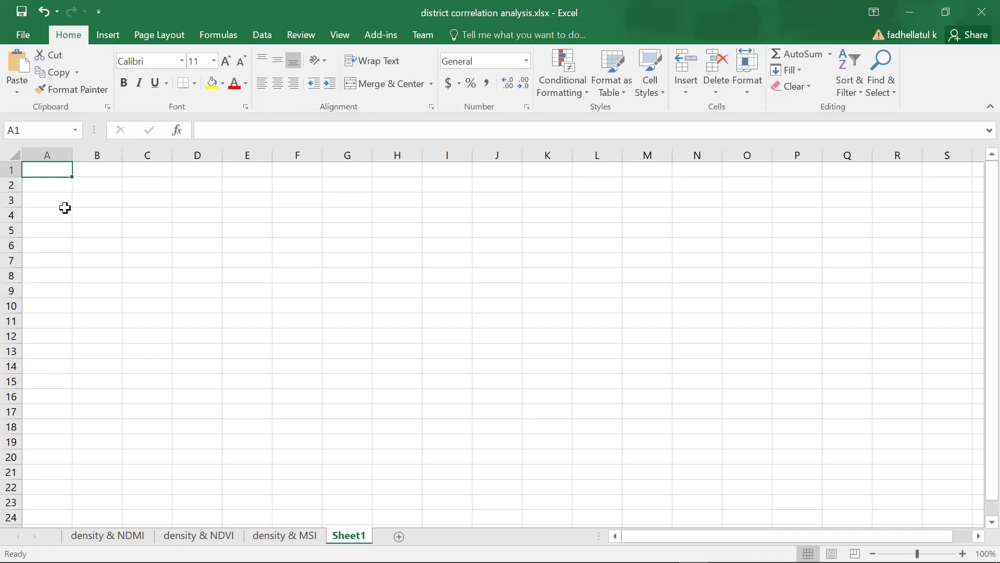
pyautogui.hotkey('ctrl', 'v')
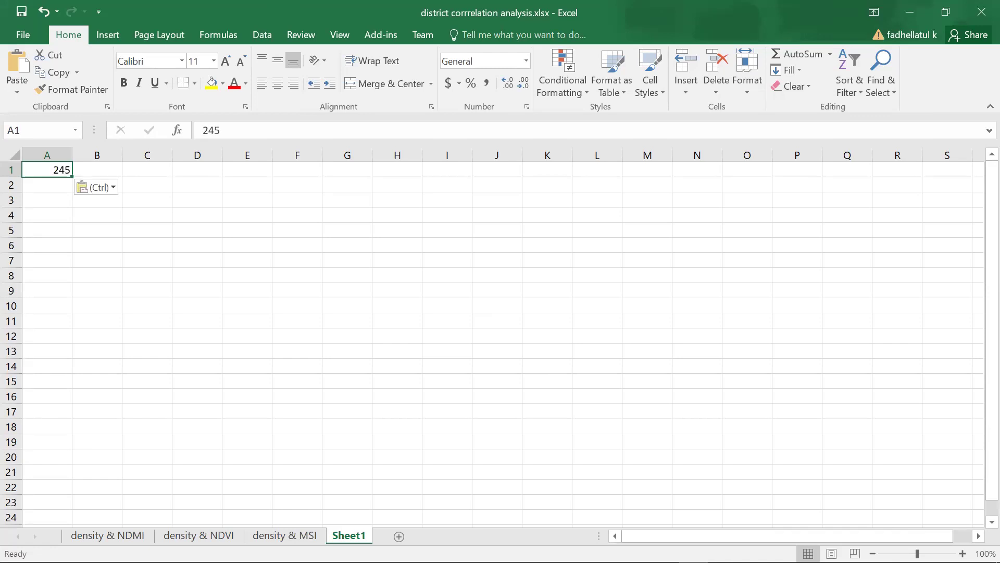
pyautogui.hotkey('ctrl', 'z')
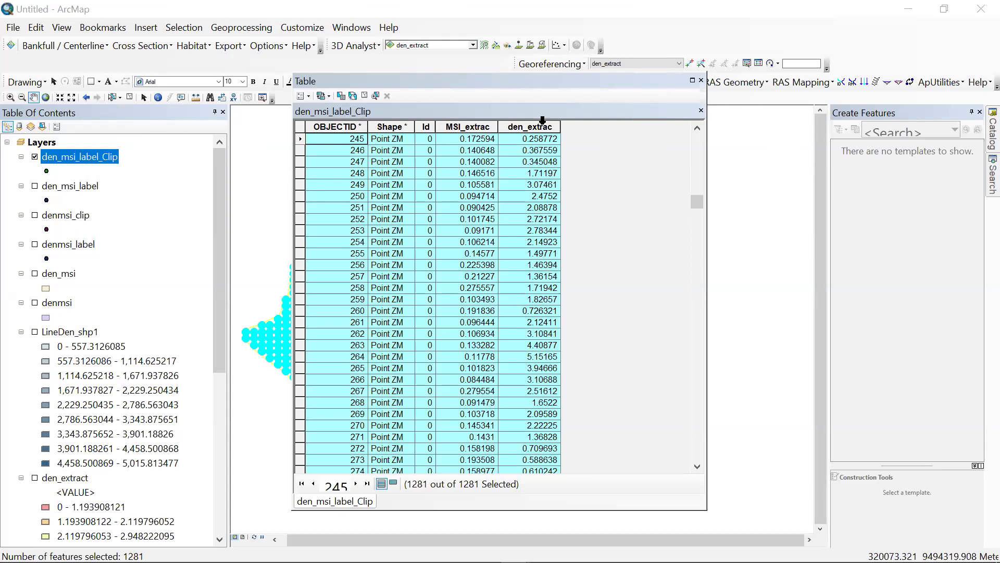
# Return to ArcMap, clear the record selection, and reselect all records in the den_msi_label_Clip attribute table
pyautogui.click(304, 133)
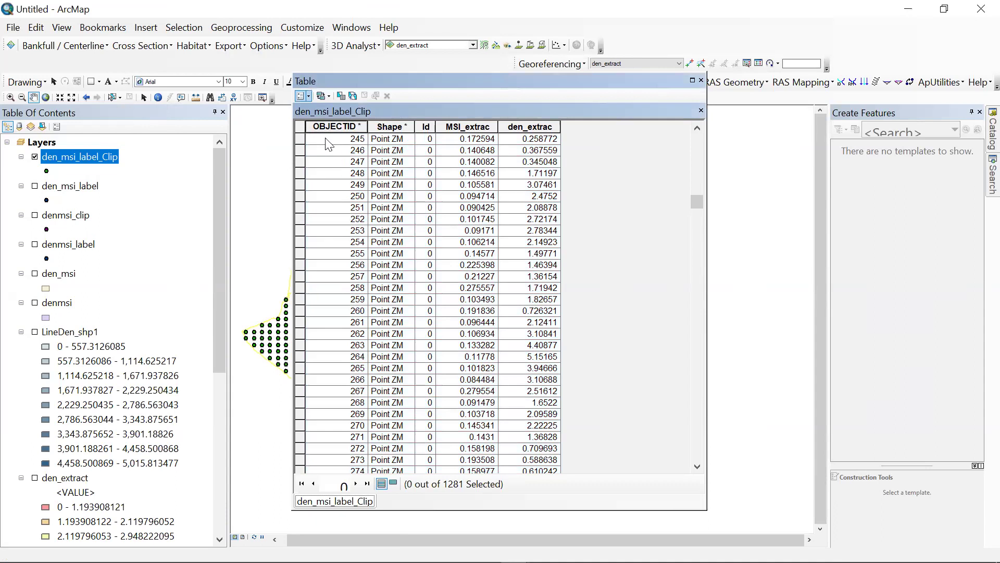
pyautogui.hotkey('ctrl', 'a')
pyautogui.rightClick(353, 167)
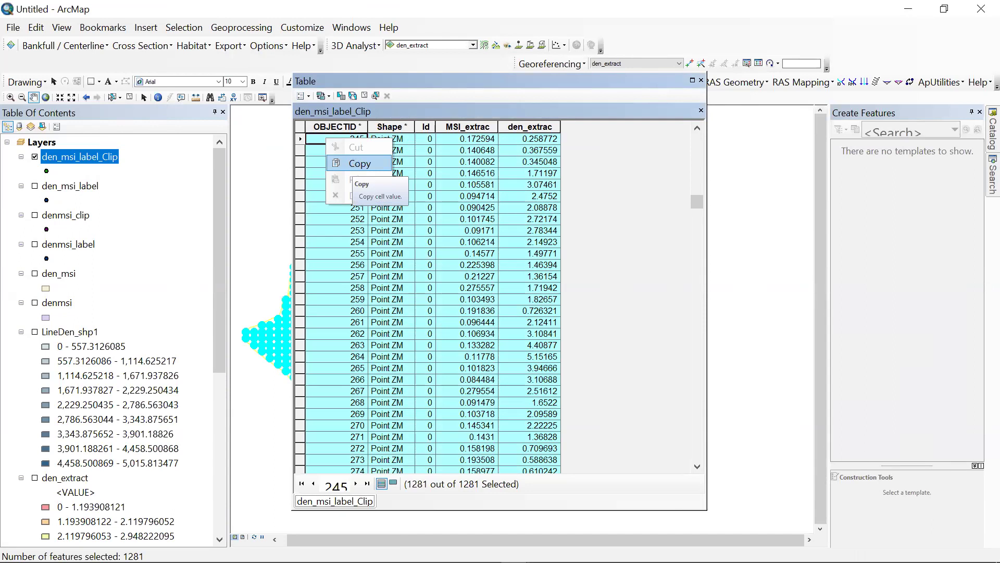
pyautogui.click(668, 295)
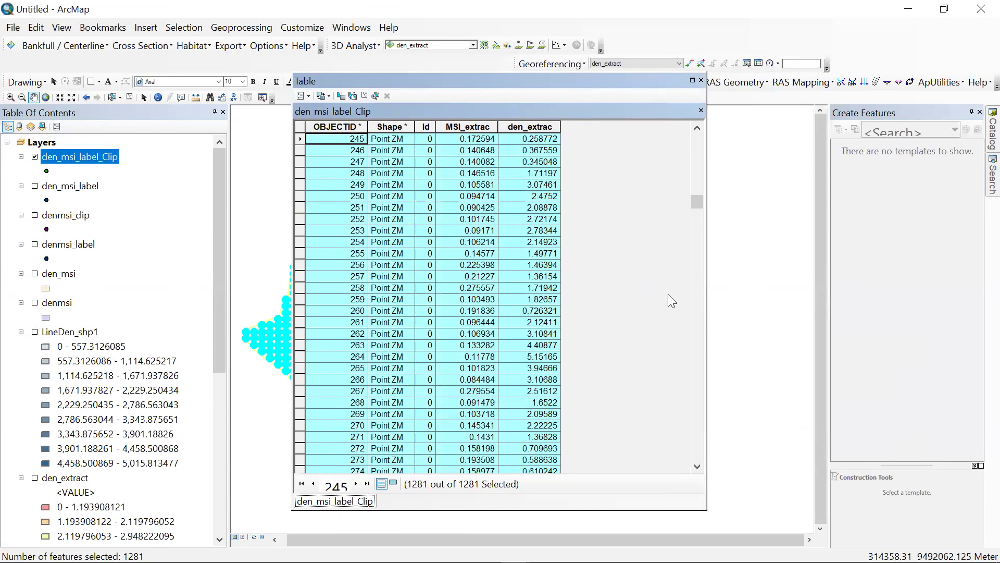
# Switch to Excel and check the Paste Special formats for cell A1 of Sheet1 without pasting
pyautogui.hotkey('alt', 'Tab')
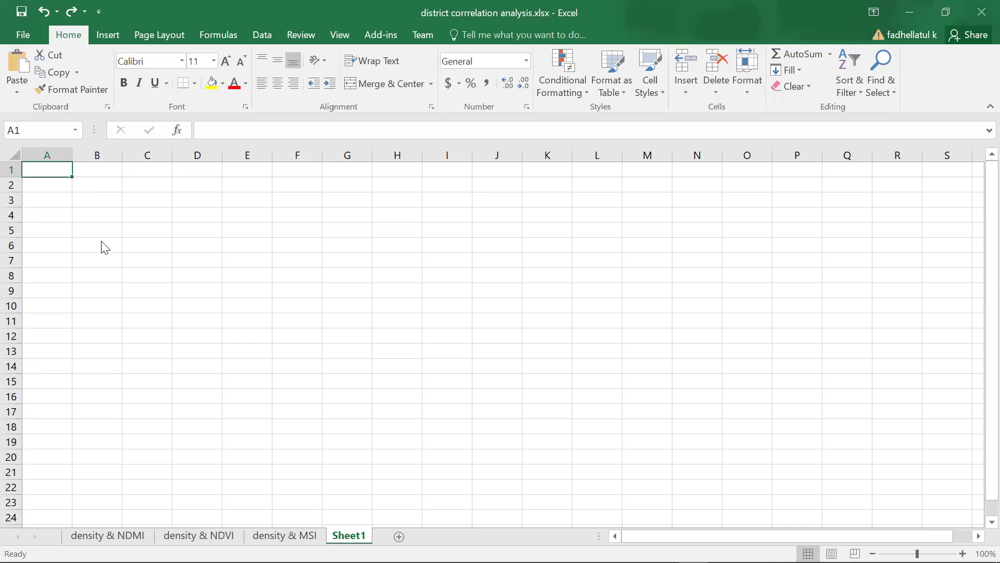
pyautogui.hotkey('shift', 'F10')
pyautogui.click(119, 258)
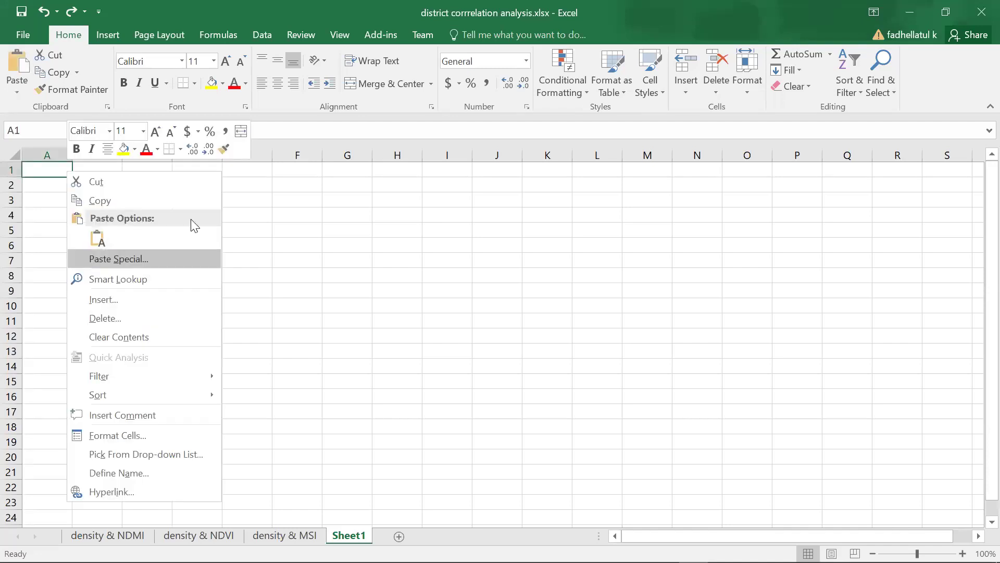
pyautogui.press('Return')
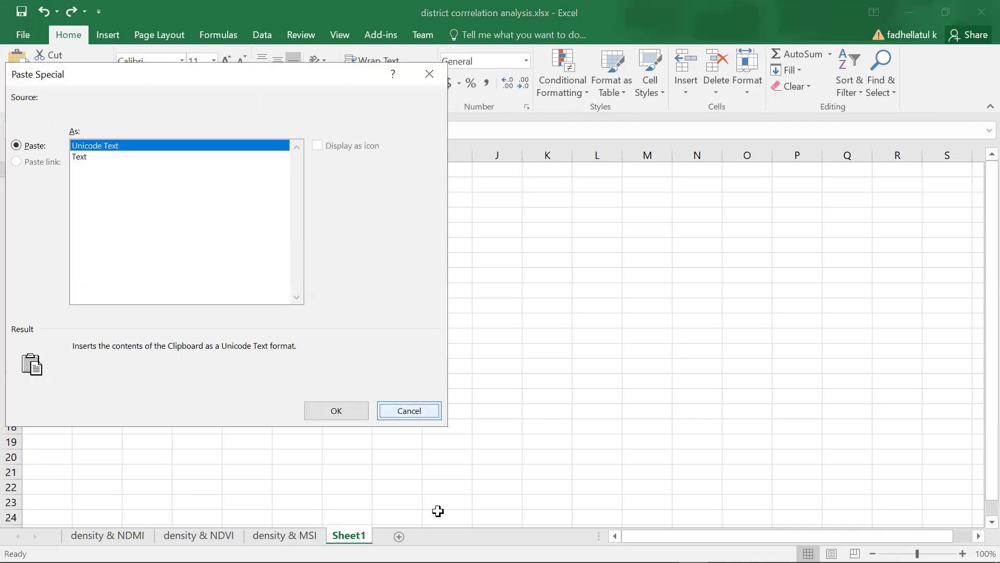
pyautogui.press('Escape')
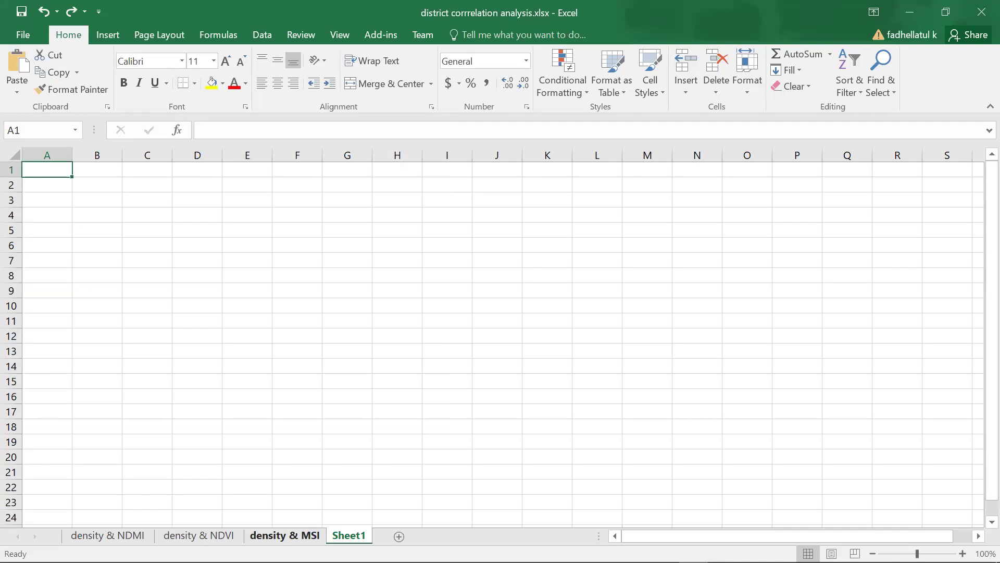
# Open the density & MSI sheet, move the scatter chart clear of the data, and widen the den_extrac and MSI_extrac columns
pyautogui.click(284, 535)
pyautogui.moveTo(378, 205); pyautogui.dragTo(467, 218)
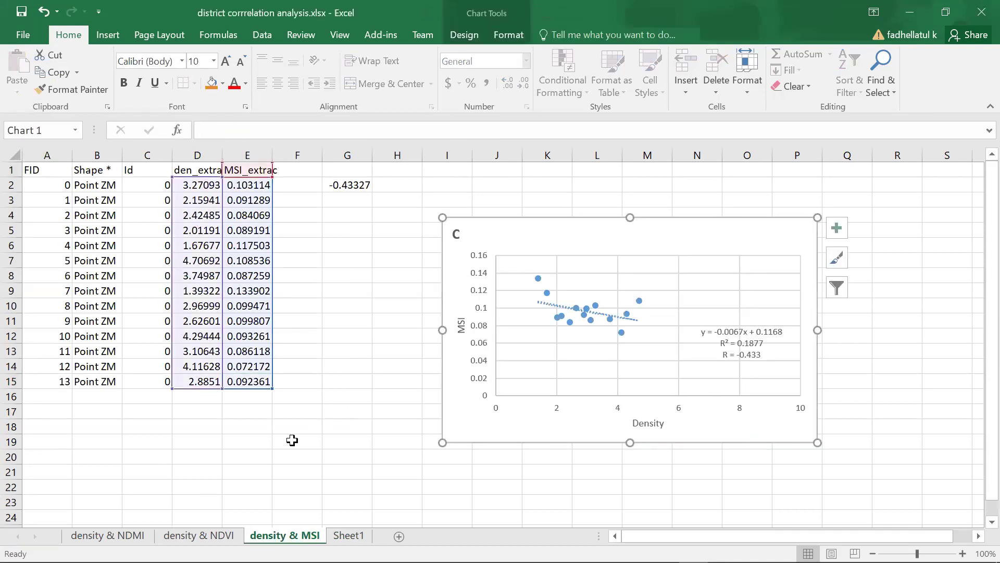
pyautogui.hotkey('ctrl', 'z')
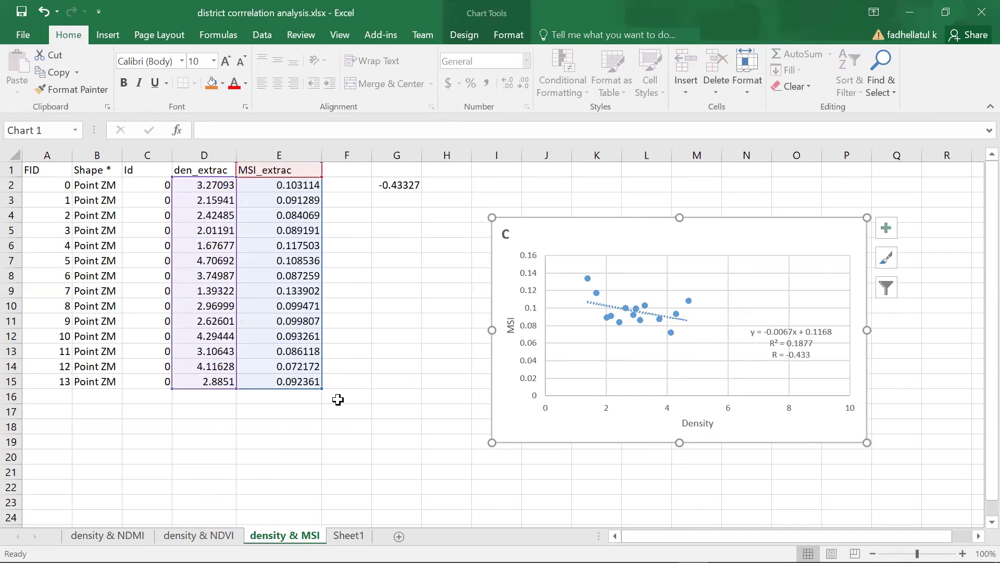
pyautogui.click(357, 372)
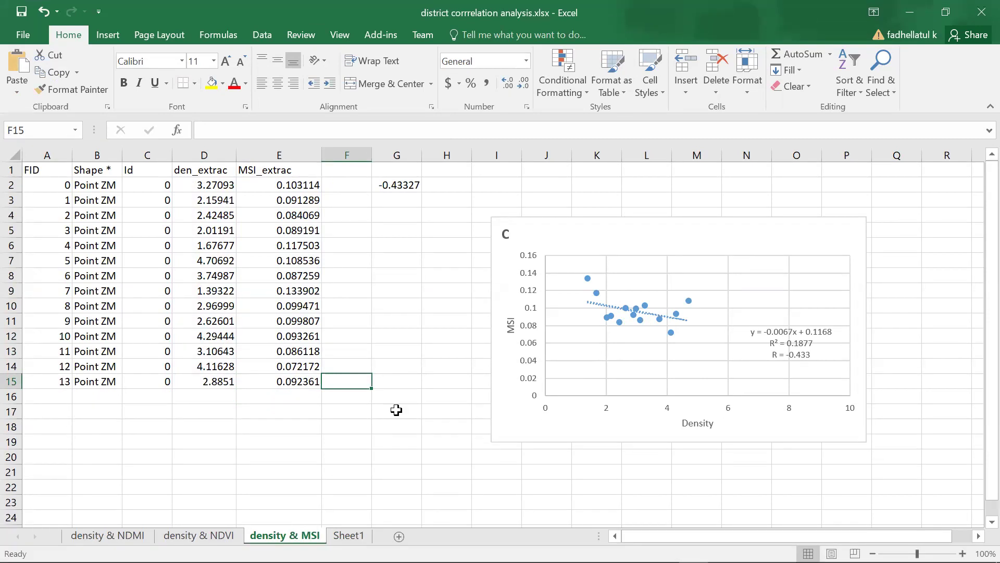
# Examine the point records in rows 2 to 15, including their shape, density and MSI values
pyautogui.click(86, 383)
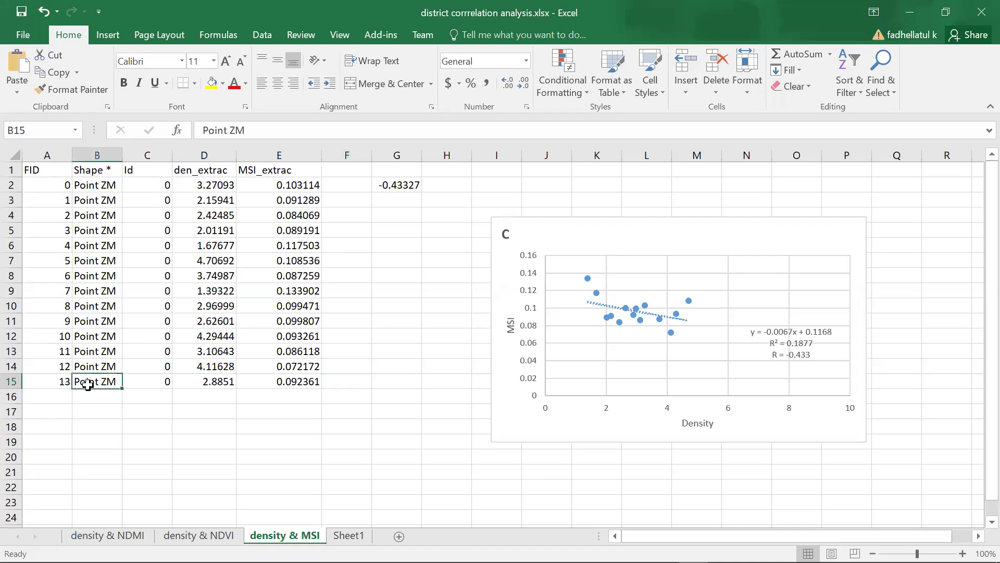
pyautogui.click(60, 384)
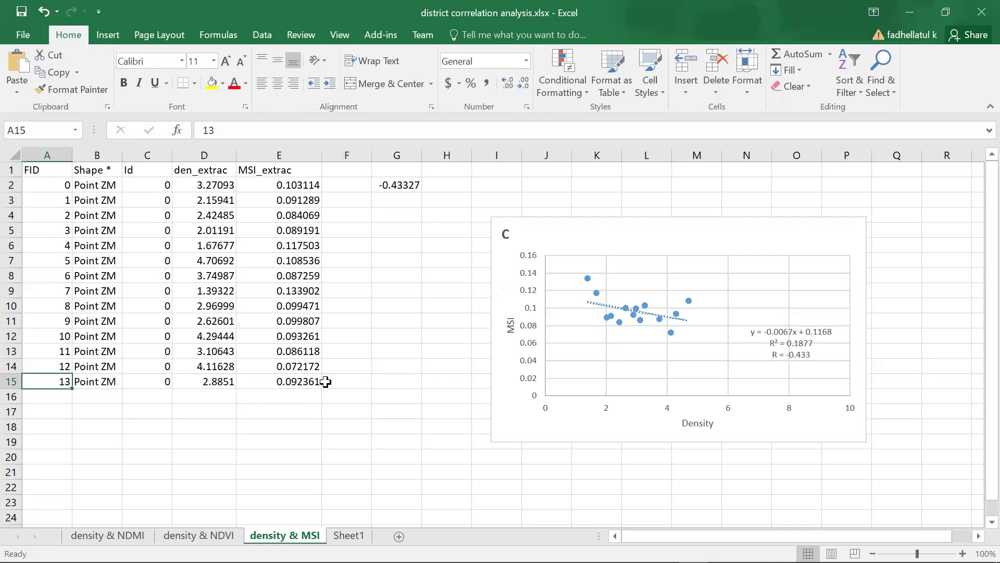
pyautogui.click(315, 383)
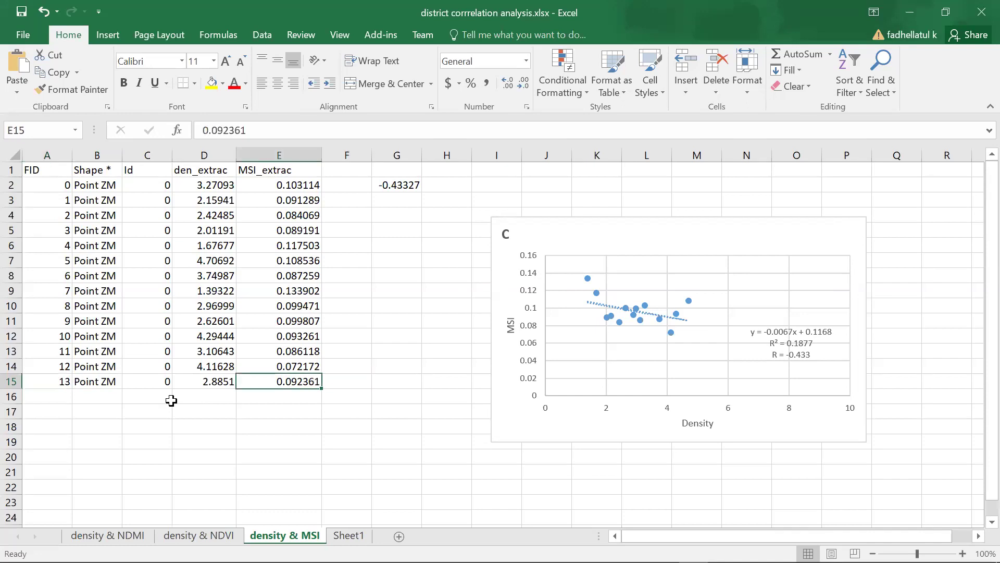
pyautogui.click(11, 381)
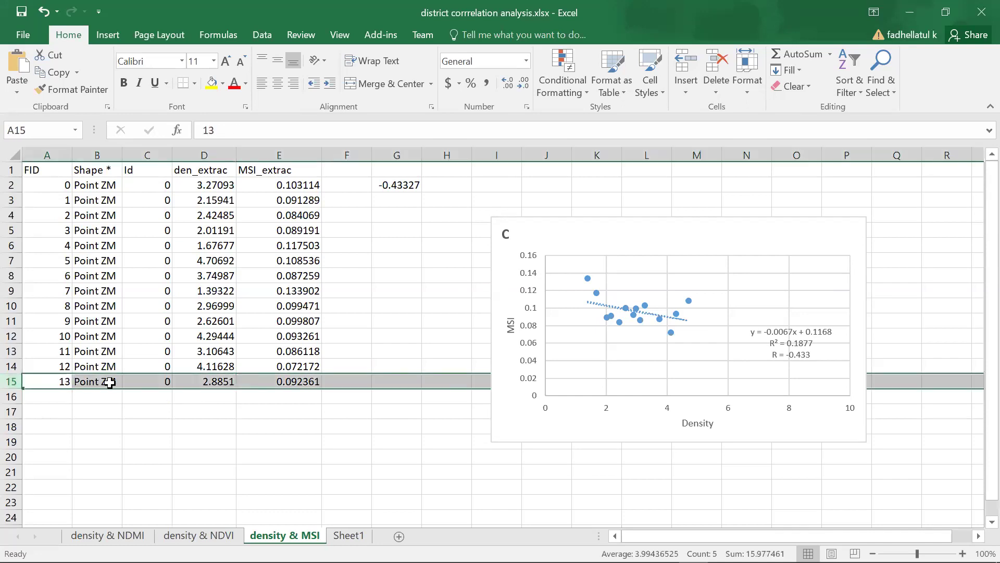
pyautogui.moveTo(110, 381); pyautogui.dragTo(114, 186)
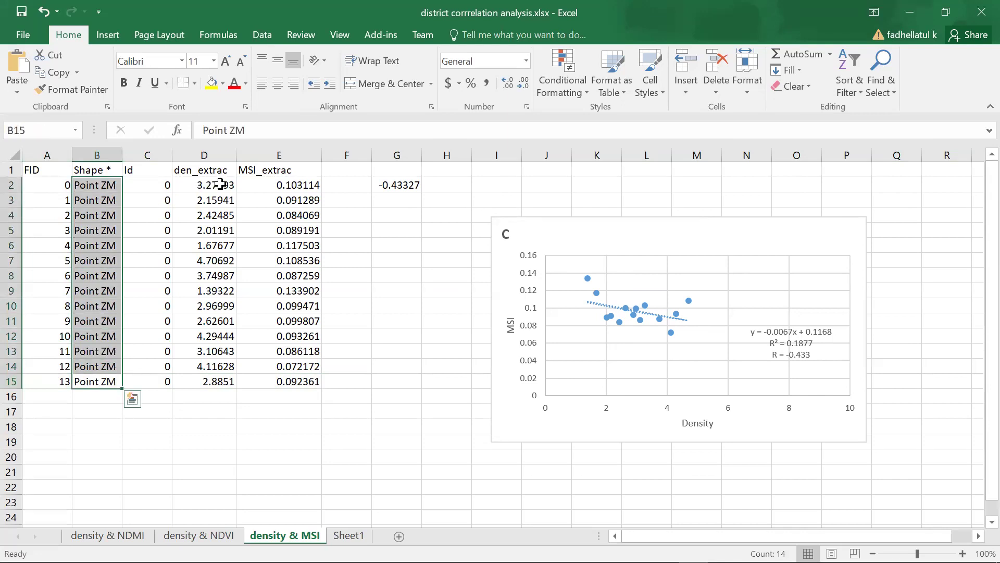
pyautogui.moveTo(228, 187); pyautogui.dragTo(275, 371)
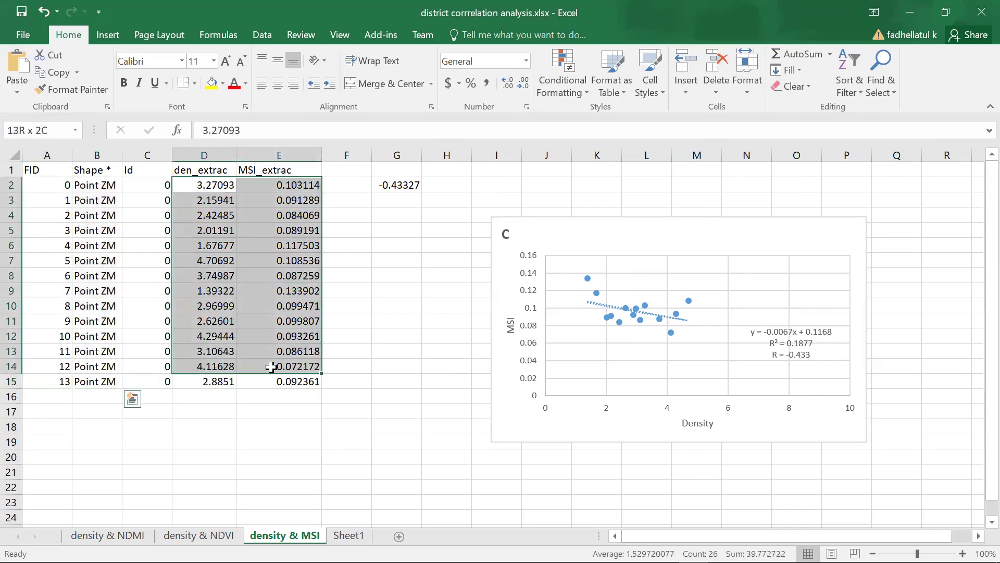
pyautogui.click(384, 393)
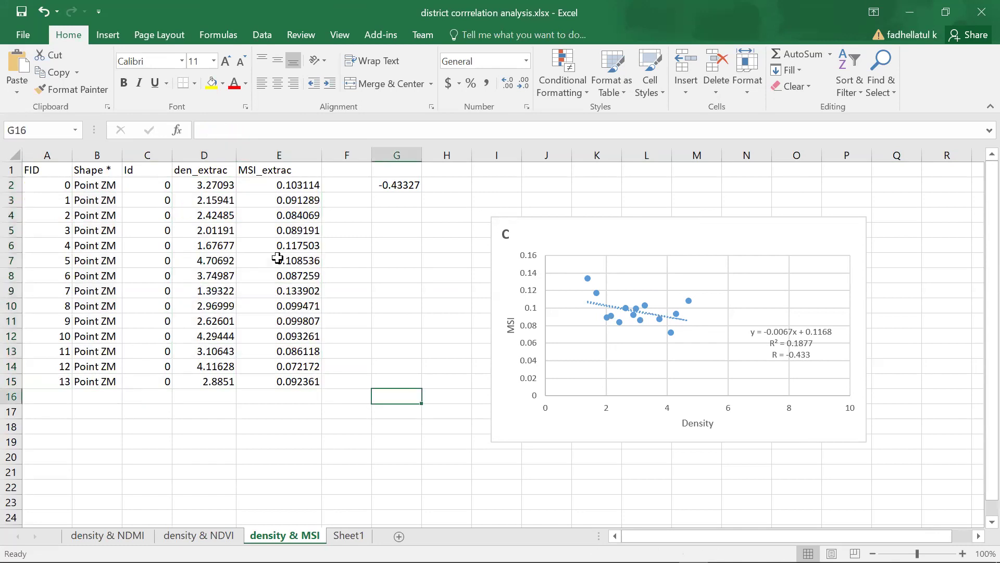
# Inspect the PEARSON formula in cell G2 without changing it, and widen column G to show more decimals
pyautogui.click(391, 188)
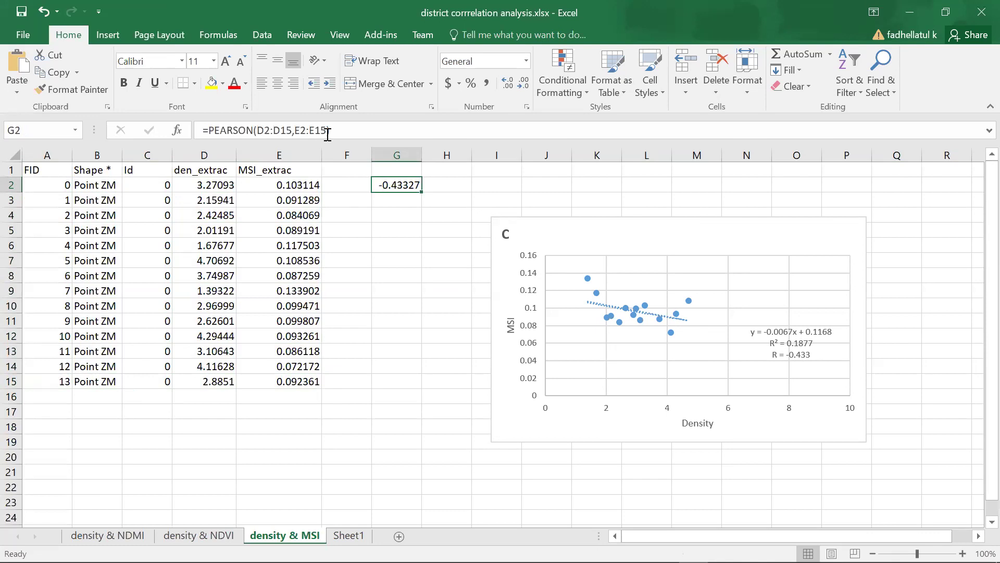
pyautogui.moveTo(333, 130); pyautogui.dragTo(189, 131)
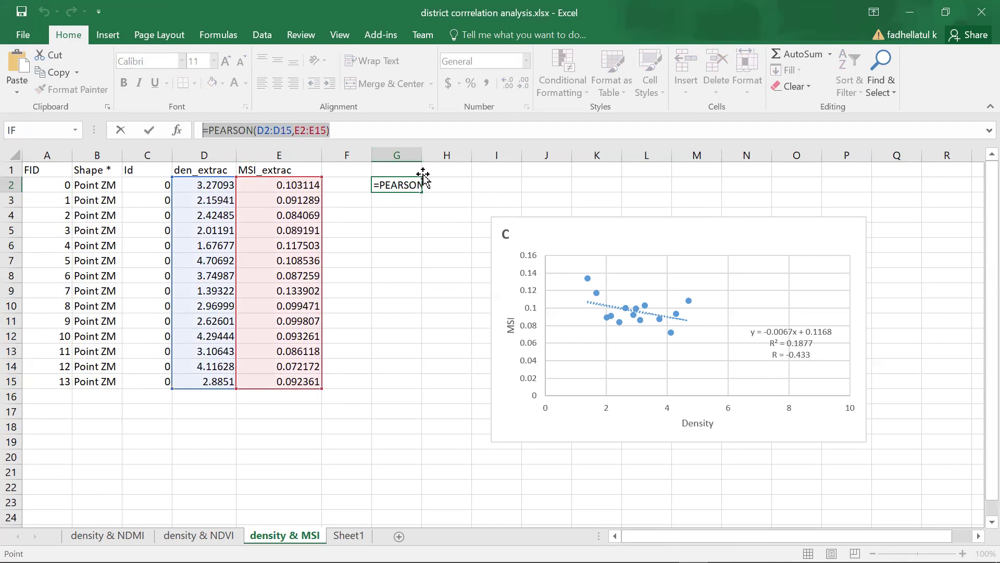
pyautogui.click(424, 179)
pyautogui.click(415, 288)
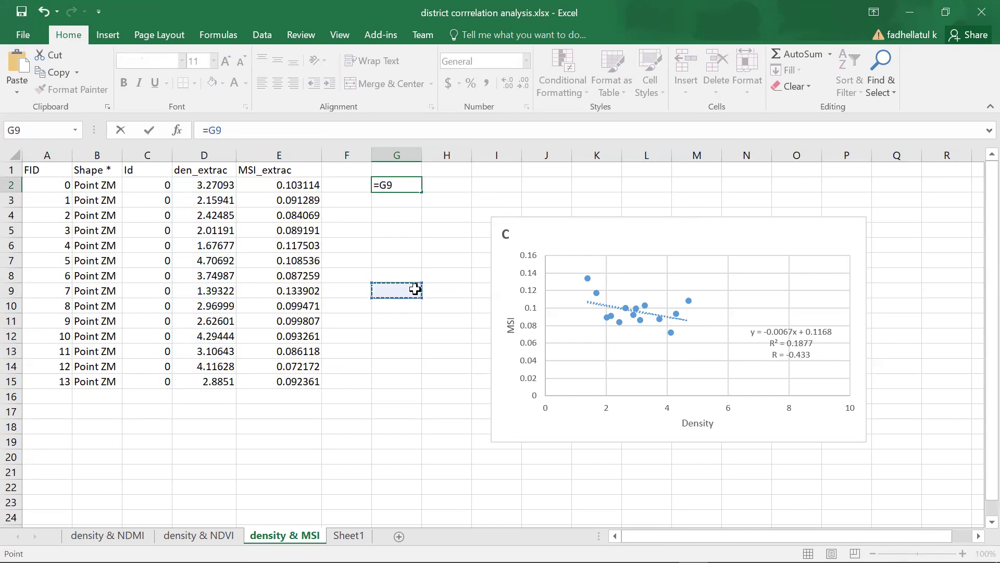
pyautogui.press('Escape')
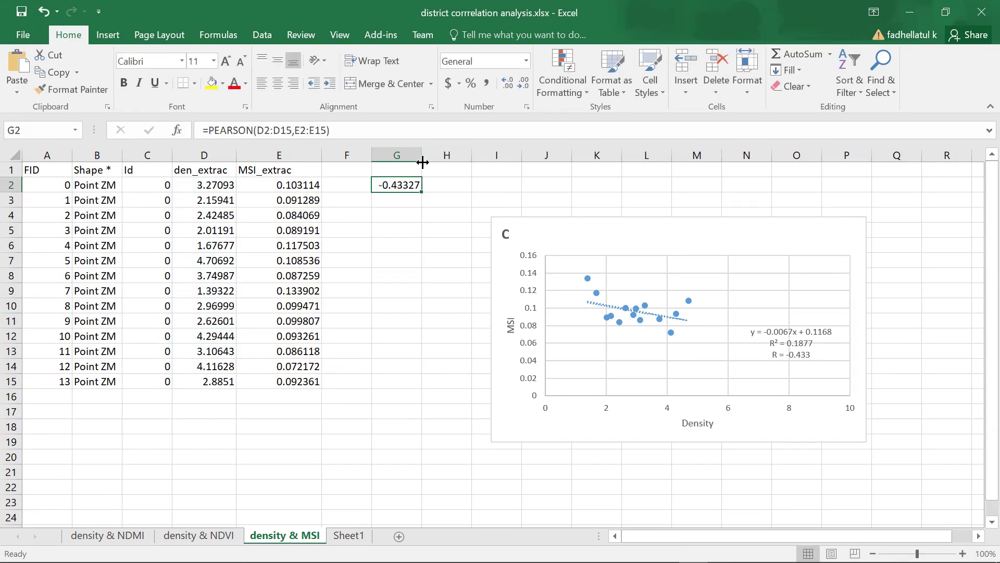
pyautogui.moveTo(424, 158); pyautogui.dragTo(458, 167)
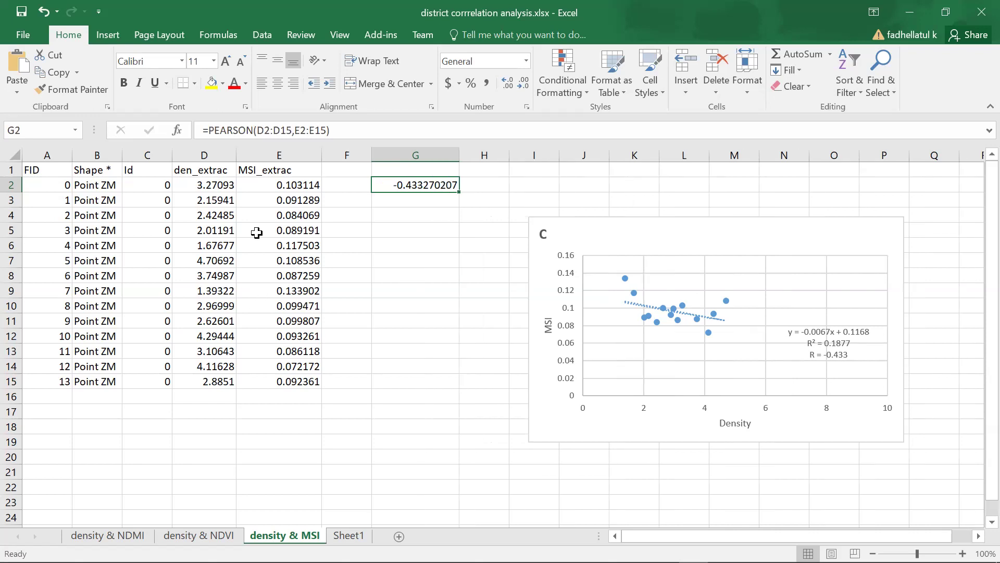
# Check the den_extrac and MSI_extrac fields that feed the correlation coefficient in cell G2
pyautogui.click(223, 167)
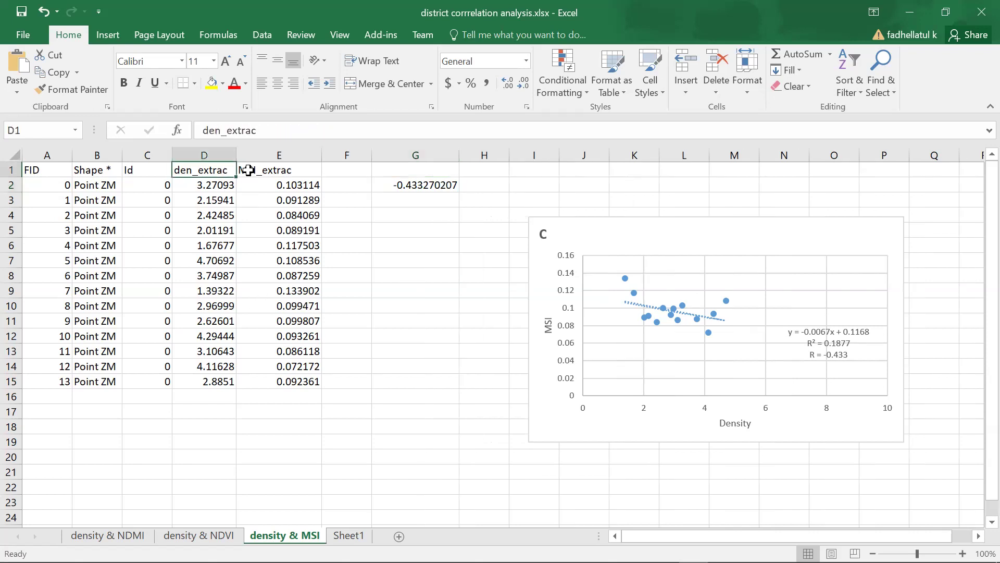
pyautogui.press('Right')
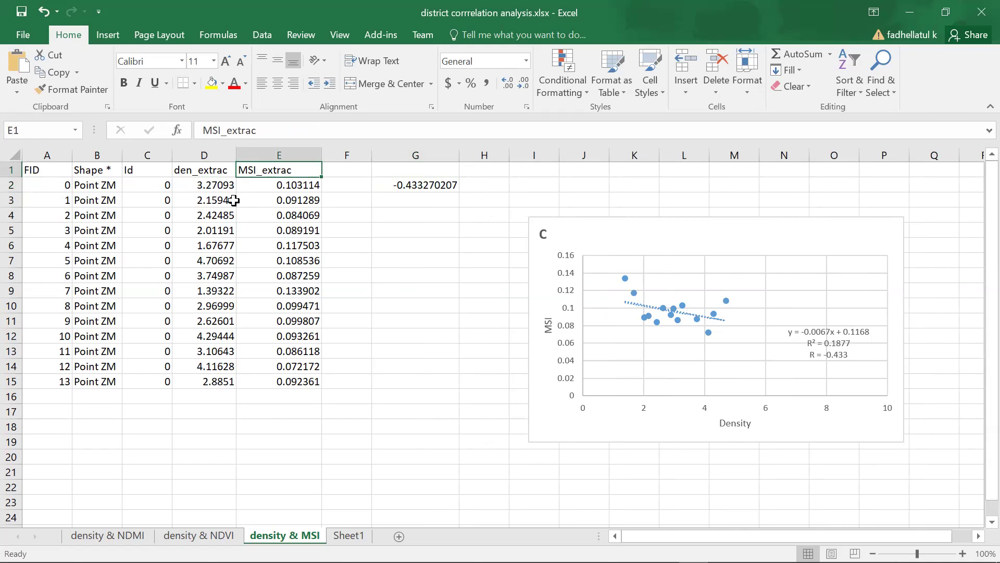
pyautogui.press('Left')
pyautogui.press('Down')
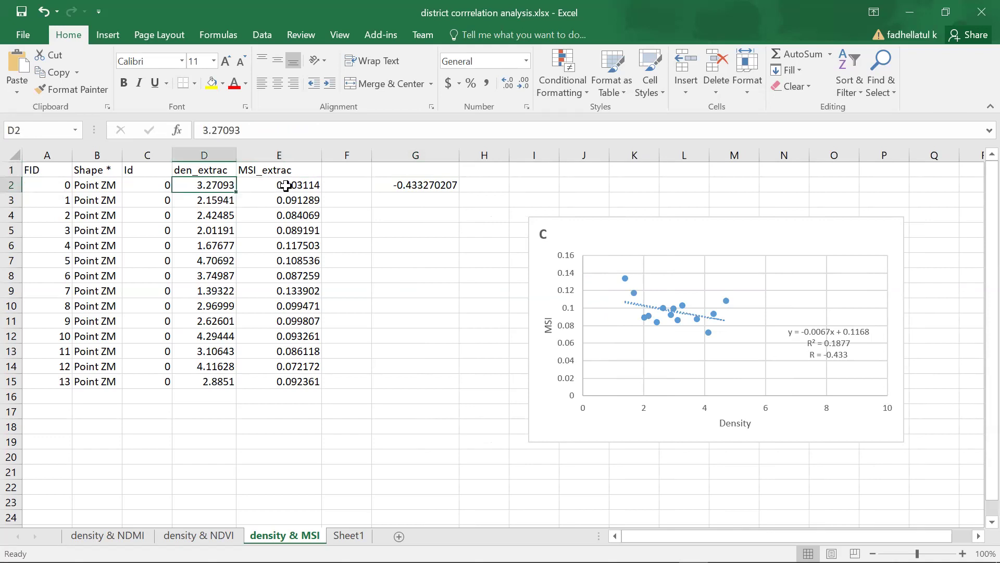
pyautogui.click(381, 188)
# Calculate the Pearson correlation between the density and MSI columns in cell G5 with =PEARSON(D:D,E:E)
pyautogui.click(413, 231)
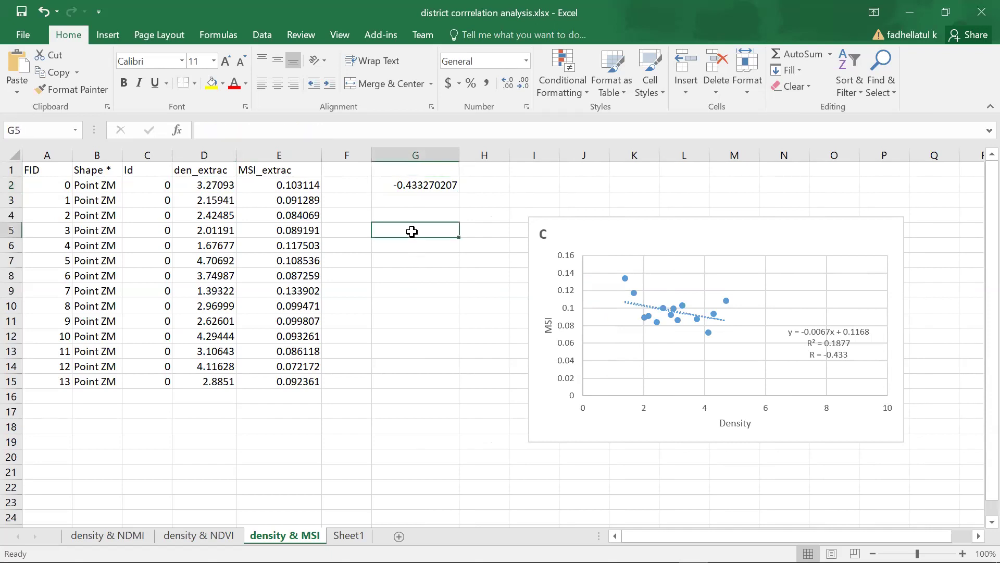
pyautogui.write('=')
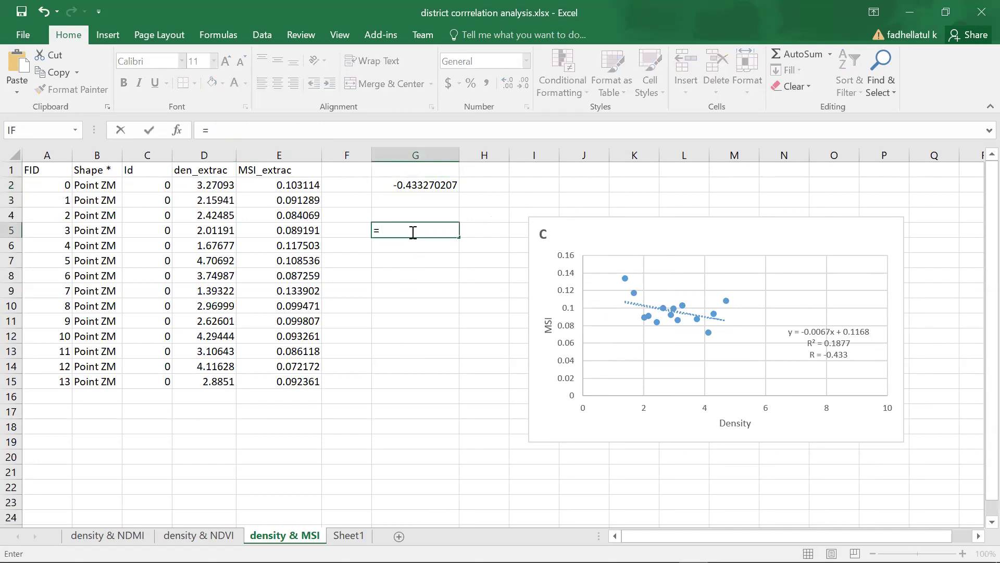
pyautogui.write('pearson')
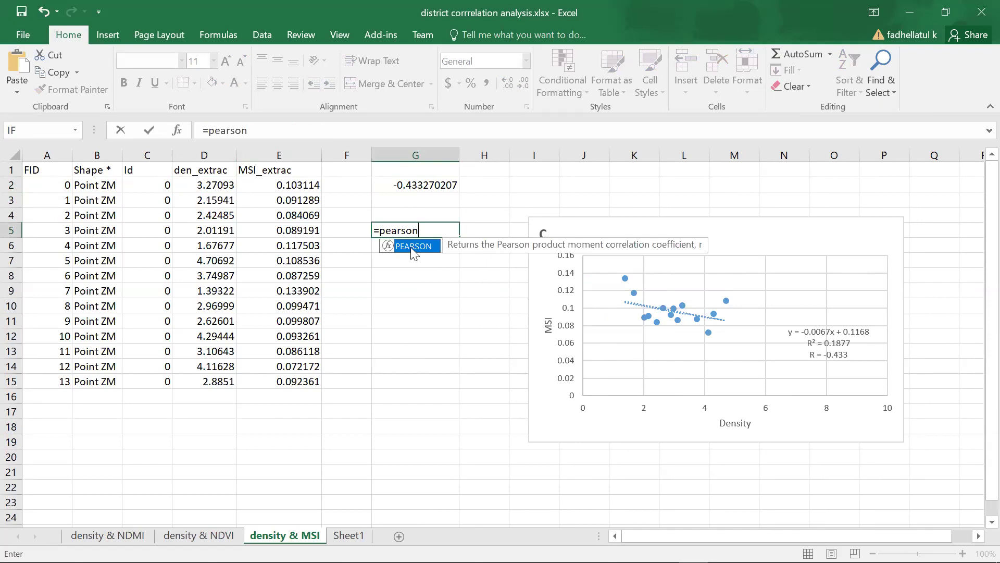
pyautogui.press('Tab')
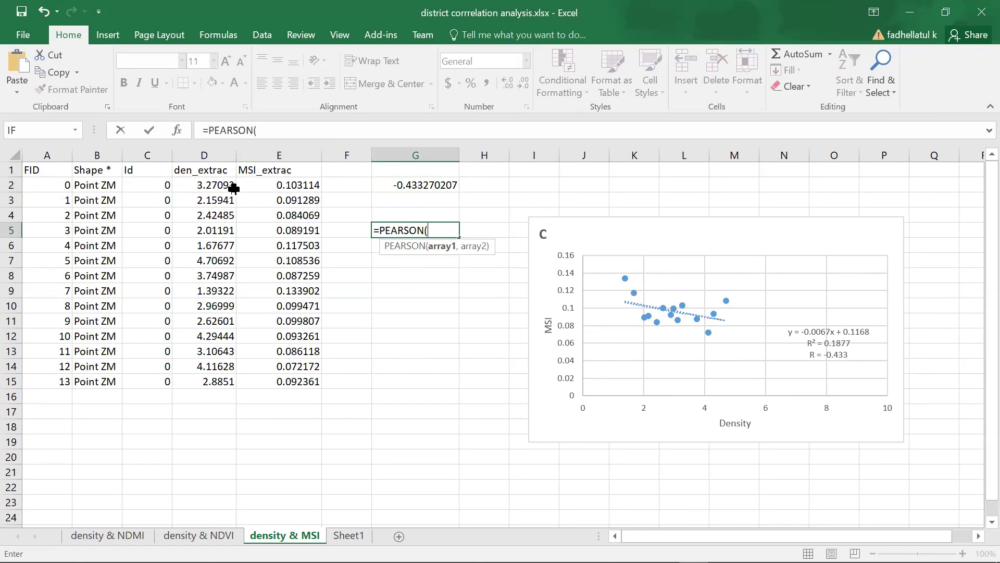
pyautogui.click(210, 155)
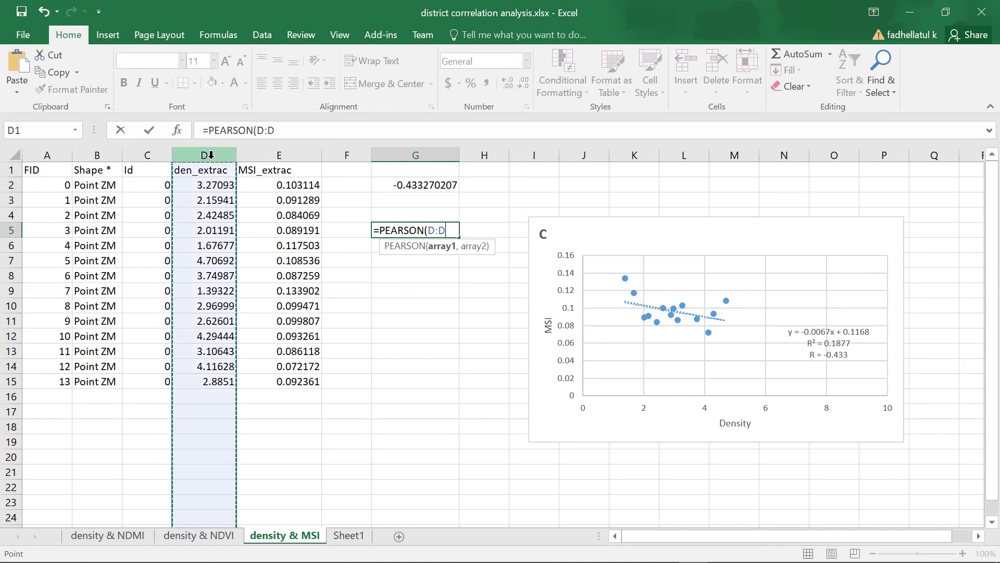
pyautogui.click(268, 280)
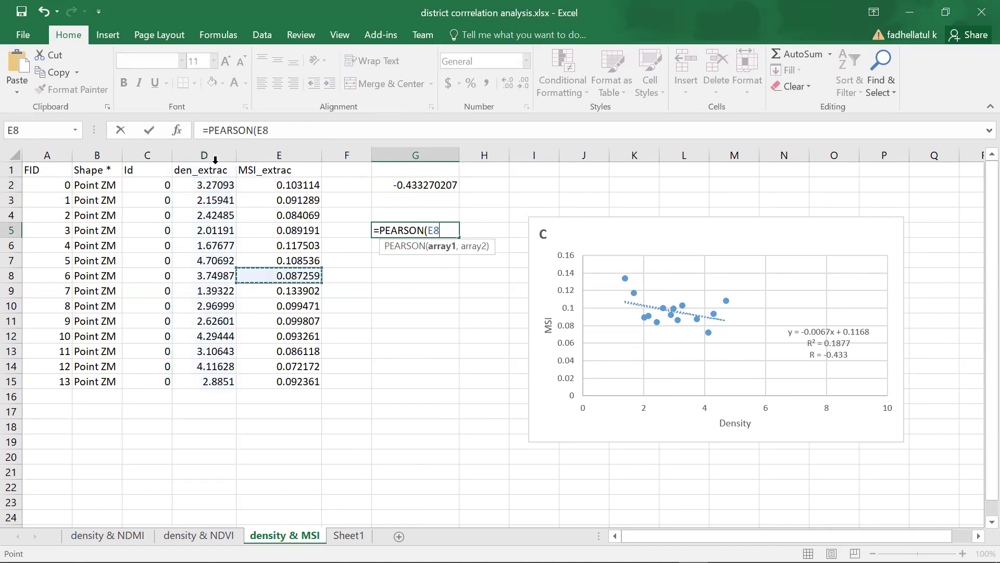
pyautogui.click(215, 150)
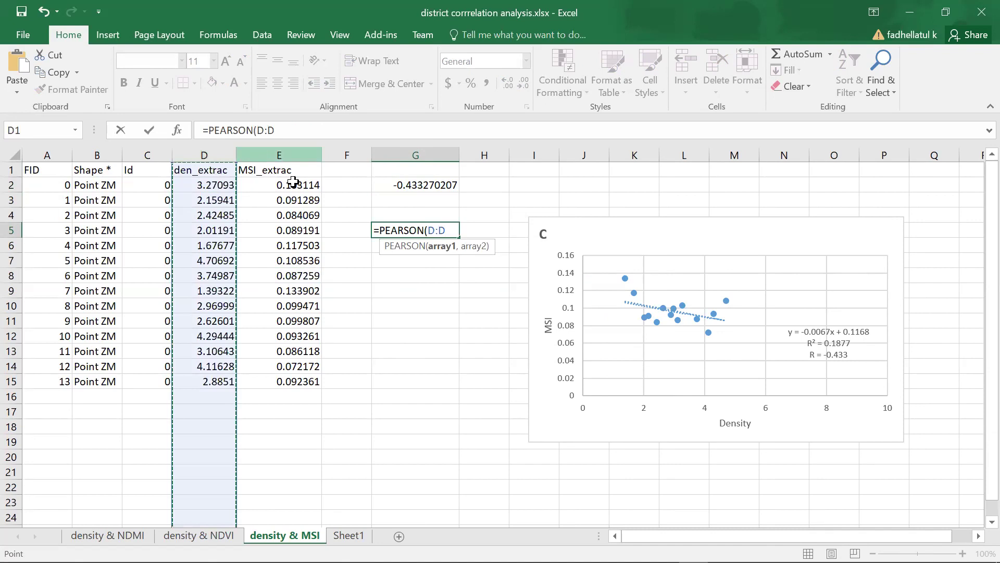
pyautogui.write(',')
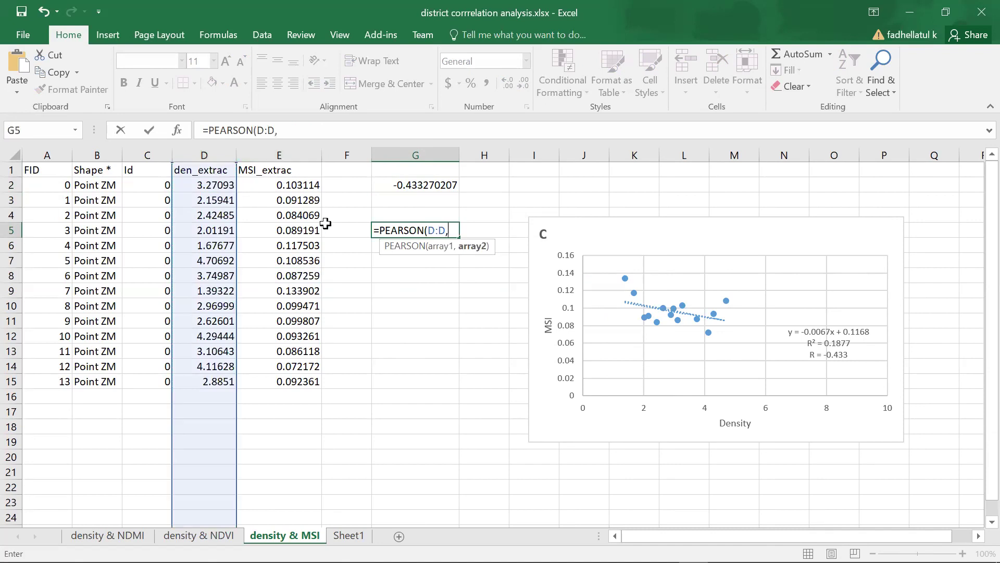
pyautogui.click(299, 154)
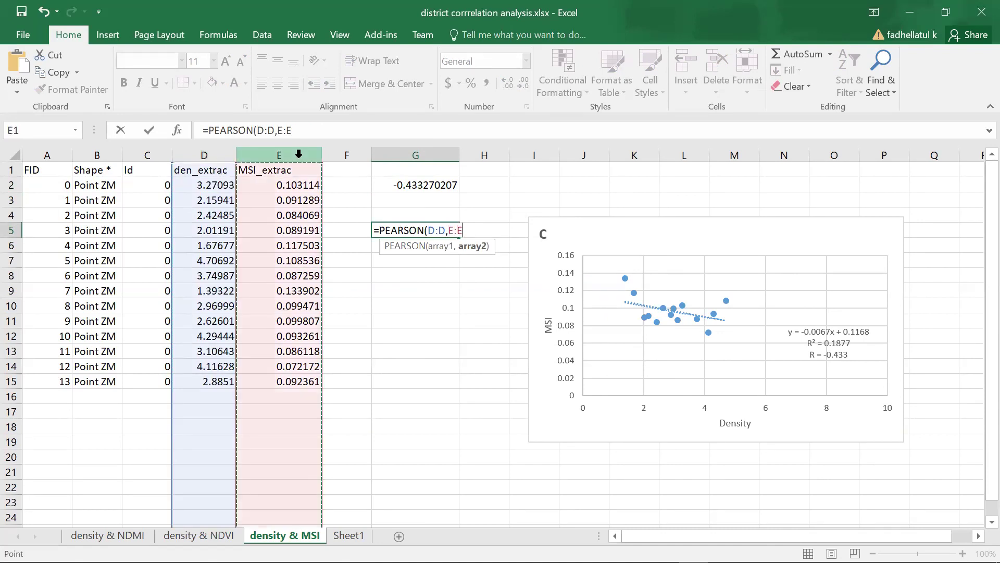
pyautogui.write(')')
pyautogui.press('Return')
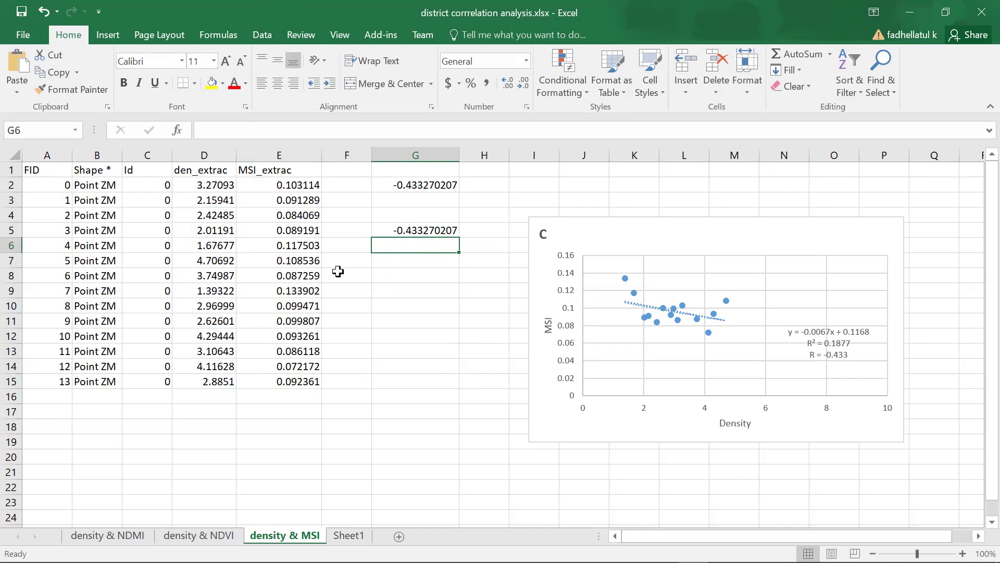
# Compare the density and MSI values in rows 2 and 3 with the correlation coefficient in cell G2
pyautogui.click(209, 185)
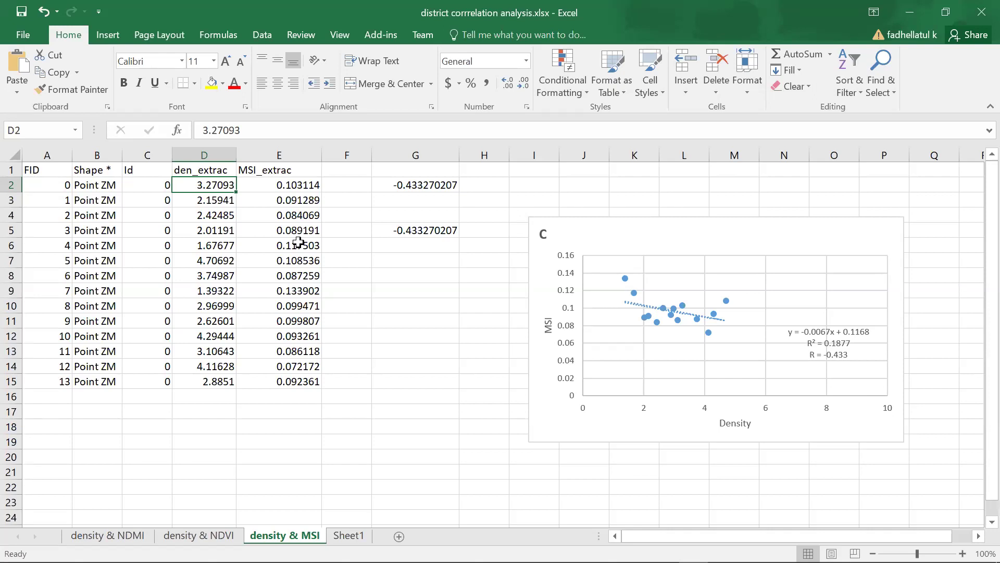
pyautogui.click(302, 184)
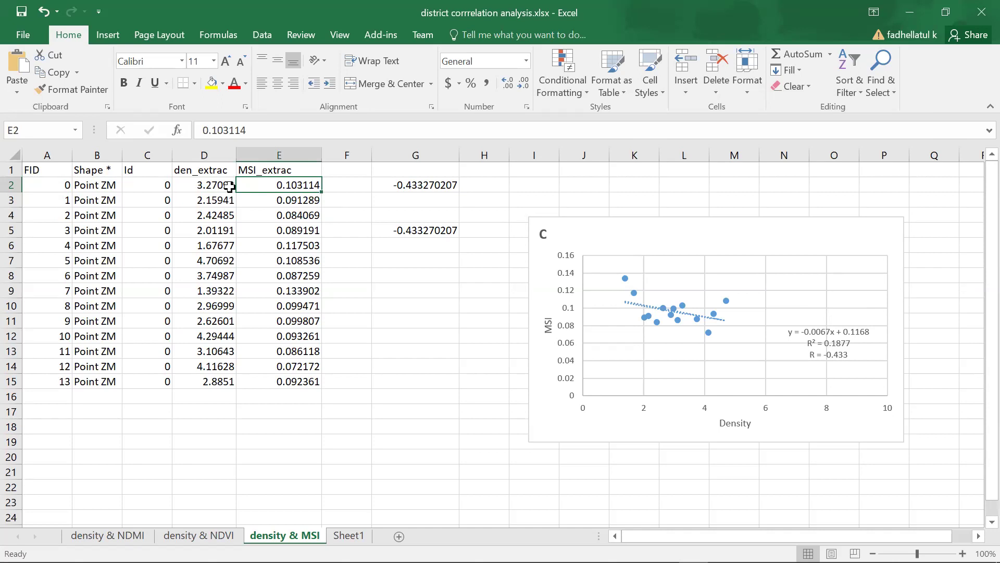
pyautogui.click(417, 185)
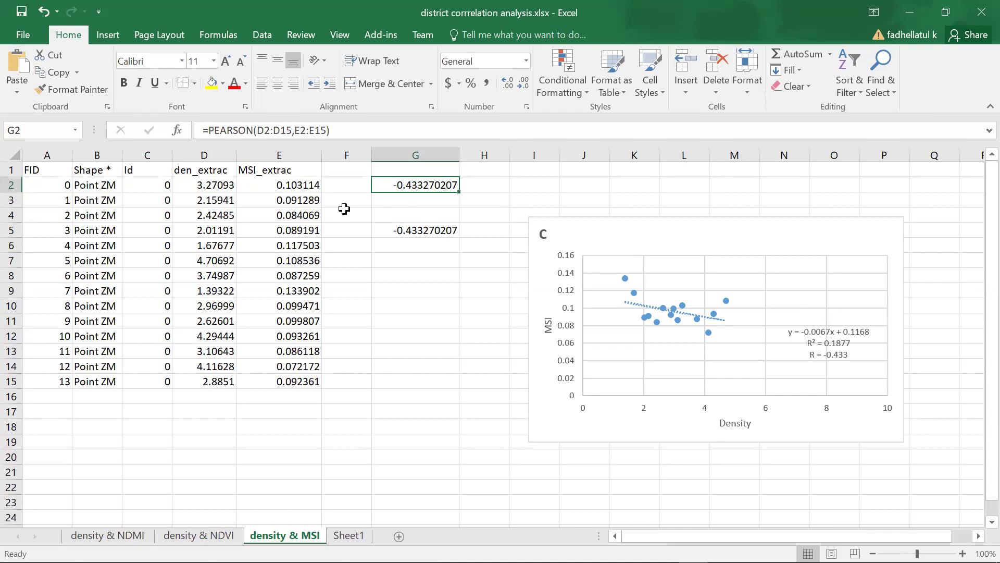
pyautogui.click(217, 203)
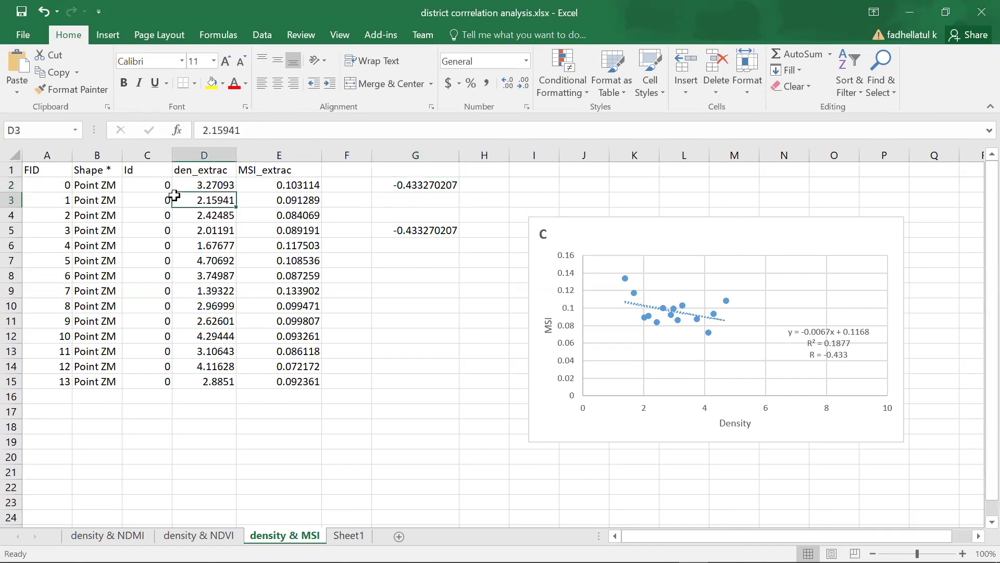
pyautogui.hotkey('shift', 'space')
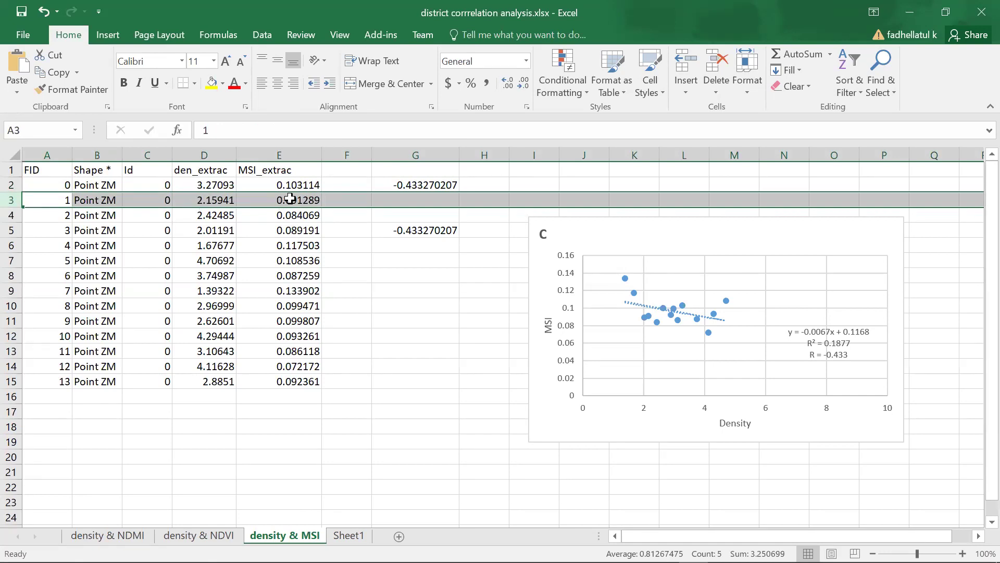
pyautogui.click(295, 245)
pyautogui.click(292, 205)
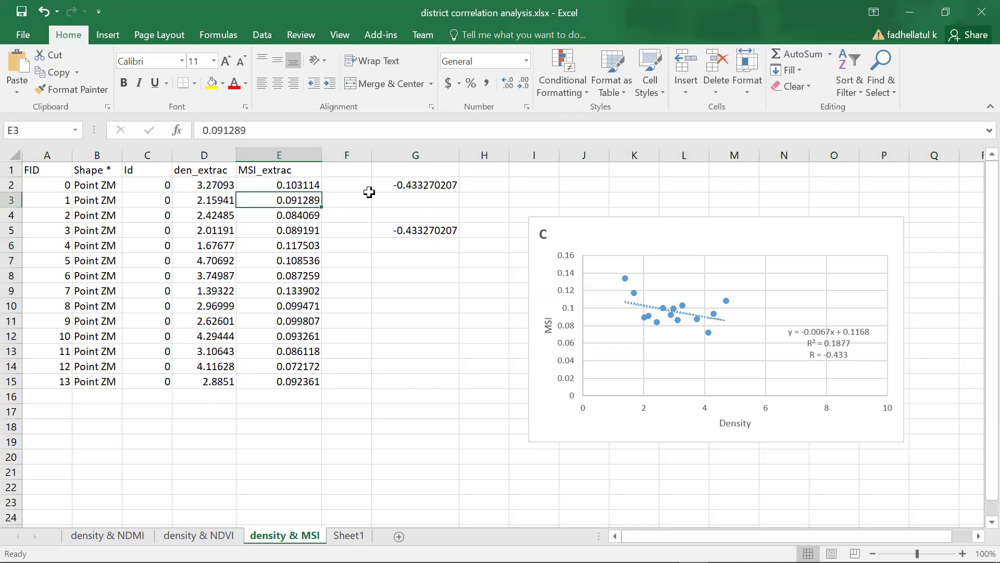
pyautogui.click(386, 186)
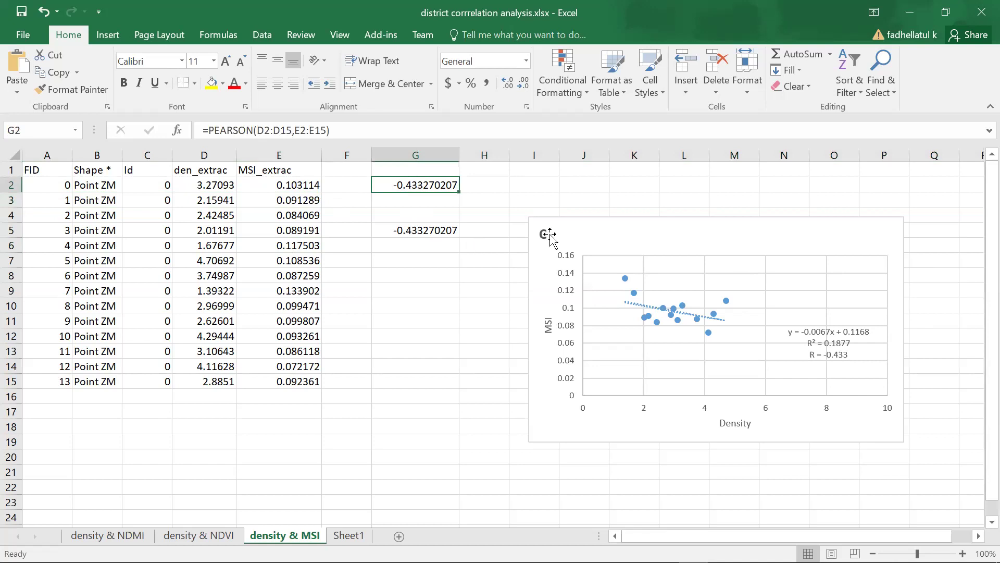
# Insert a scatter chart from the den_extrac and MSI_extrac columns, D and E
pyautogui.click(447, 229)
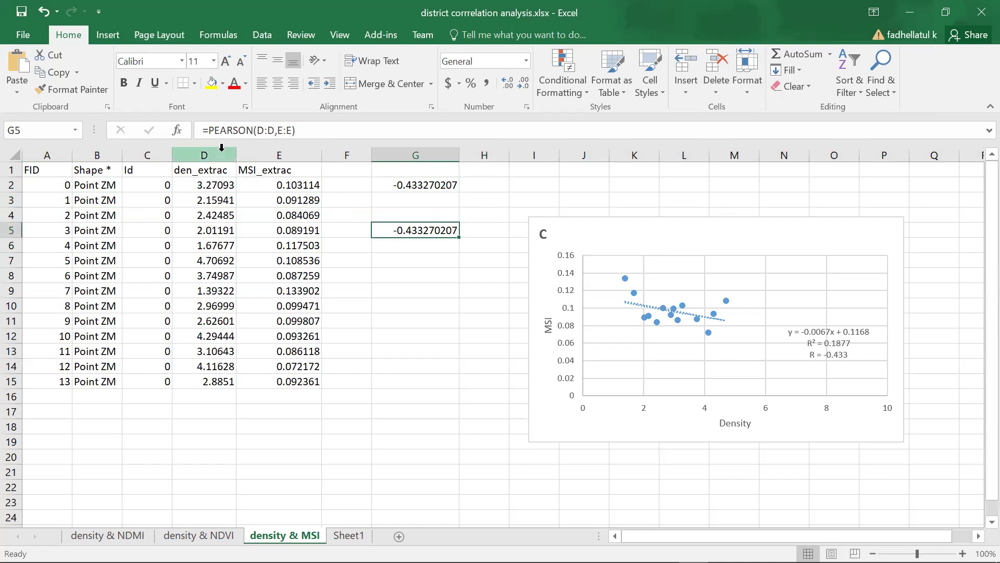
pyautogui.moveTo(227, 151); pyautogui.dragTo(238, 271)
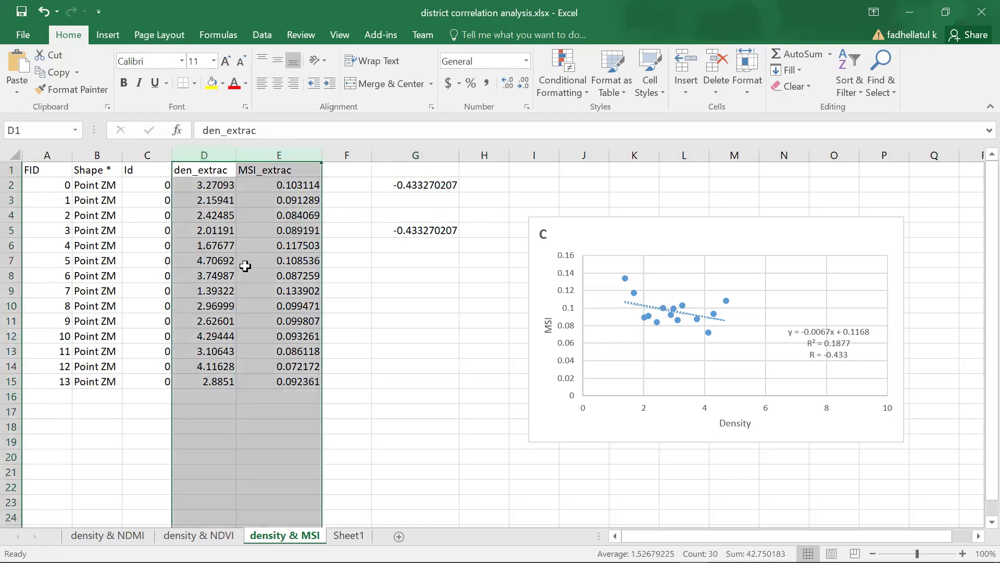
pyautogui.click(113, 35)
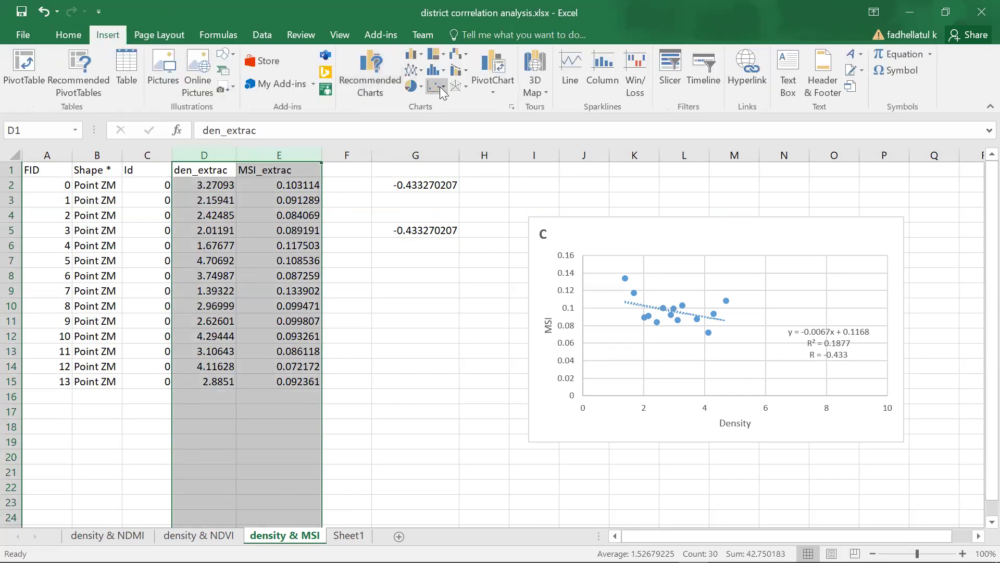
pyautogui.click(439, 87)
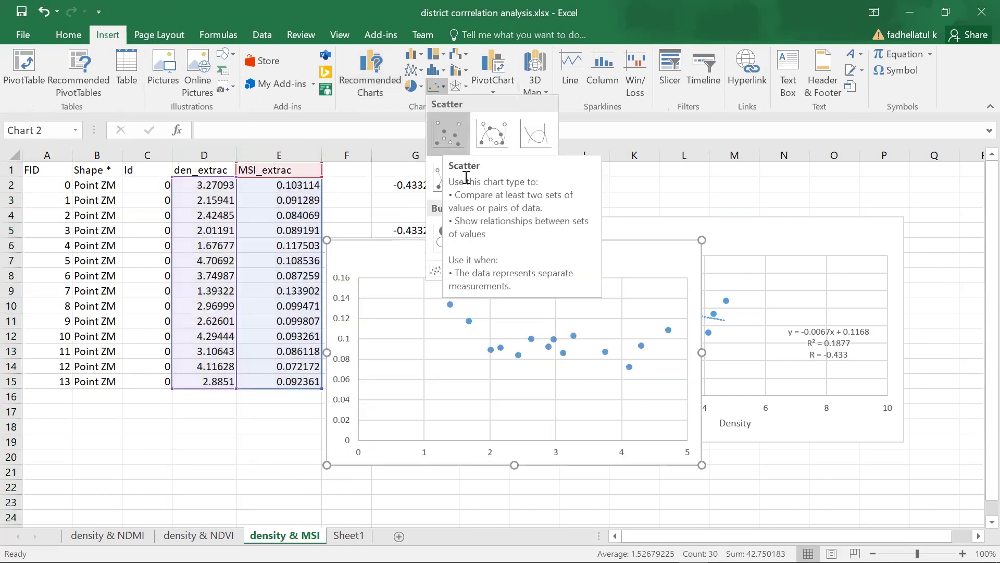
pyautogui.click(504, 308)
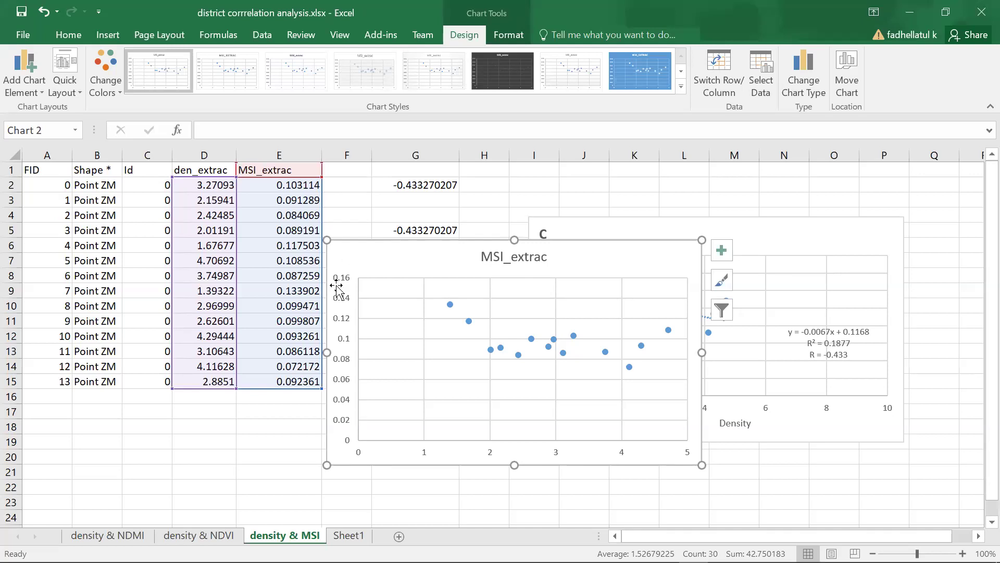
# Reposition the new MSI_extrac scatter chart on the sheet
pyautogui.moveTo(352, 237); pyautogui.dragTo(410, 238)
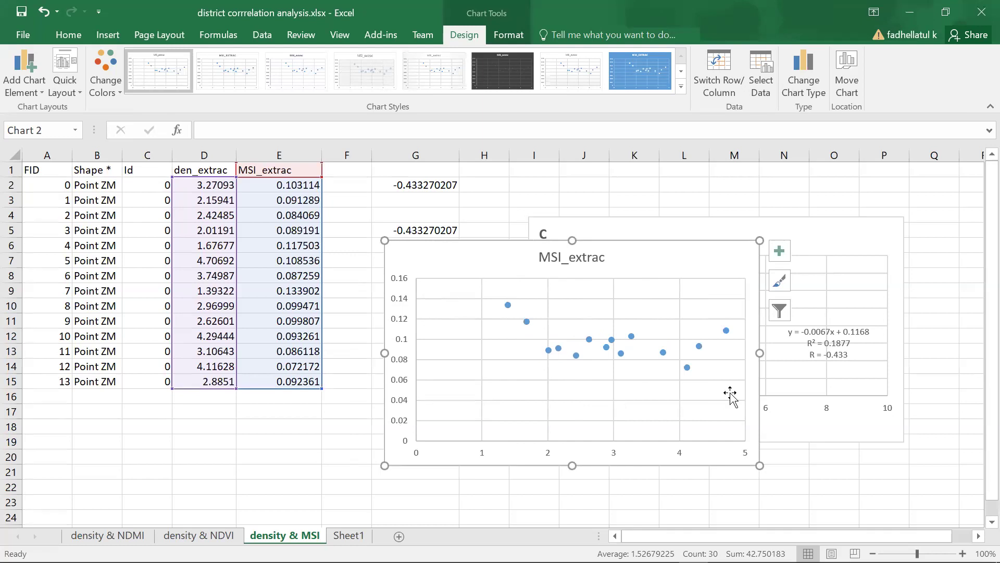
pyautogui.click(776, 256)
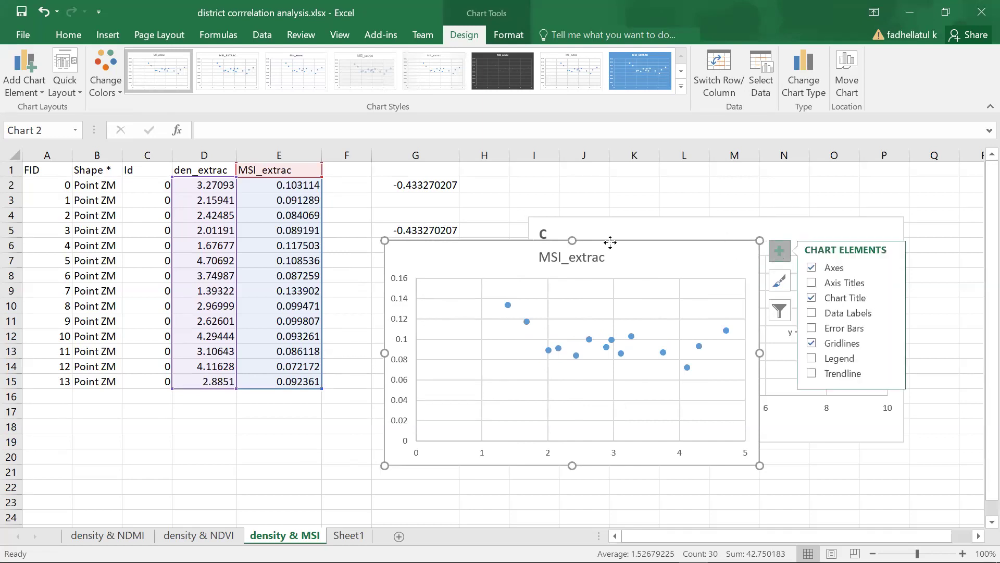
pyautogui.hotkey('ctrl', 'z')
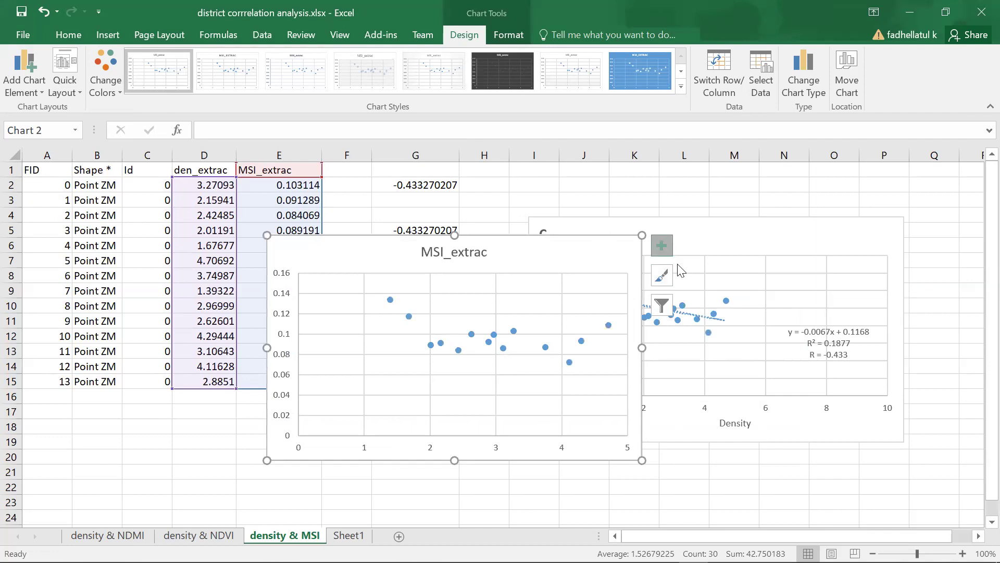
# Add a trendline and a legend to the MSI_extrac chart, leaving error bars off
pyautogui.click(664, 248)
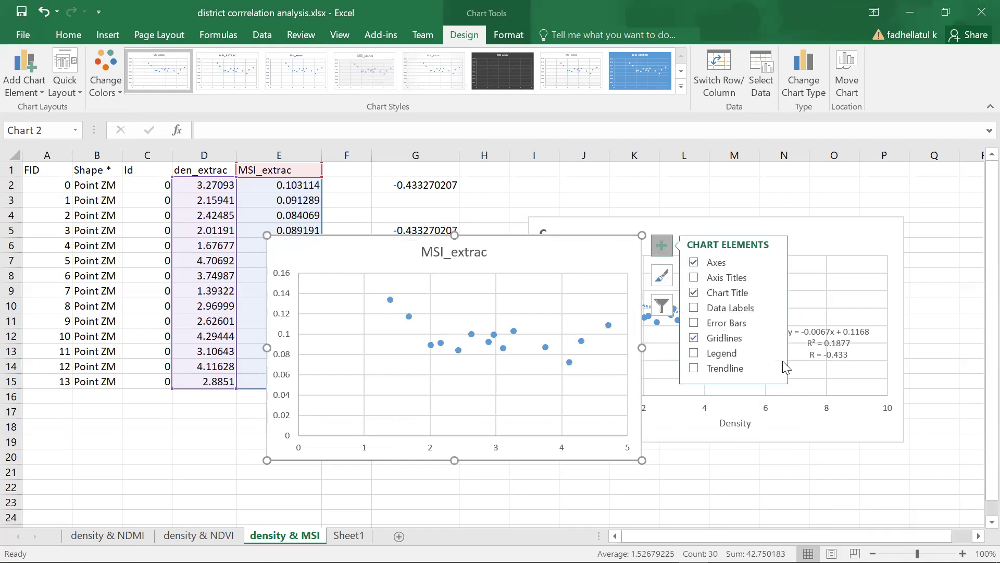
pyautogui.click(694, 368)
pyautogui.click(416, 338)
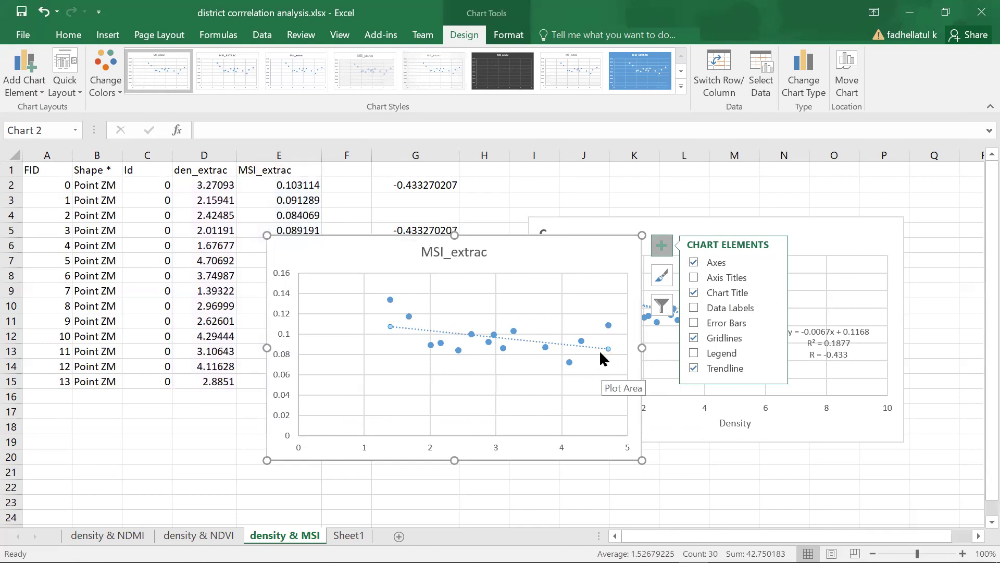
pyautogui.click(458, 350)
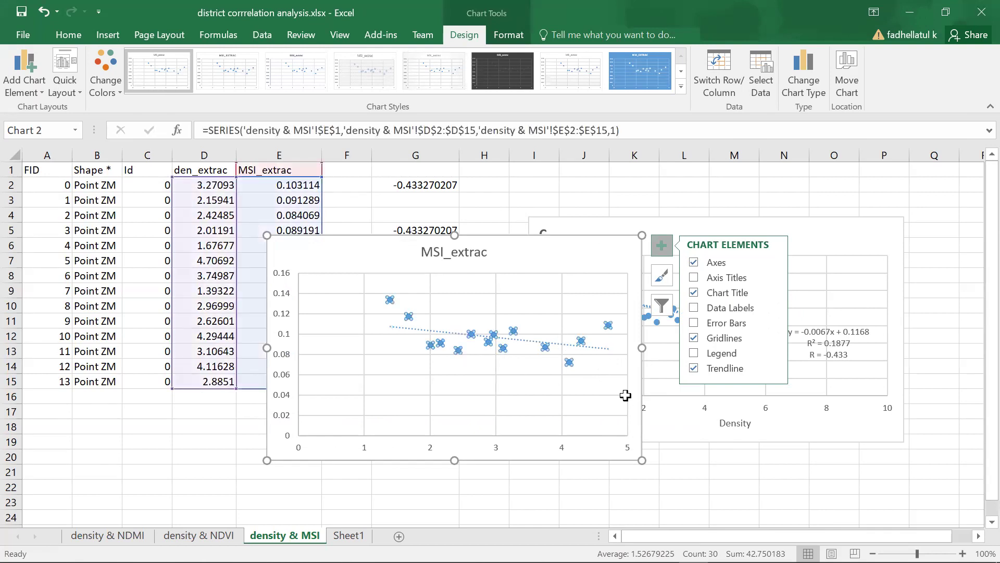
pyautogui.click(629, 284)
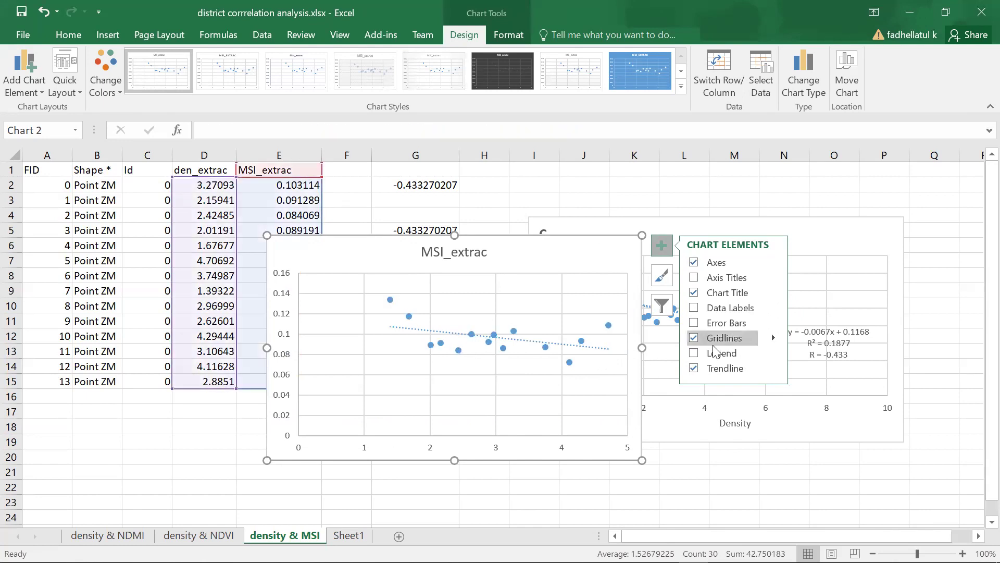
pyautogui.click(694, 353)
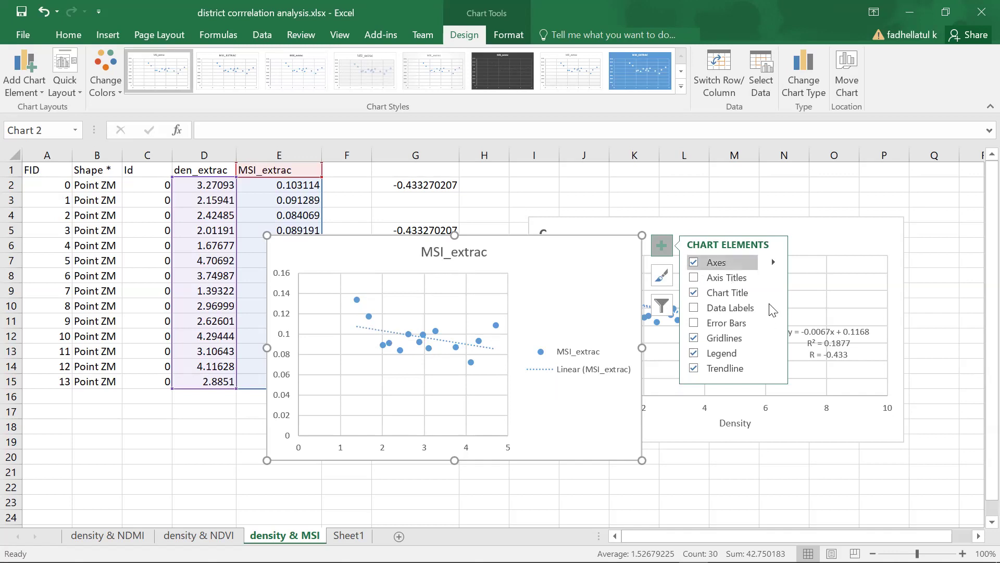
pyautogui.click(727, 322)
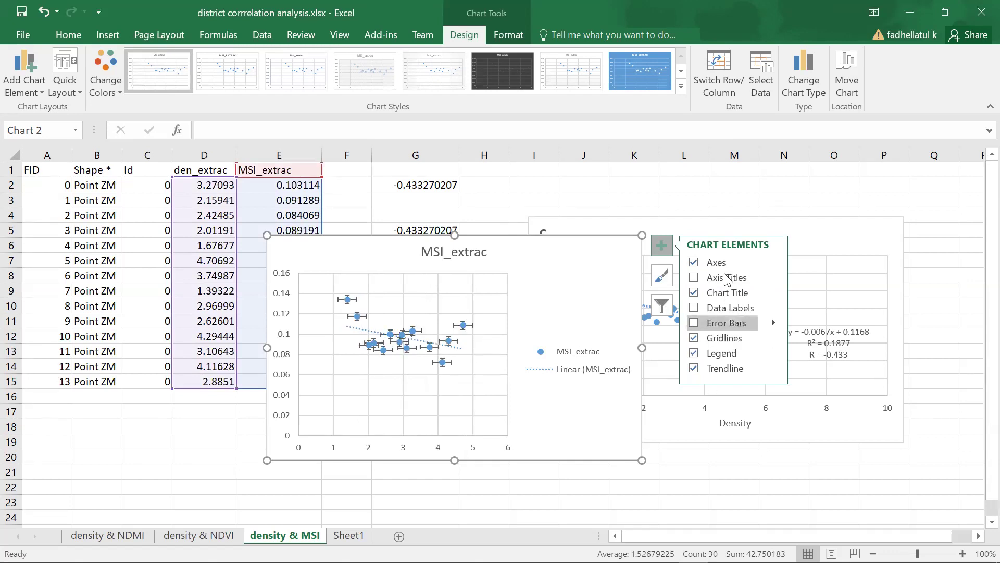
# Add another linear trendline to the MSI_extrac chart and display its equation and R-squared value on the chart
pyautogui.click(773, 368)
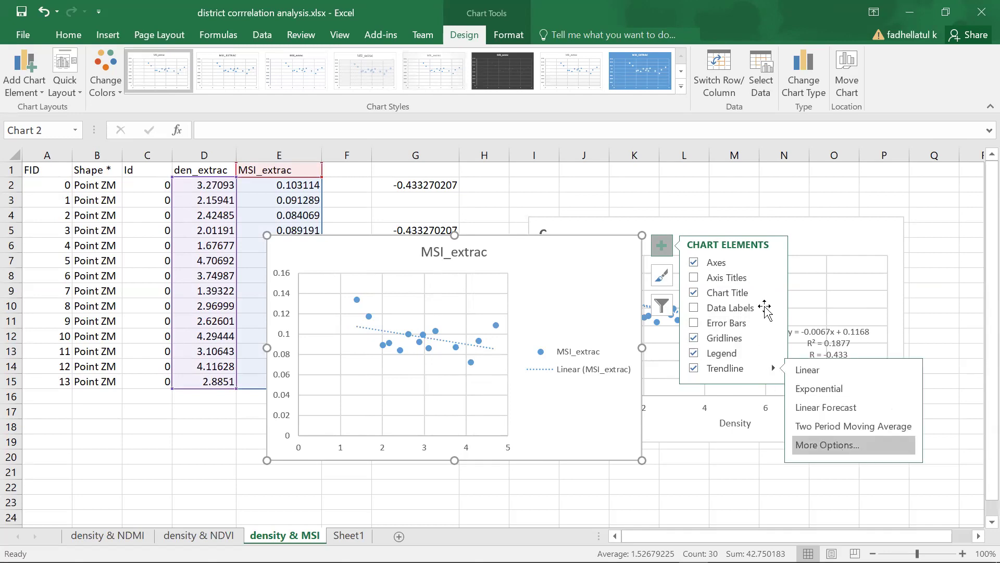
pyautogui.press('Escape')
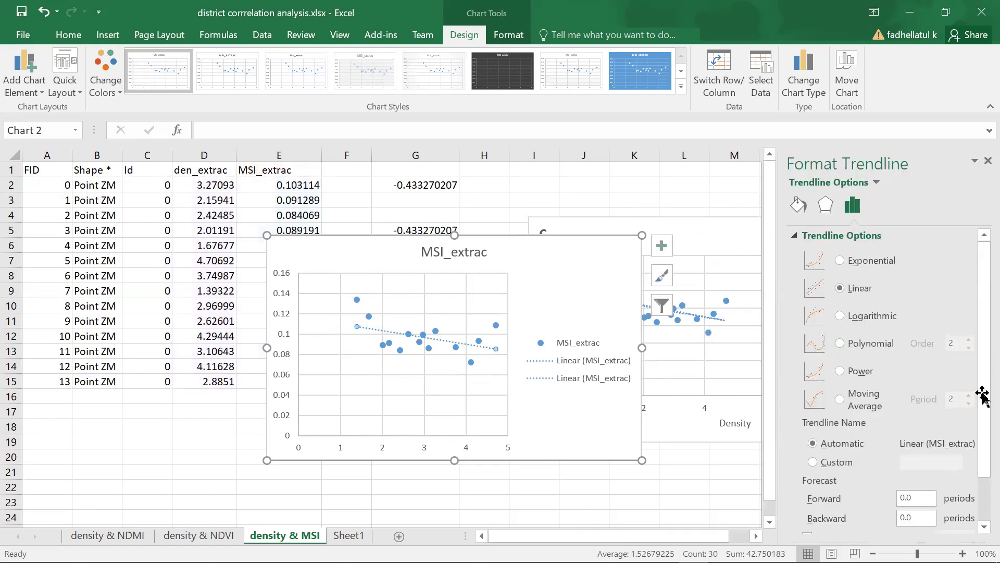
pyautogui.scroll(-2, 981, 395)
pyautogui.scroll(-1, 825, 411)
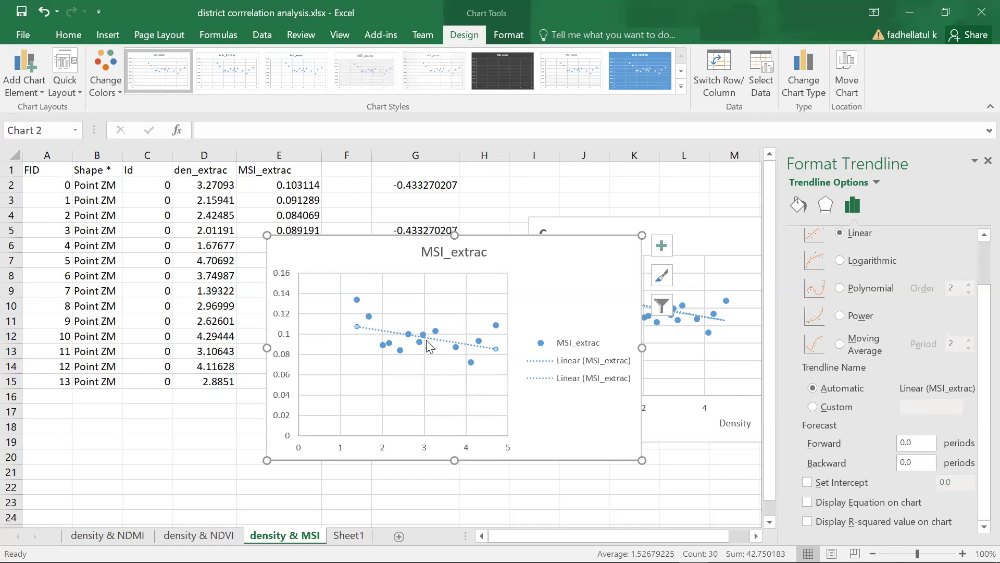
pyautogui.click(802, 502)
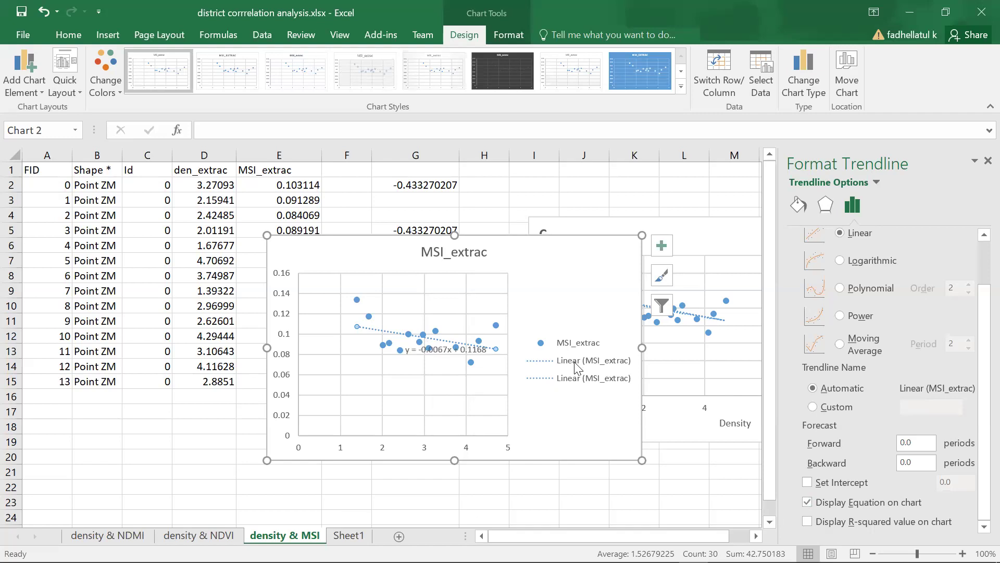
pyautogui.click(814, 522)
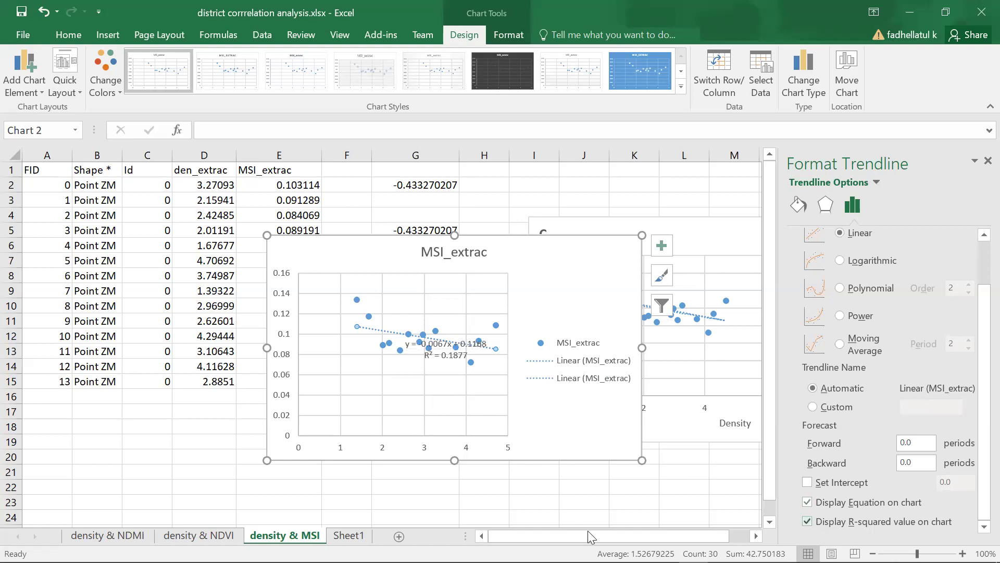
# Move the existing density and MSI chart, titled C, down below most of the MSI_extrac chart
pyautogui.hscroll(1, 714, 375)
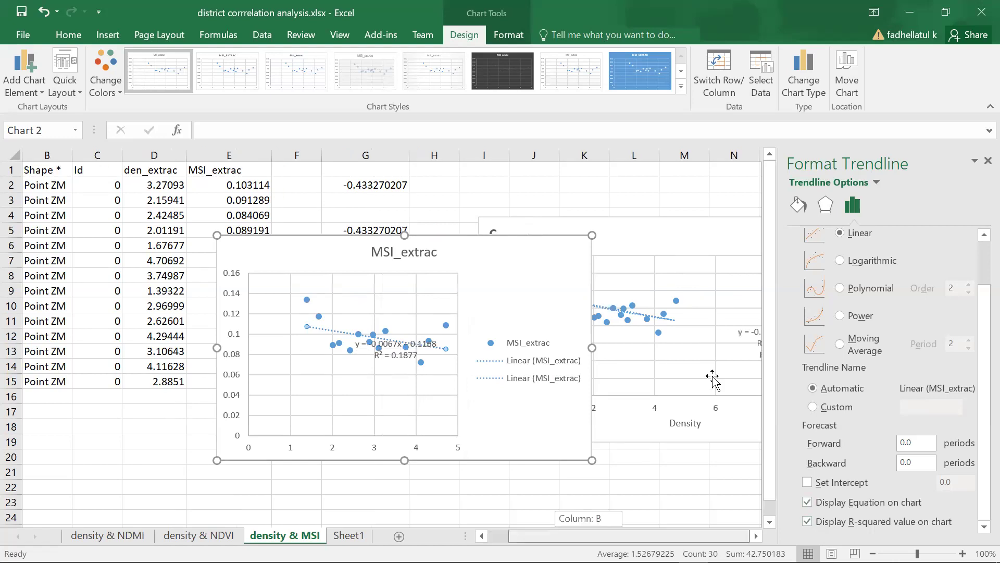
pyautogui.click(740, 333)
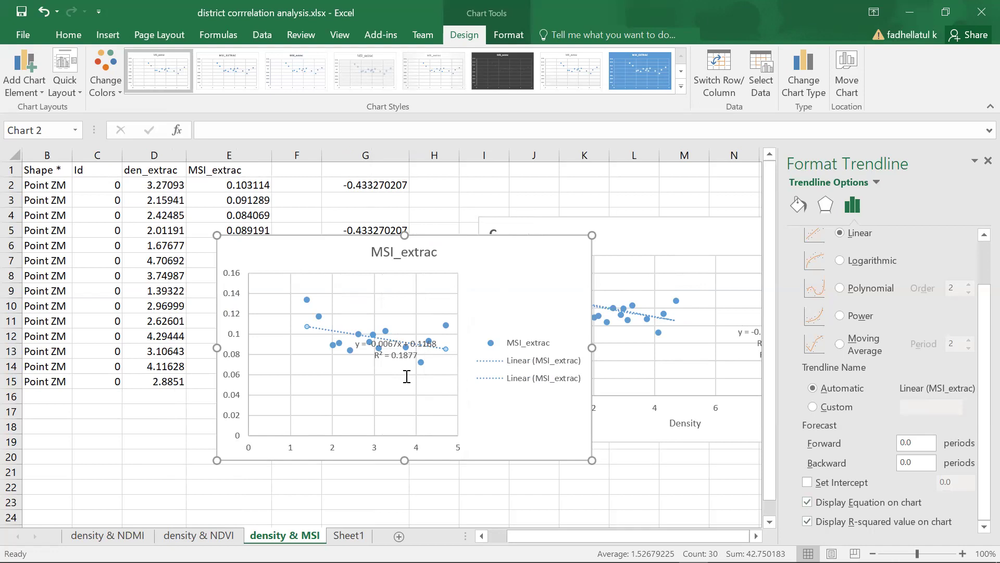
pyautogui.click(414, 350)
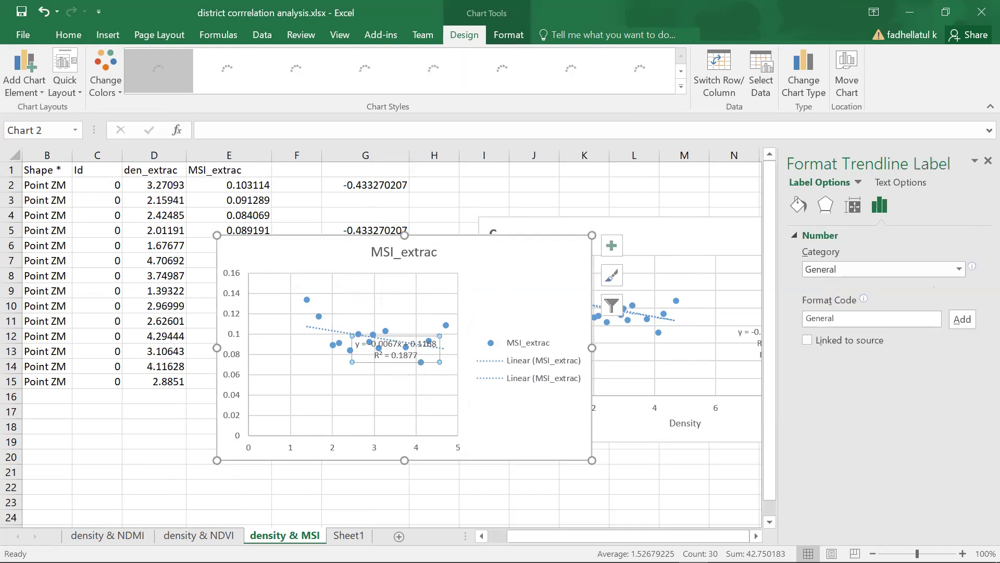
pyautogui.click(495, 221)
pyautogui.scroll(-1, 496, 221)
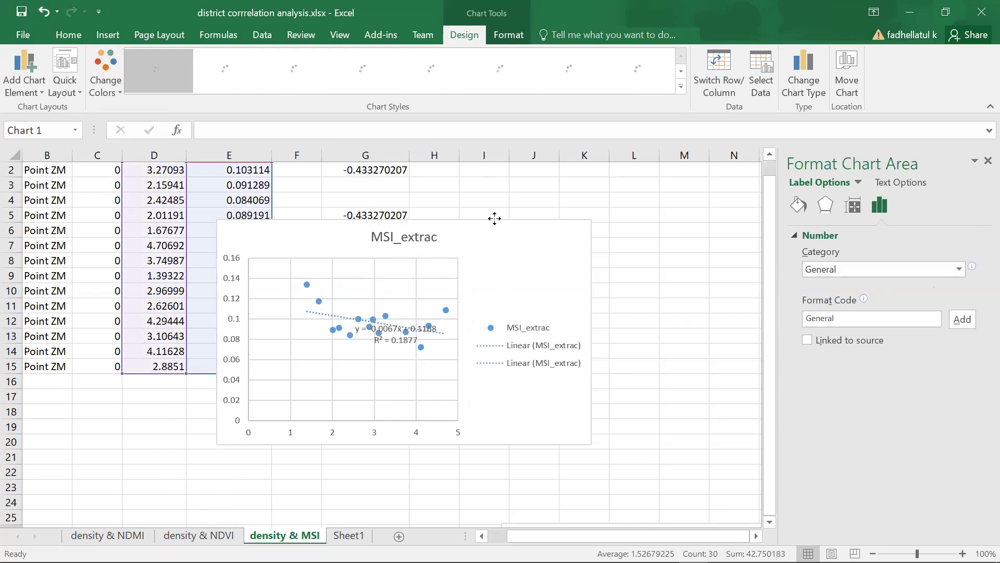
pyautogui.click(495, 218)
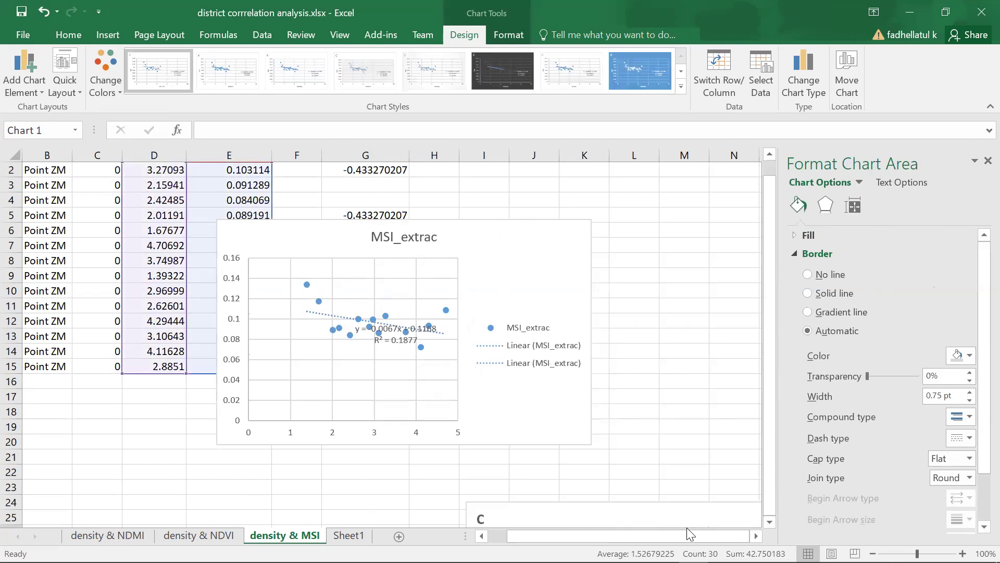
pyautogui.moveTo(686, 527); pyautogui.dragTo(585, 279)
pyautogui.scroll(1, 646, 307)
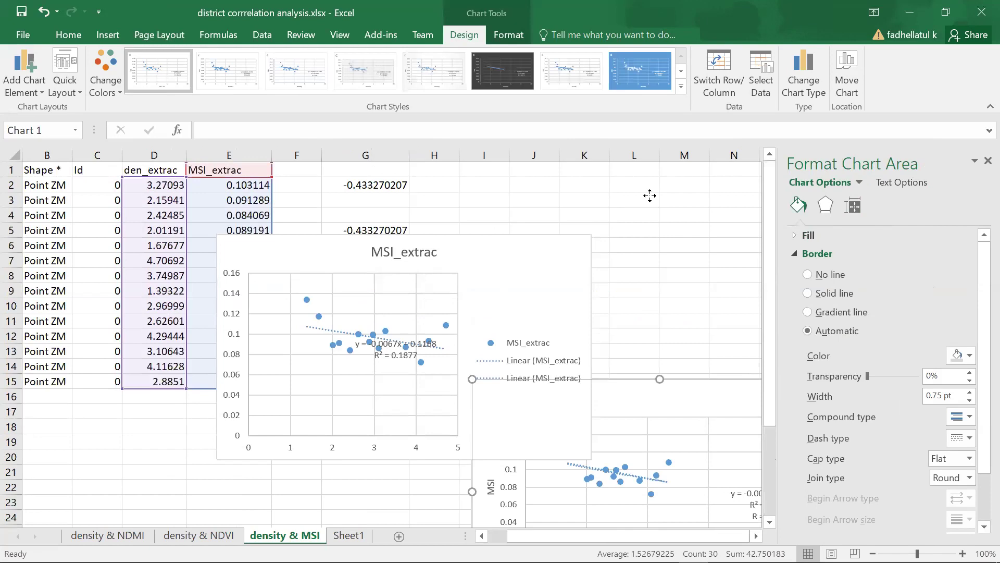
# Move the MSI_extrac chart to just below cell G2 and place its equation and R-squared label above the legend
pyautogui.click(536, 284)
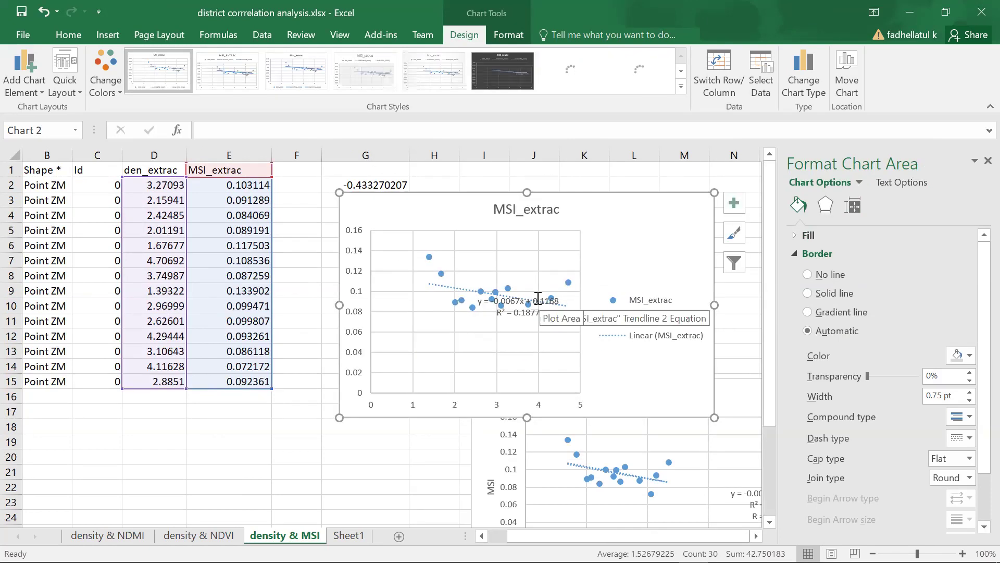
pyautogui.click(536, 294)
pyautogui.moveTo(536, 294); pyautogui.dragTo(669, 220)
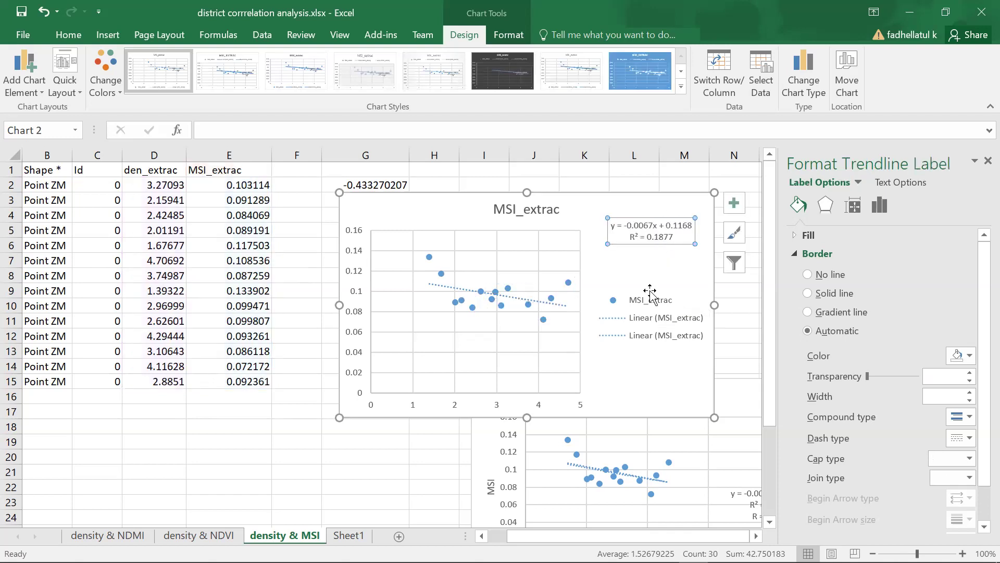
# Move the PEARSON formula from cell G2 to cell G20, below the MSI_extrac chart
pyautogui.click(736, 348)
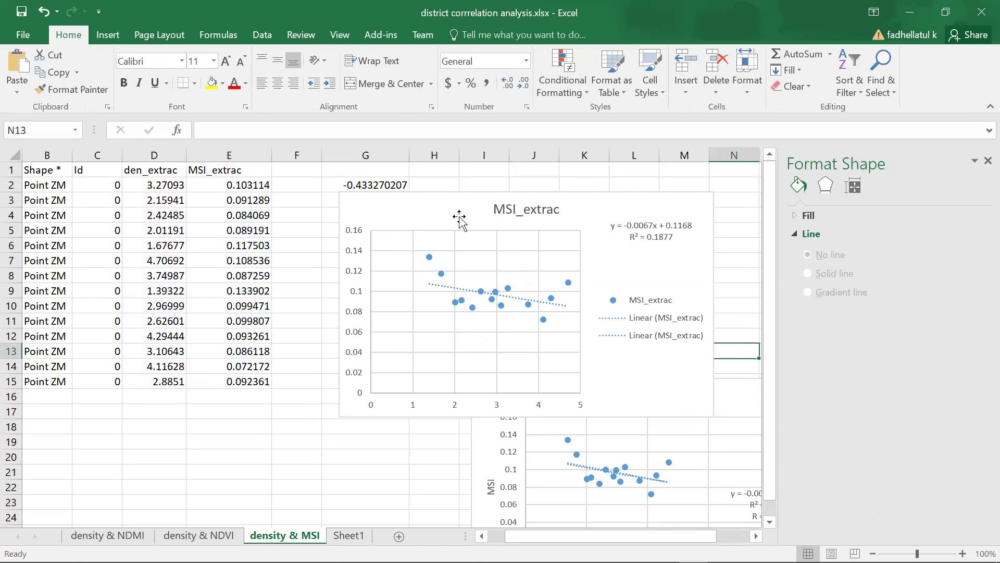
pyautogui.click(350, 185)
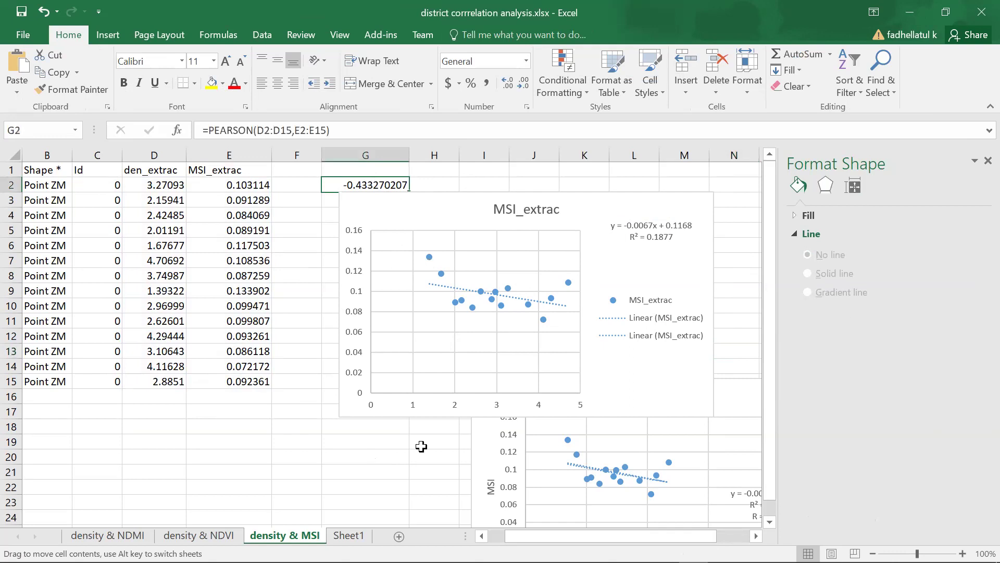
pyautogui.moveTo(398, 467); pyautogui.dragTo(399, 467)
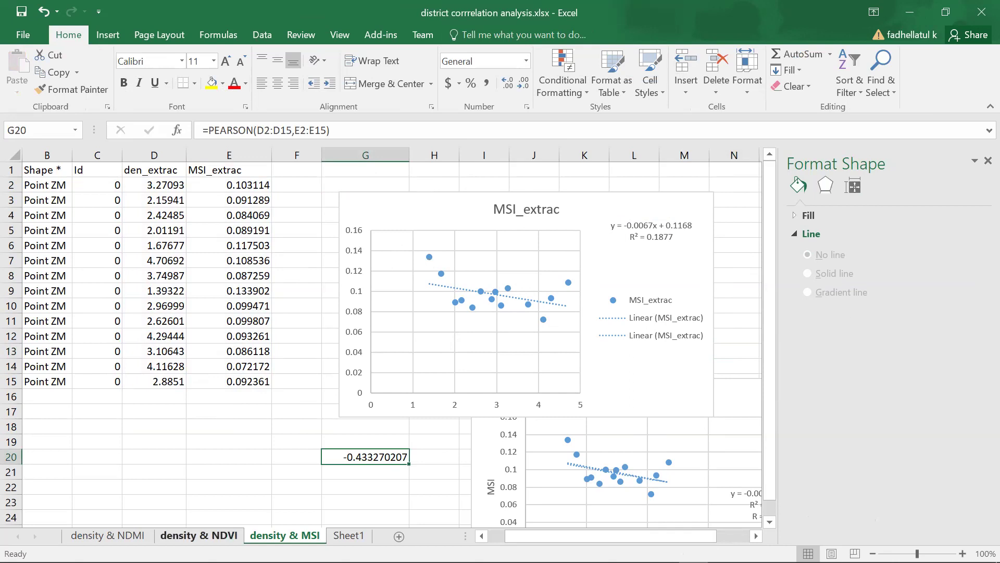
# On the density & NDMI sheet, move scatter chart B closer to the data and G2, clear of the data columns
pyautogui.click(94, 535)
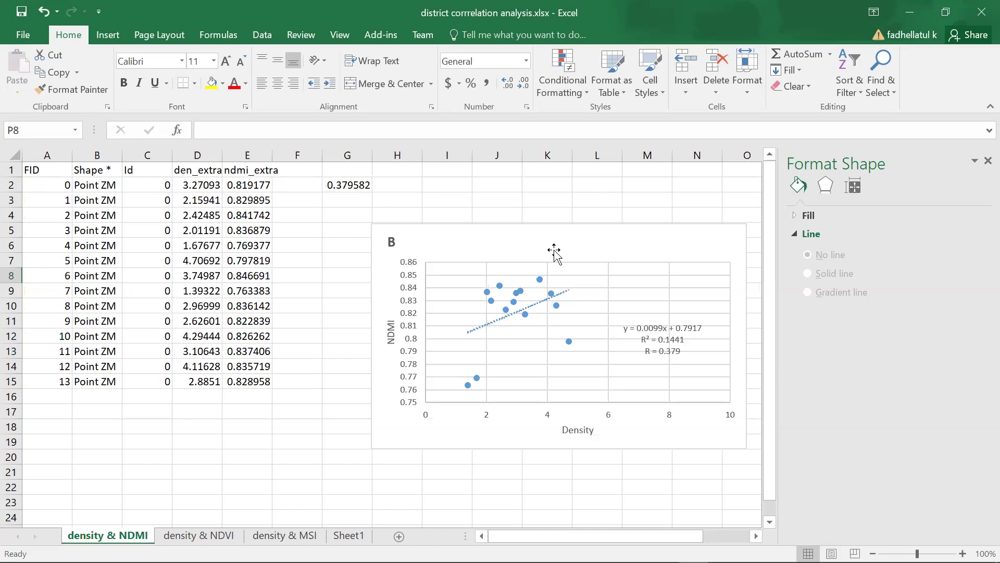
pyautogui.click(603, 277)
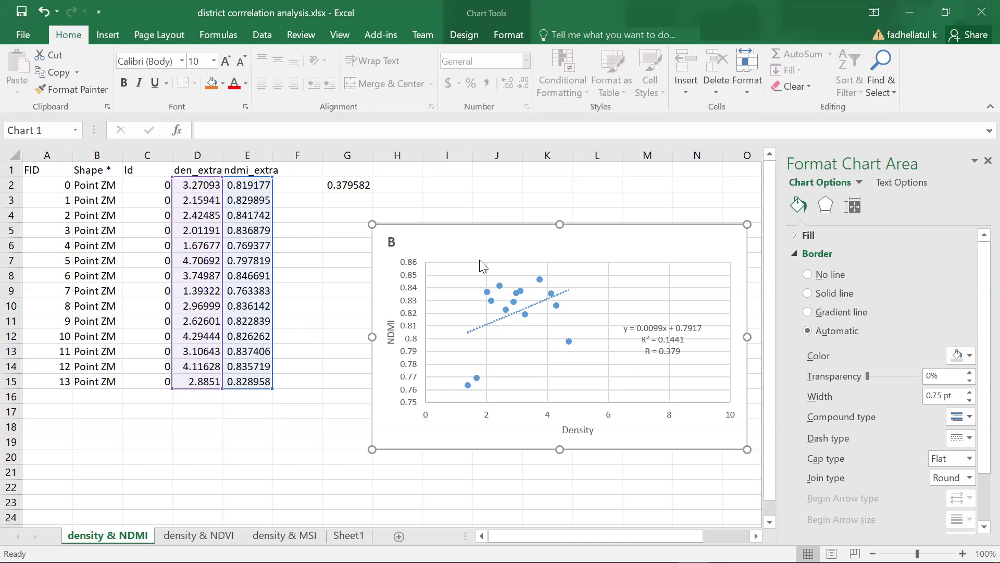
pyautogui.moveTo(450, 223); pyautogui.dragTo(412, 210)
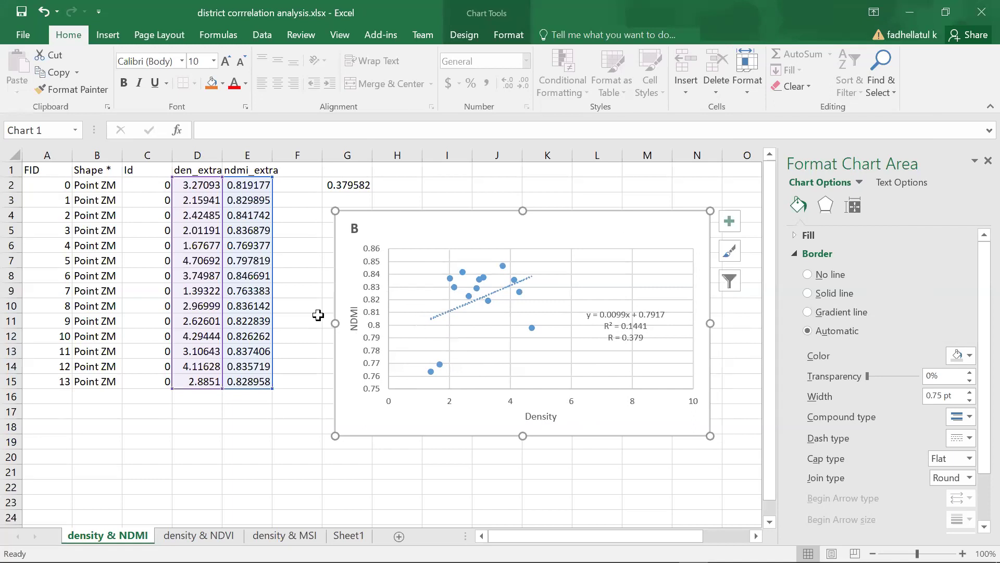
pyautogui.click(318, 318)
pyautogui.click(309, 339)
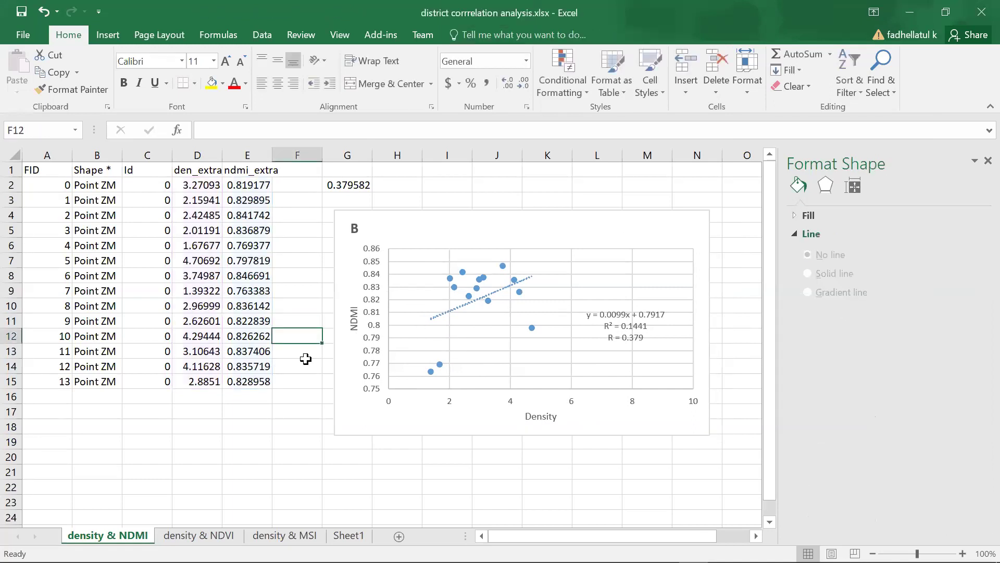
pyautogui.click(304, 367)
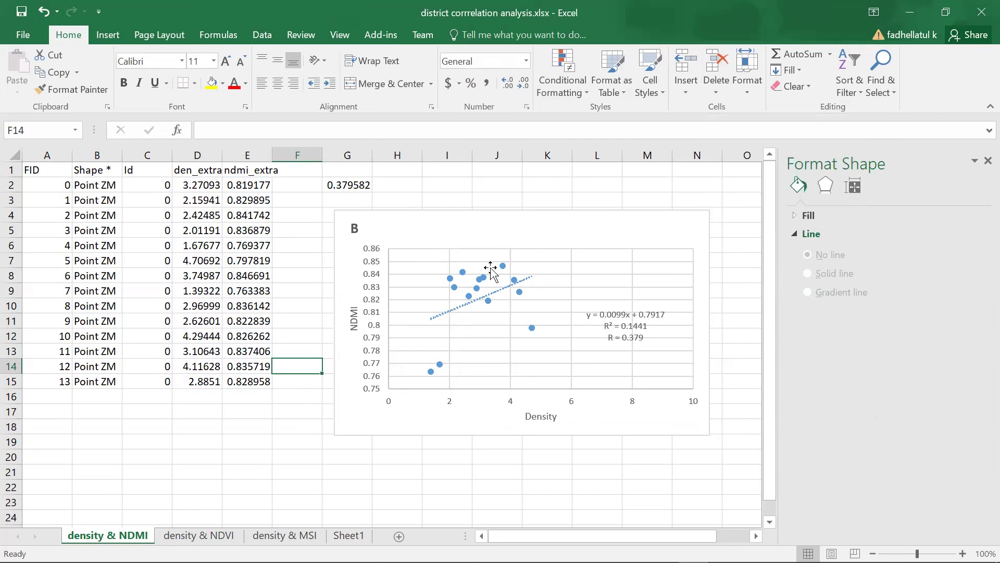
pyautogui.click(286, 431)
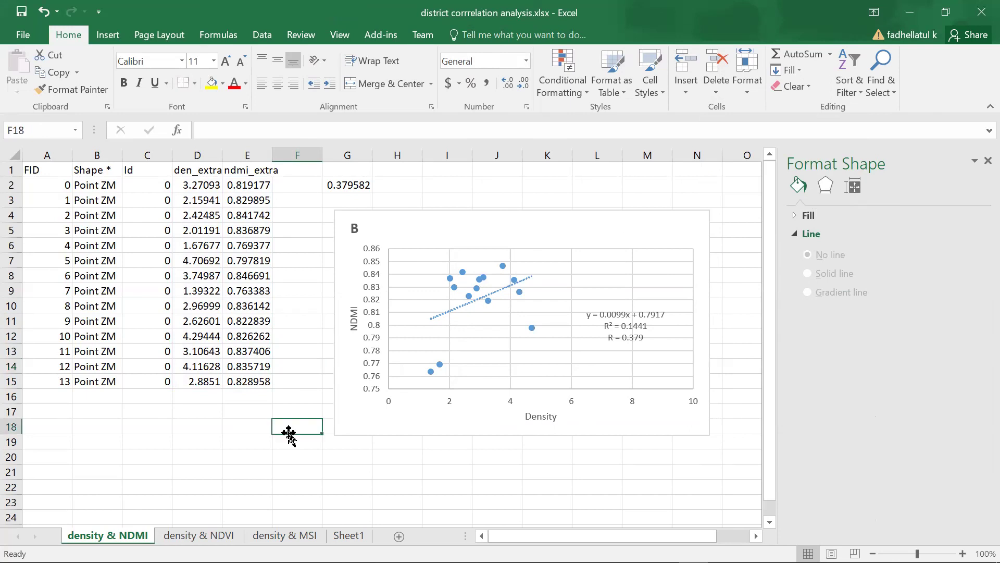
pyautogui.click(256, 416)
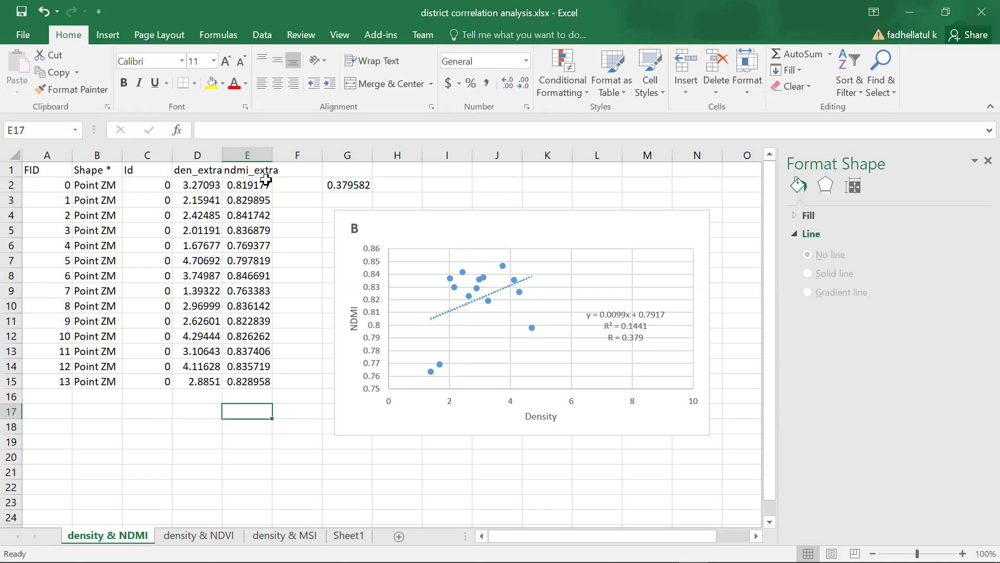
# Move the ndmi_extra column from E to F and the den_extrac column from D to E, checking the PEARSON formula in G2
pyautogui.click(263, 155)
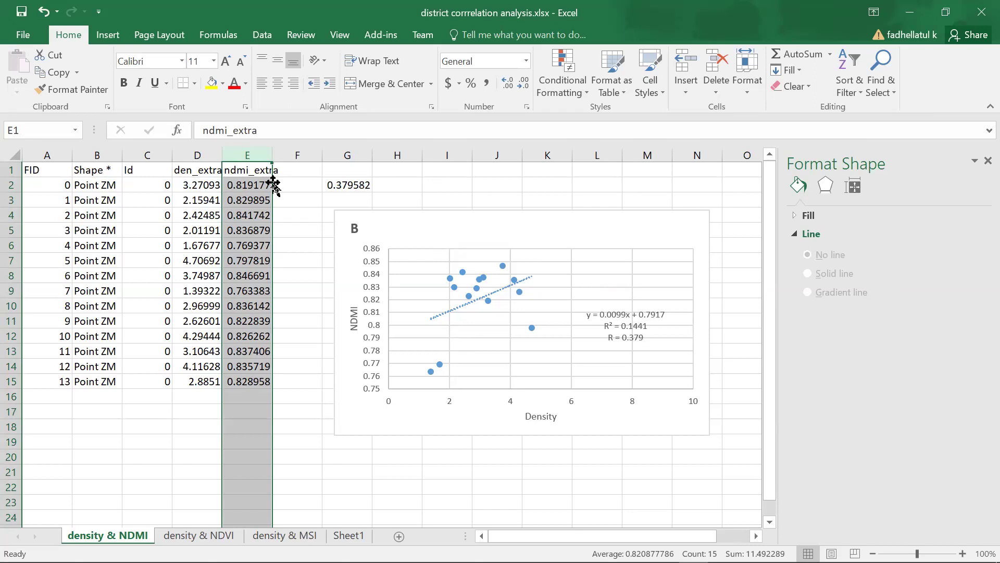
pyautogui.moveTo(273, 182); pyautogui.dragTo(299, 183)
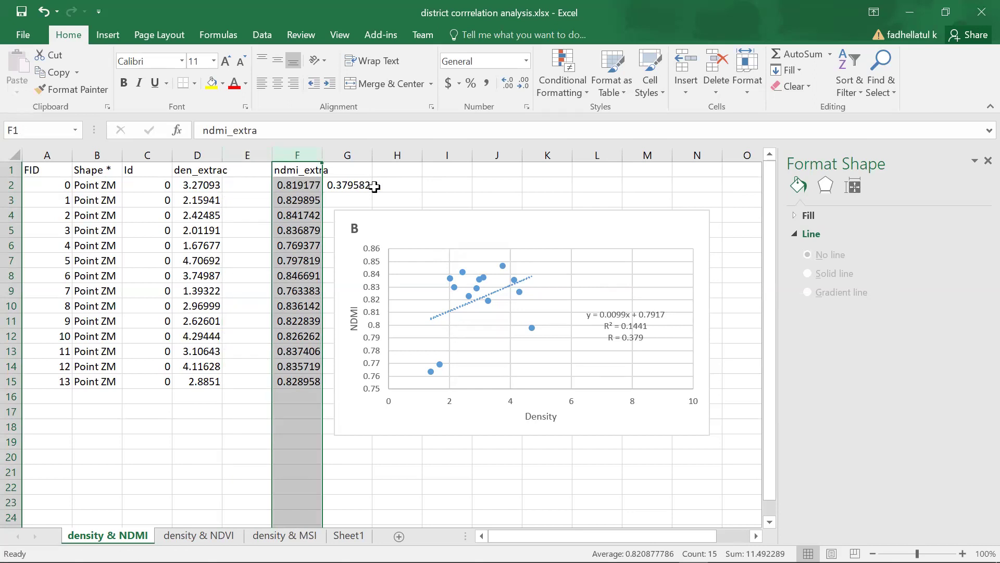
pyautogui.click(394, 184)
pyautogui.press('Left')
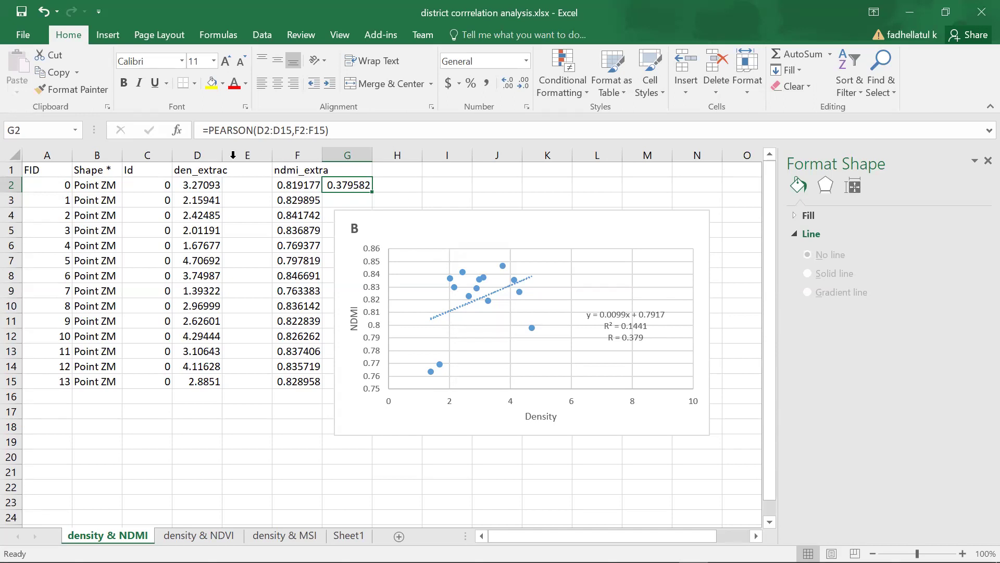
pyautogui.click(207, 151)
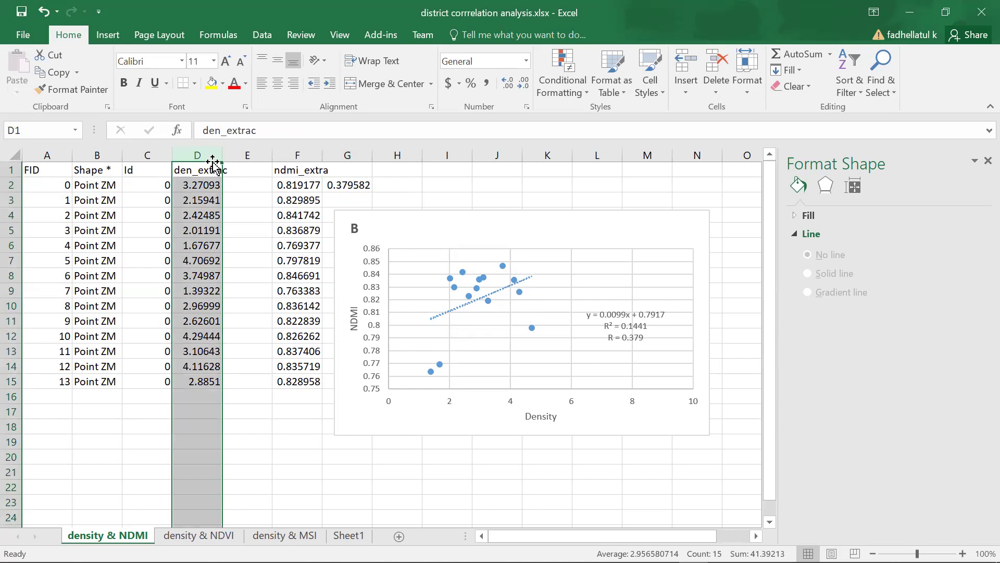
pyautogui.moveTo(214, 166); pyautogui.dragTo(260, 183)
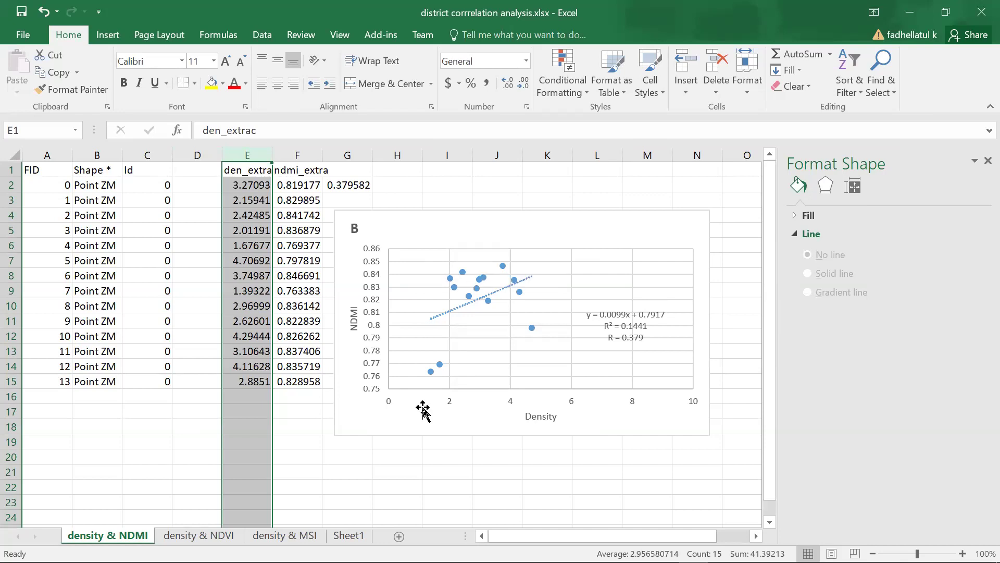
pyautogui.click(467, 485)
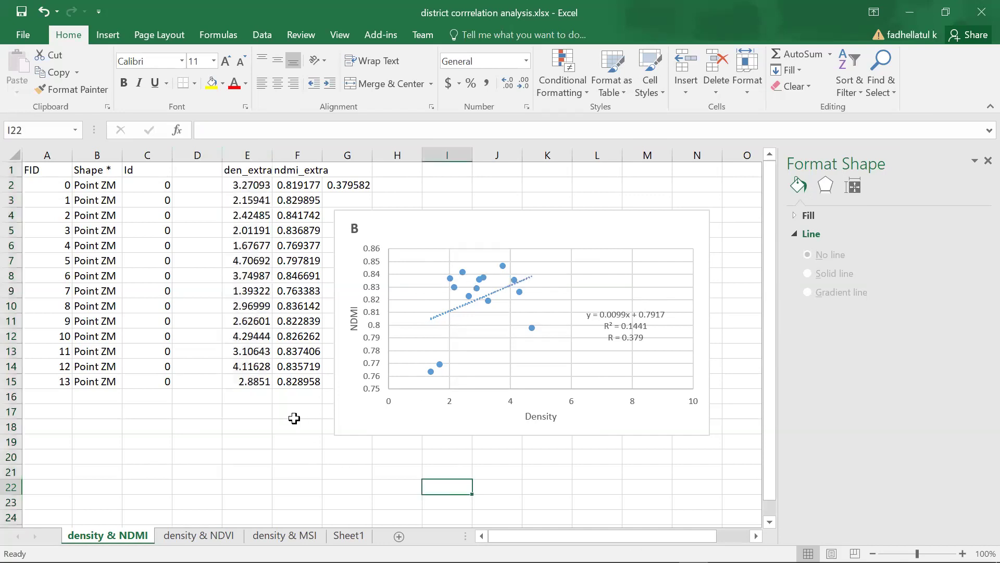
pyautogui.click(295, 397)
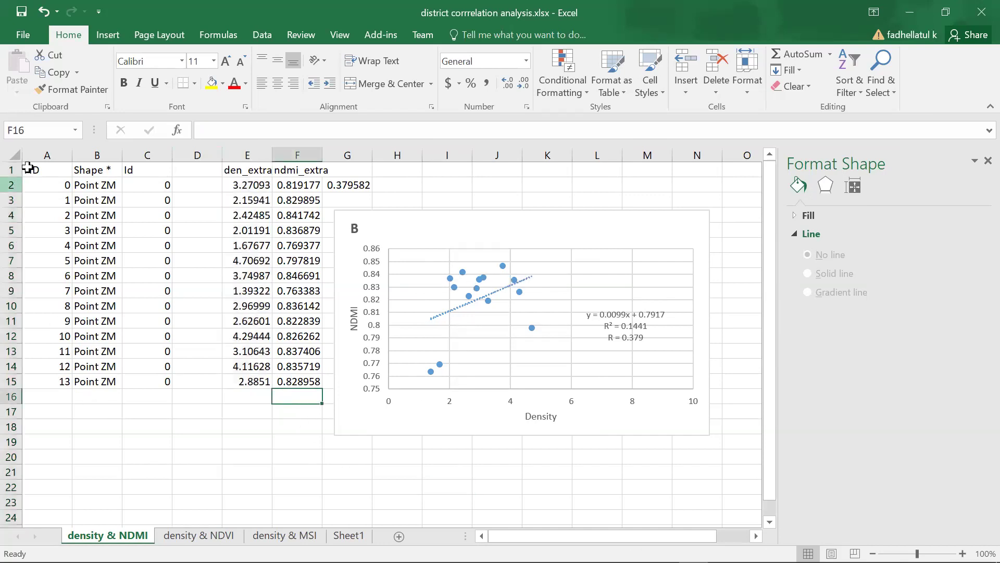
pyautogui.click(99, 155)
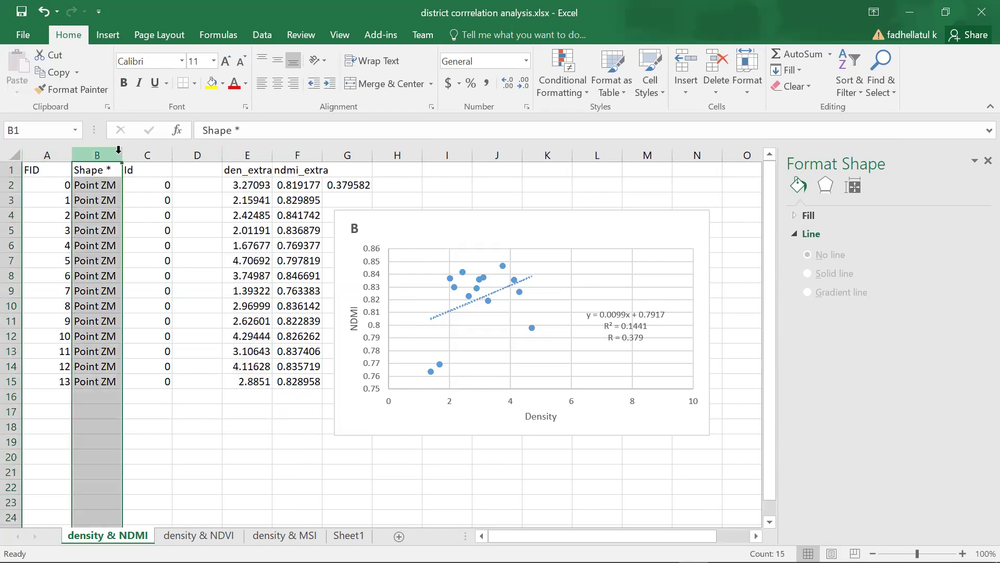
pyautogui.click(469, 473)
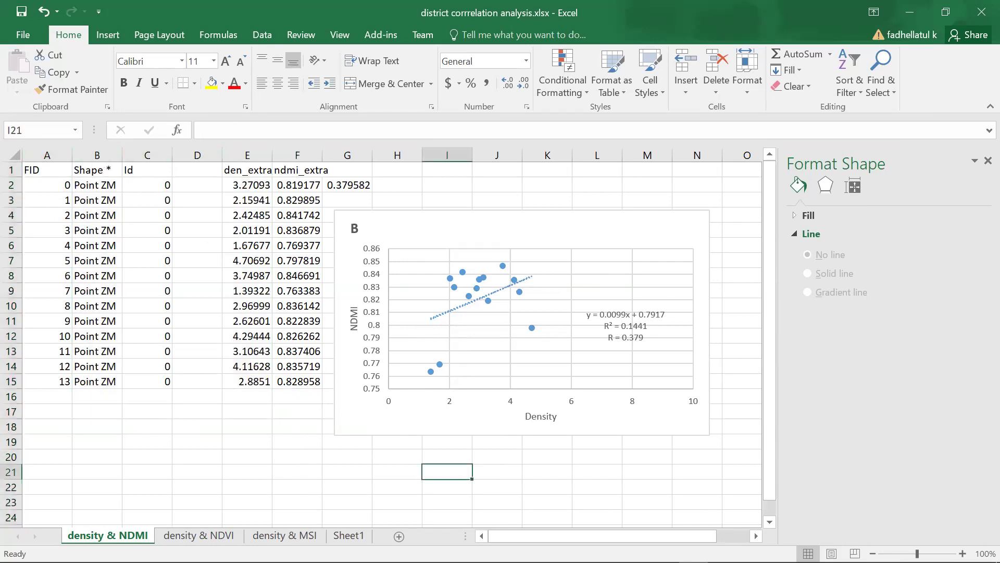